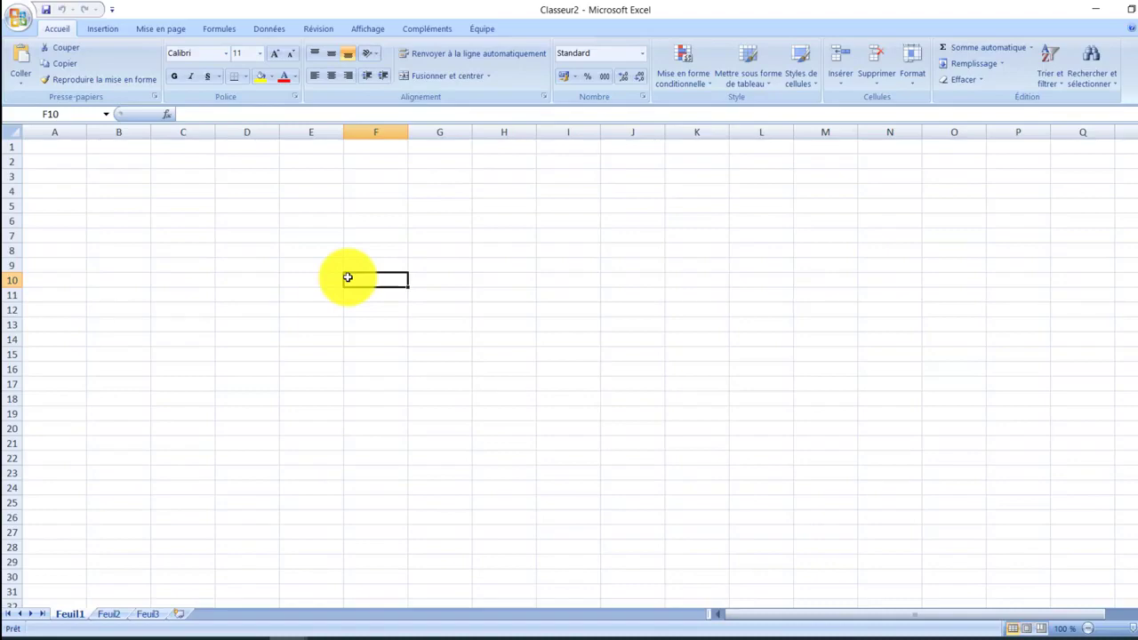
Enter "Informatique" in cell G10
{"action": "left_click", "coordinate": [442, 280]}
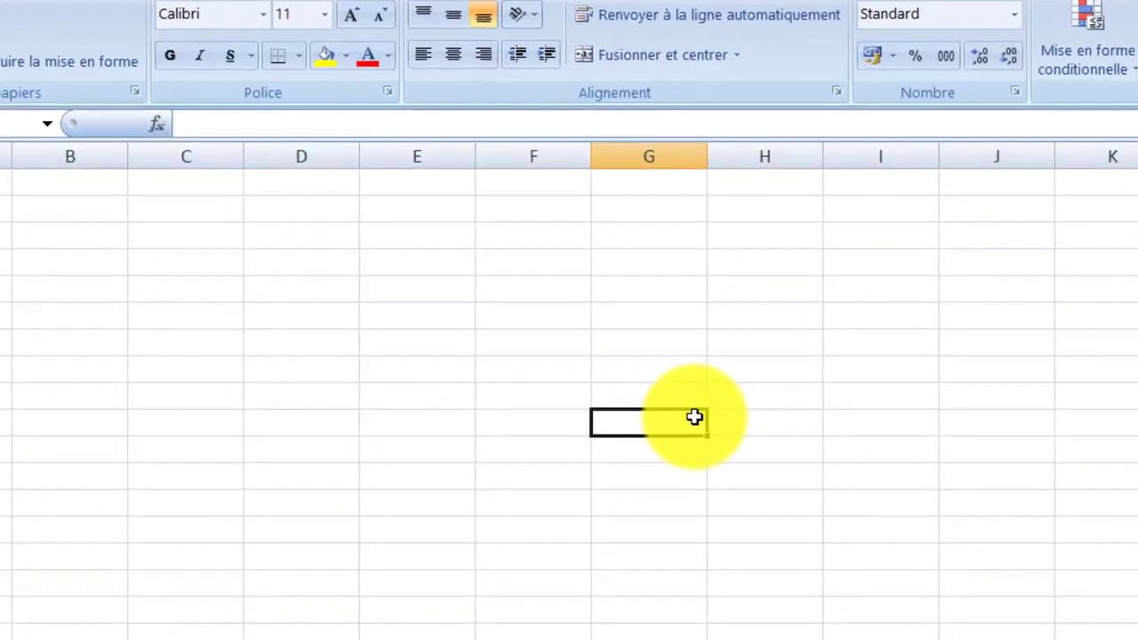
{"action": "type", "text": "Inf"}
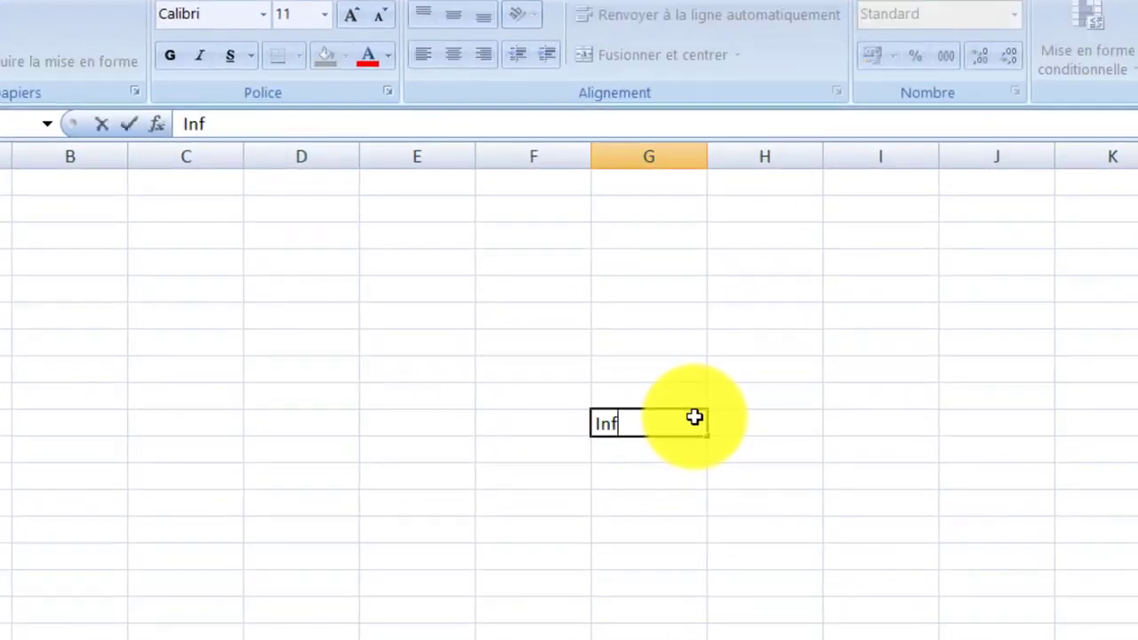
{"action": "type", "text": "ormatiq"}
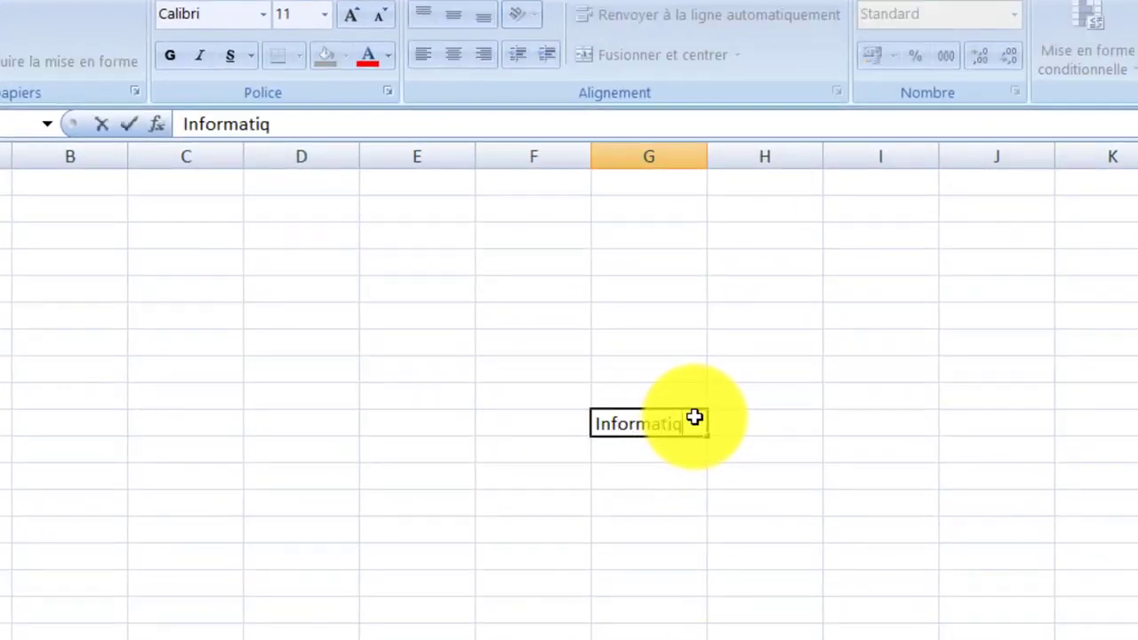
{"action": "type", "text": "ue"}
{"action": "key", "text": "Return"}
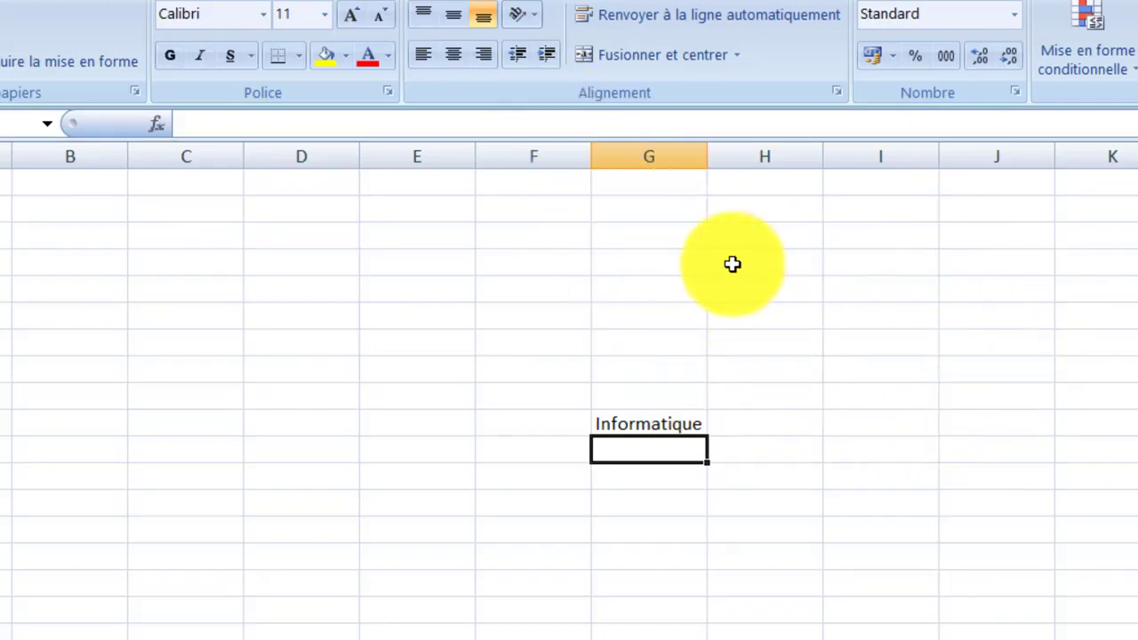
Select the cell range B2:E6, then deselect it
{"action": "left_click", "coordinate": [44, 207]}
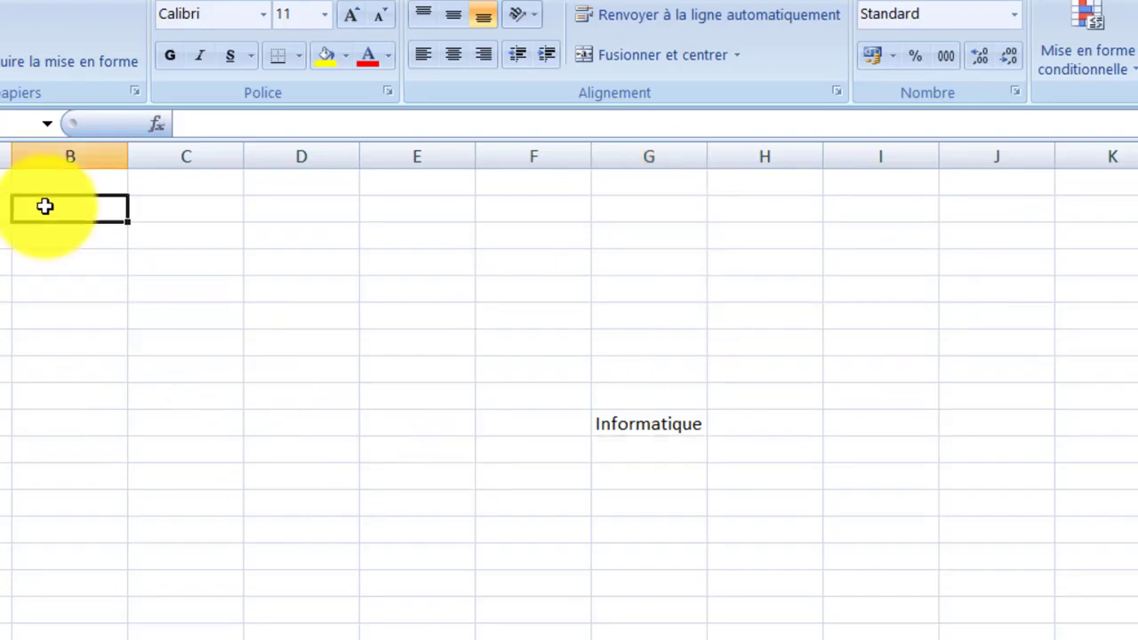
{"action": "left_click_drag", "start_coordinate": [44, 207], "coordinate": [370, 310]}
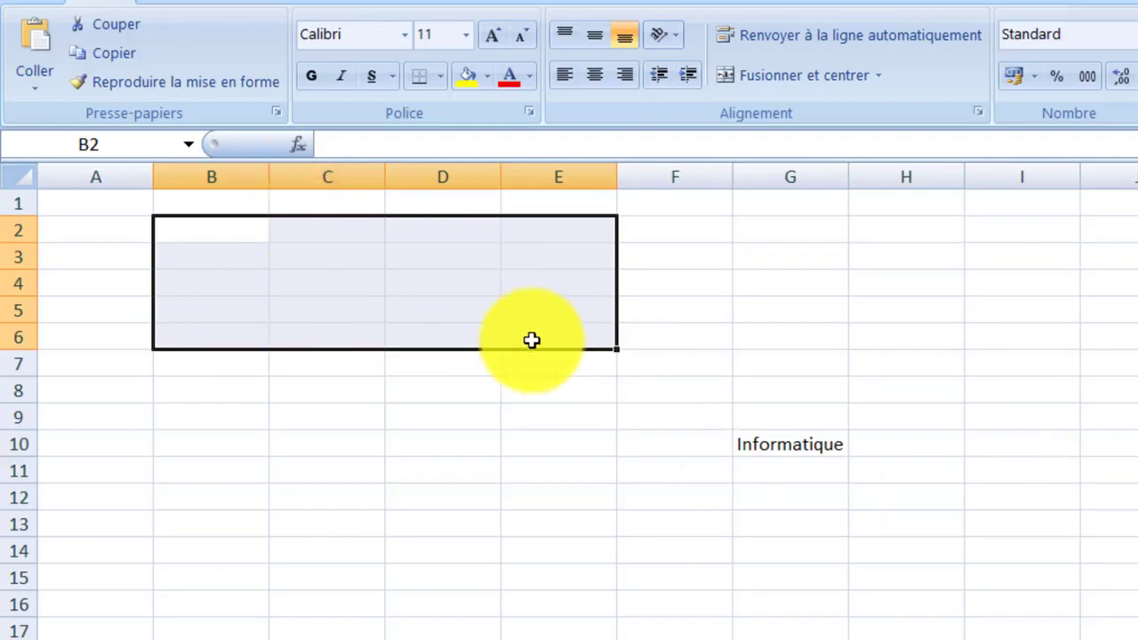
{"action": "left_click", "coordinate": [865, 388]}
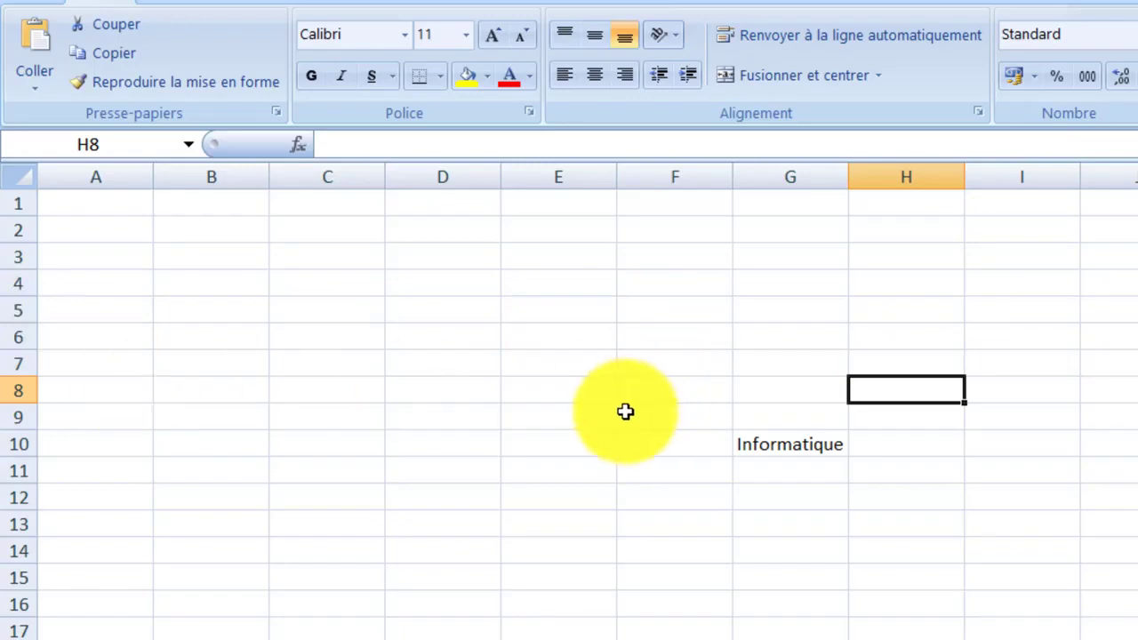
Select the two non-adjacent ranges H2:J5 and M2:O6 together, then deselect them
{"action": "left_click", "coordinate": [1115, 518]}
{"action": "left_click_drag", "start_coordinate": [914, 241], "coordinate": [1134, 313]}
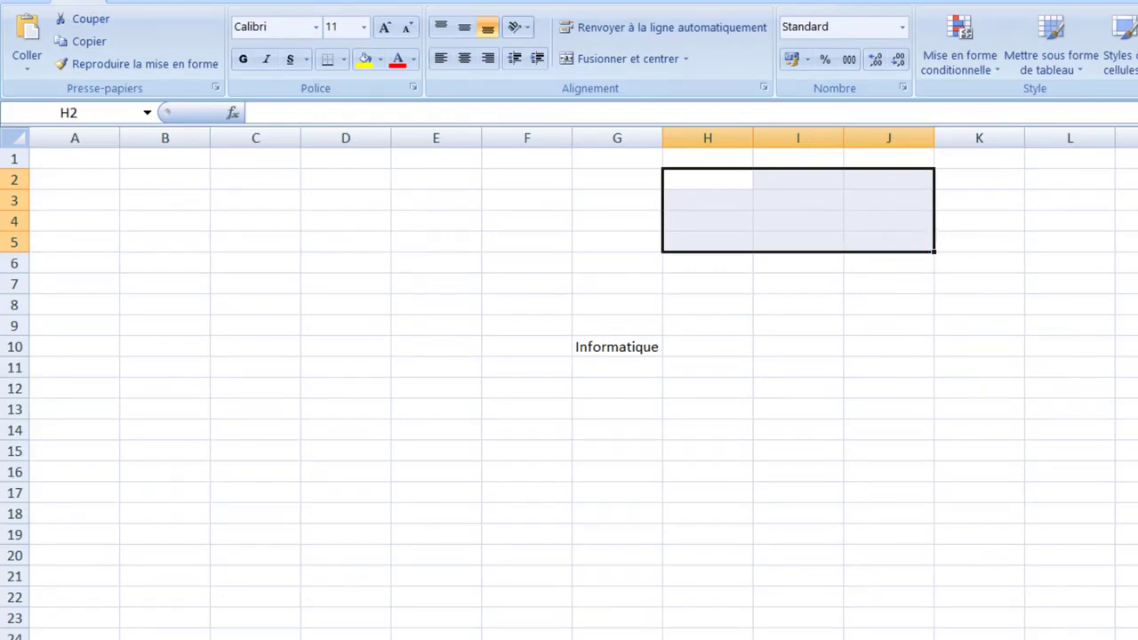
{"action": "left_click_drag", "start_coordinate": [1127, 179], "coordinate": [965, 233]}
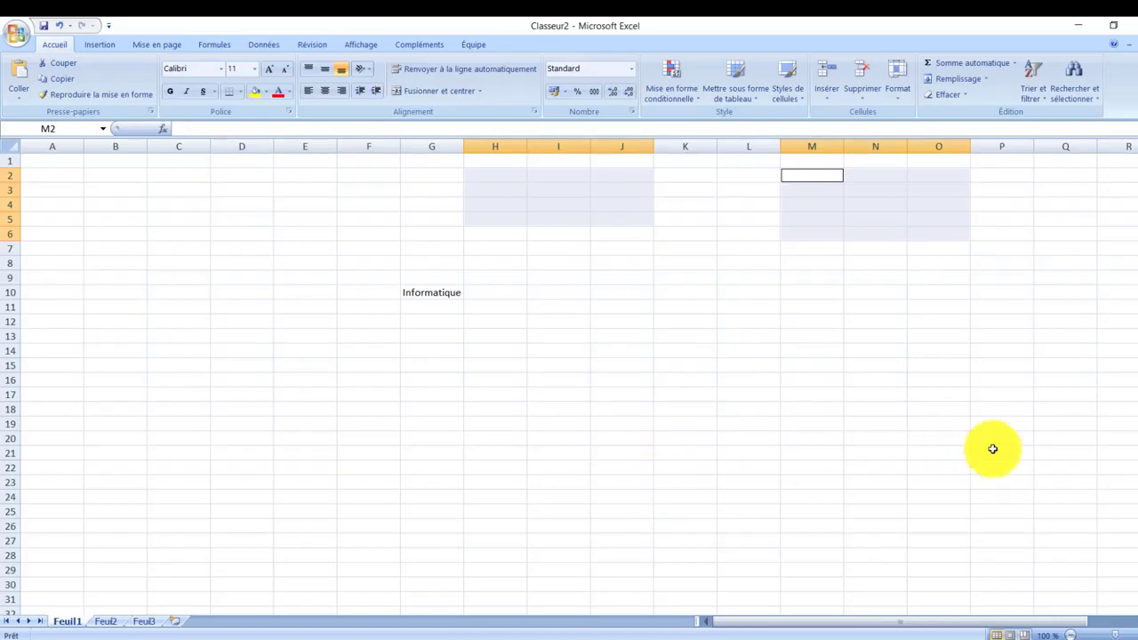
{"action": "left_click", "coordinate": [364, 314]}
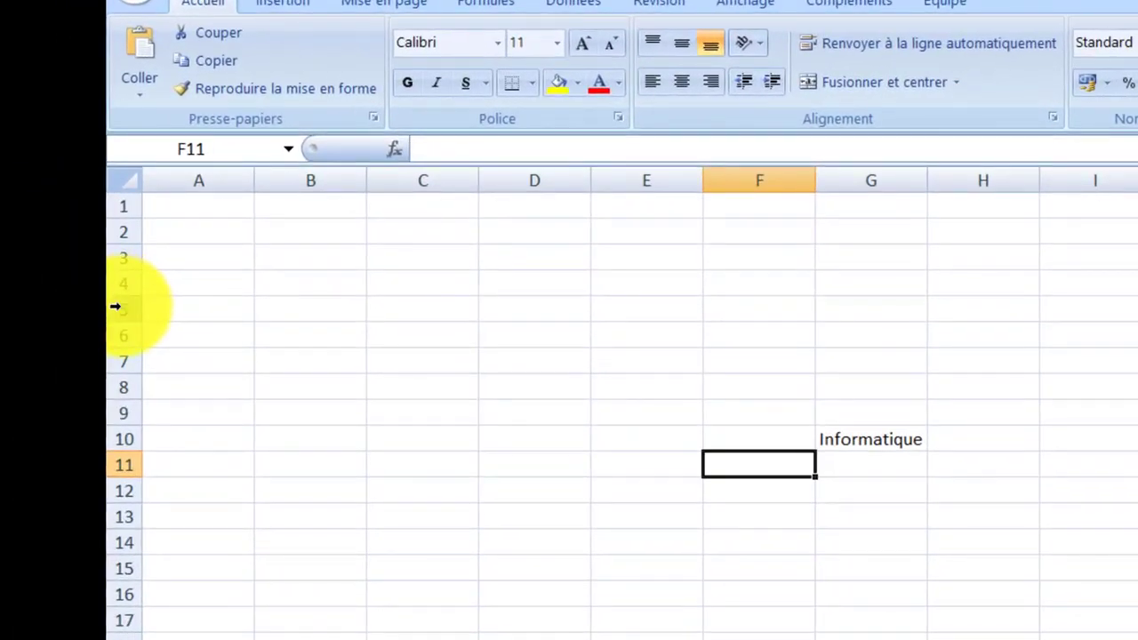
Select the whole of row 5, then the whole of column D
{"action": "left_click", "coordinate": [116, 307]}
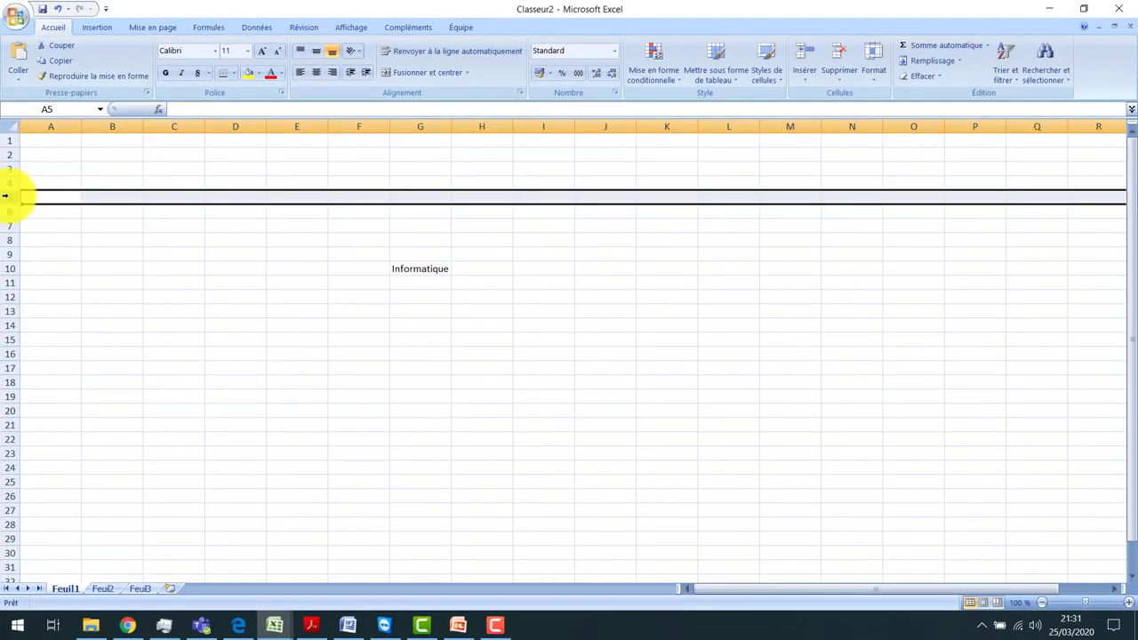
{"action": "left_click", "coordinate": [342, 256]}
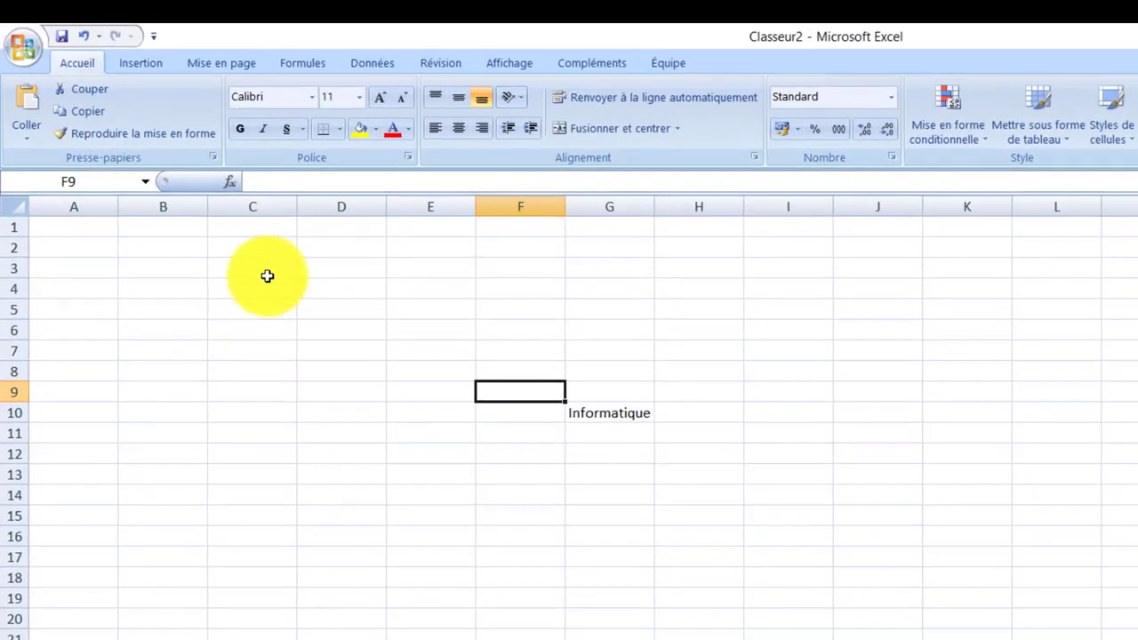
{"action": "left_click", "coordinate": [339, 207]}
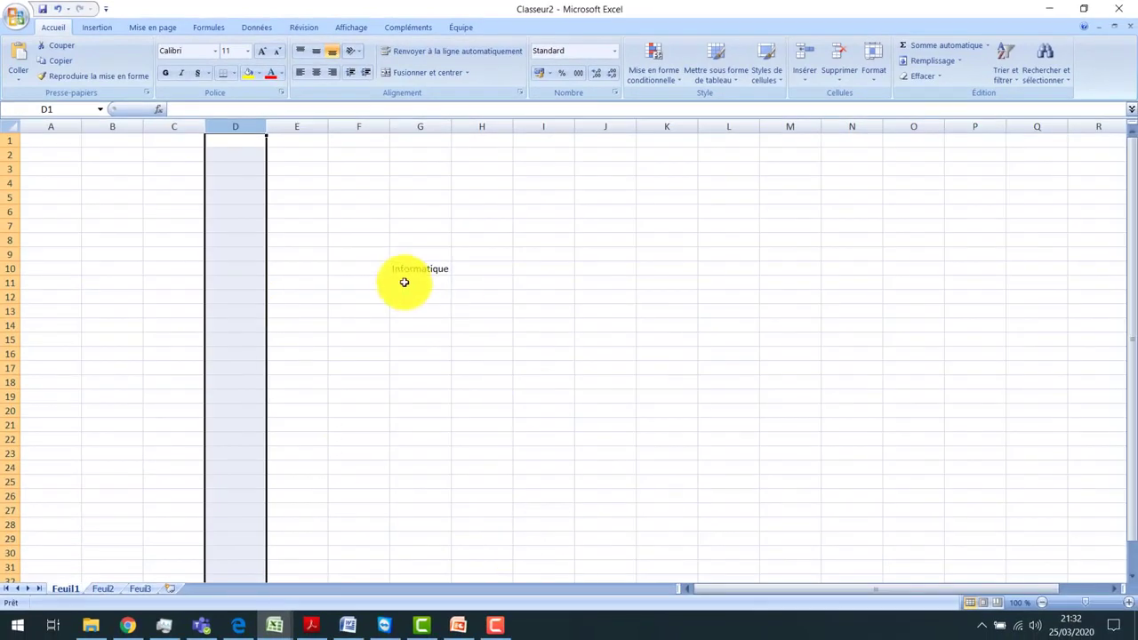
Replace the content of cell G10 with "Matière"
{"action": "left_click", "coordinate": [415, 268]}
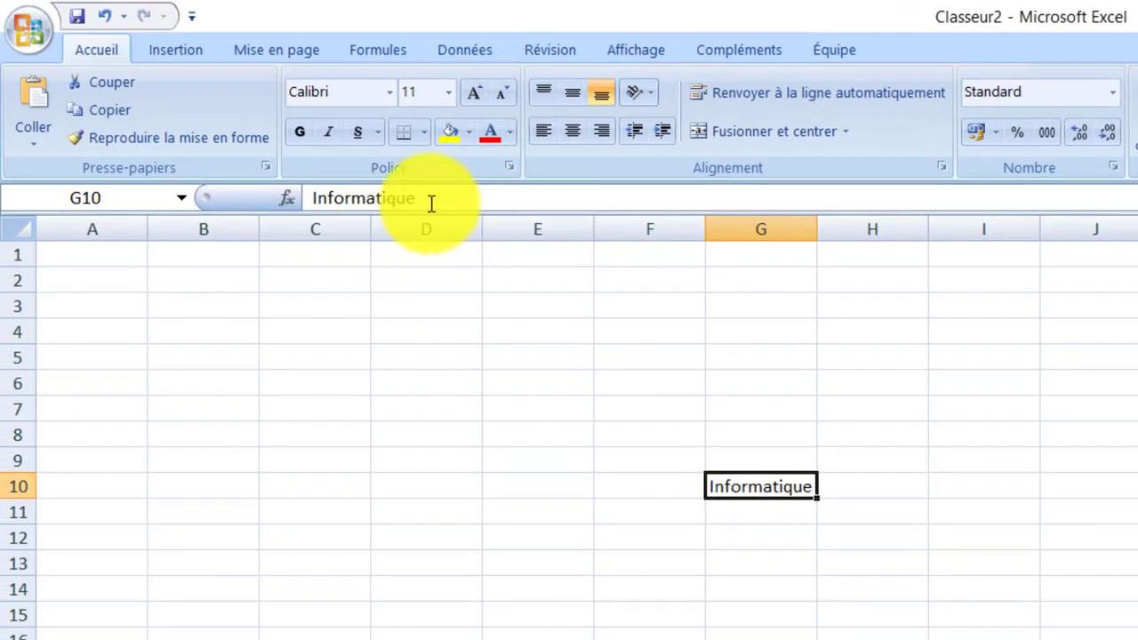
{"action": "left_click", "coordinate": [432, 204]}
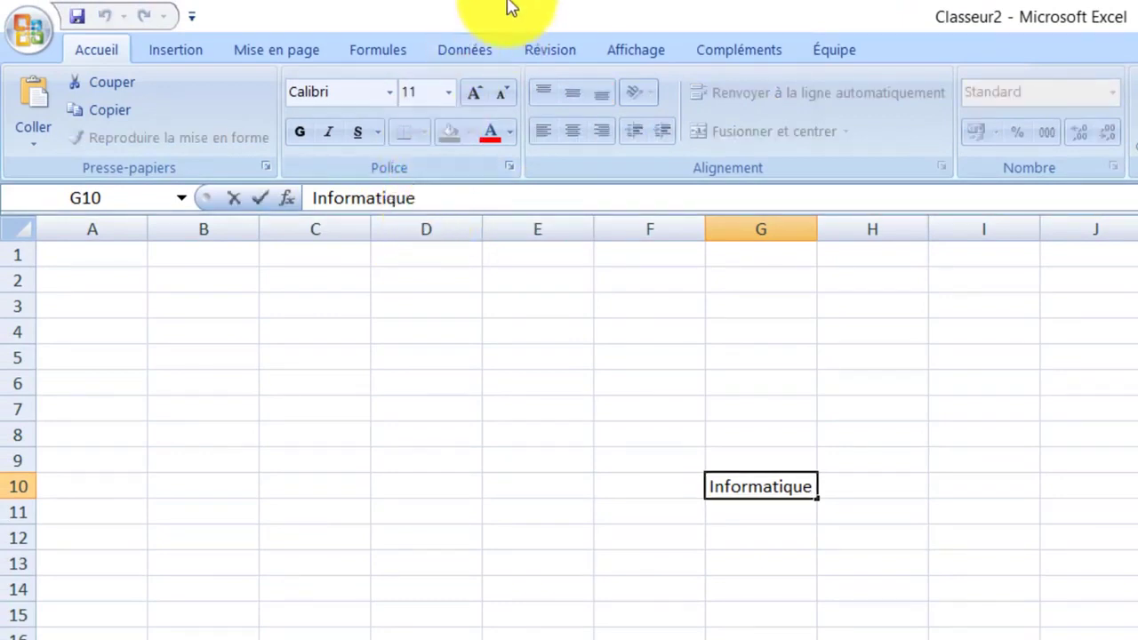
{"action": "key", "text": "BackSpace"}
{"action": "key", "text": "BackSpace"}
{"action": "key", "text": "BackSpace"}
{"action": "key", "text": "BackSpace"}
{"action": "key", "text": "BackSpace"}
{"action": "key", "text": "BackSpace"}
{"action": "key", "text": "BackSpace"}
{"action": "key", "text": "BackSpace"}
{"action": "key", "text": "BackSpace"}
{"action": "key", "text": "BackSpace"}
{"action": "key", "text": "BackSpace"}
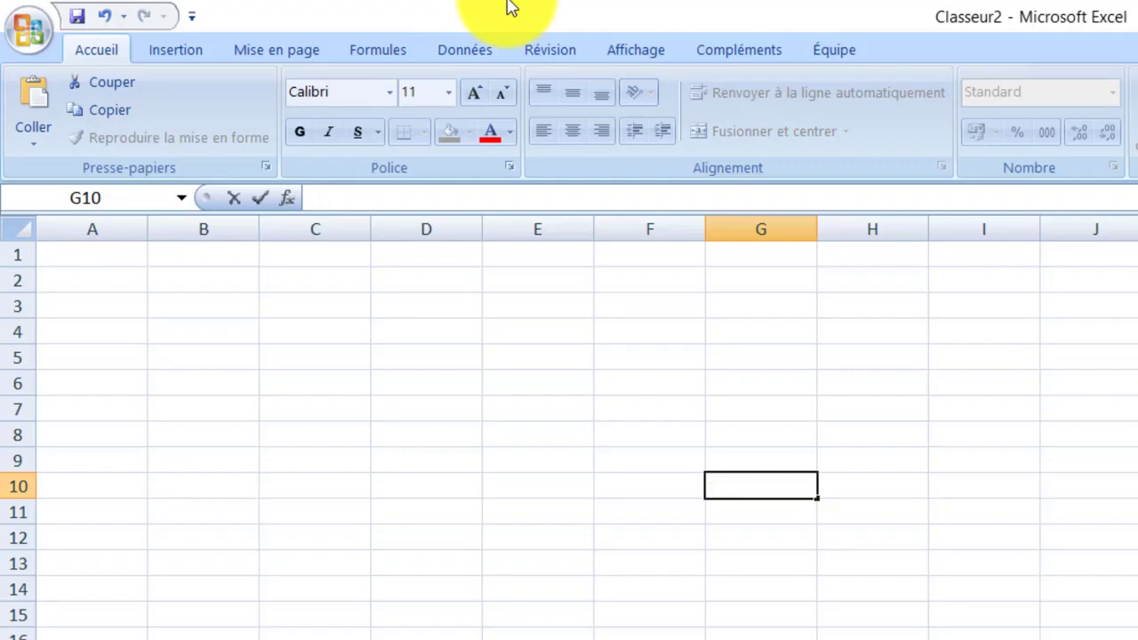
{"action": "type", "text": "Matiè"}
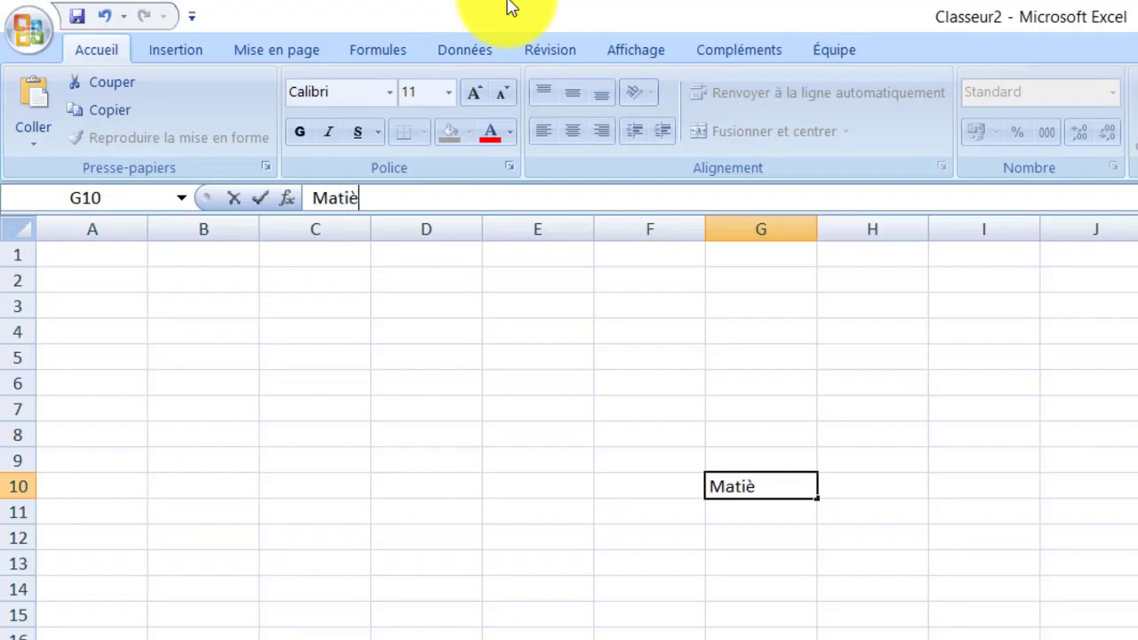
{"action": "type", "text": "re"}
{"action": "key", "text": "Return"}
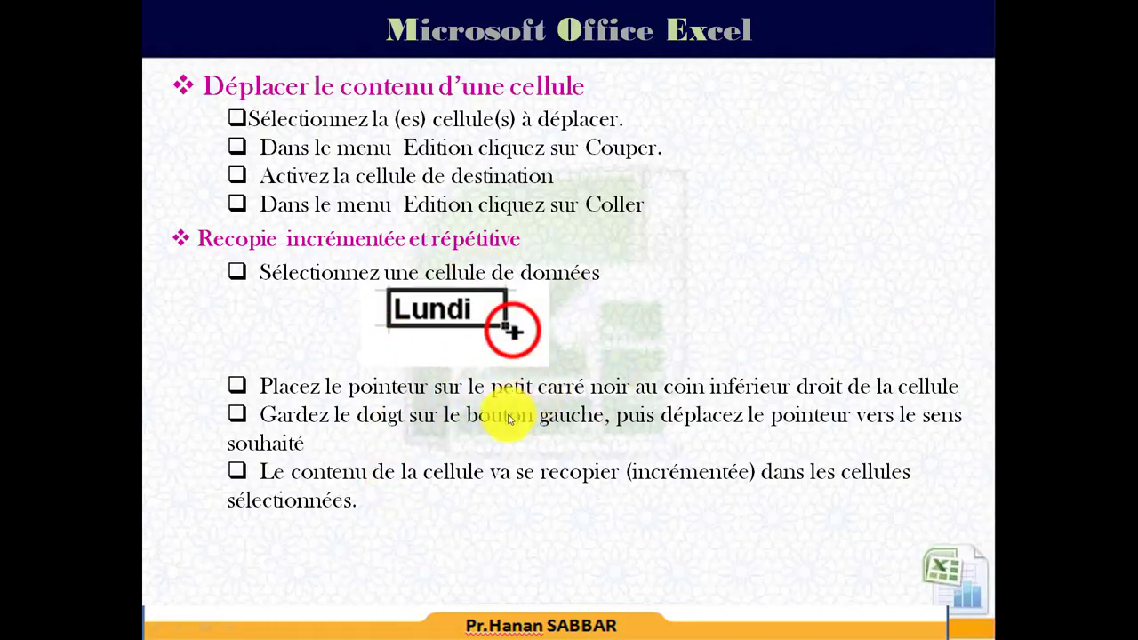
Enter "Lundi" in A1 and extend it with the fill handle across to G1 to fill the weekdays
{"action": "left_click", "coordinate": [499, 453]}
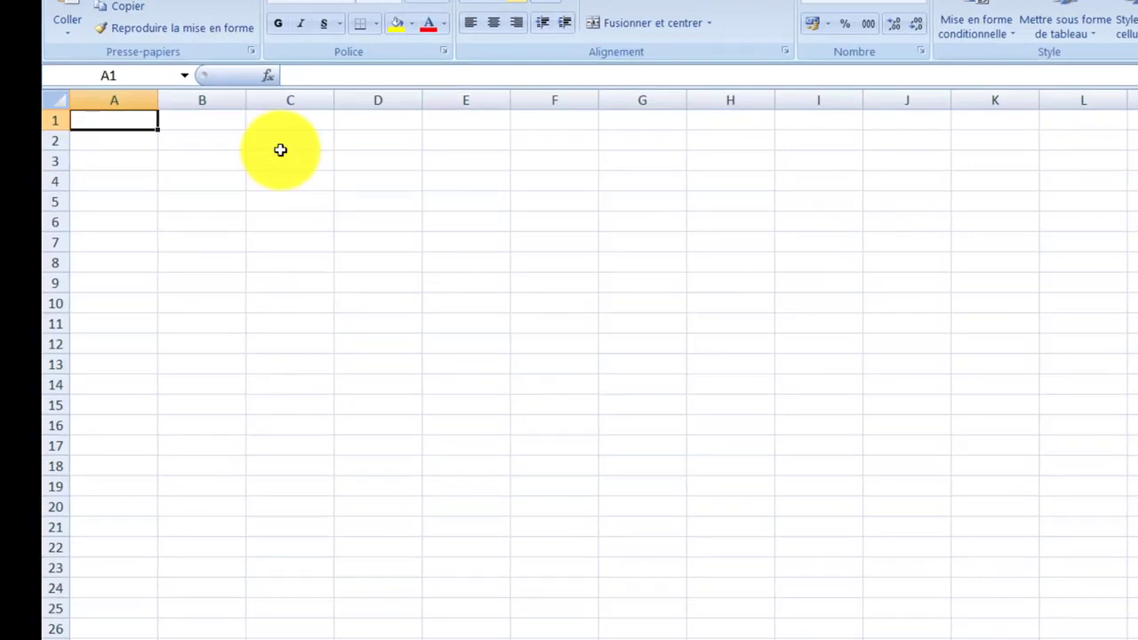
{"action": "type", "text": "Lundi"}
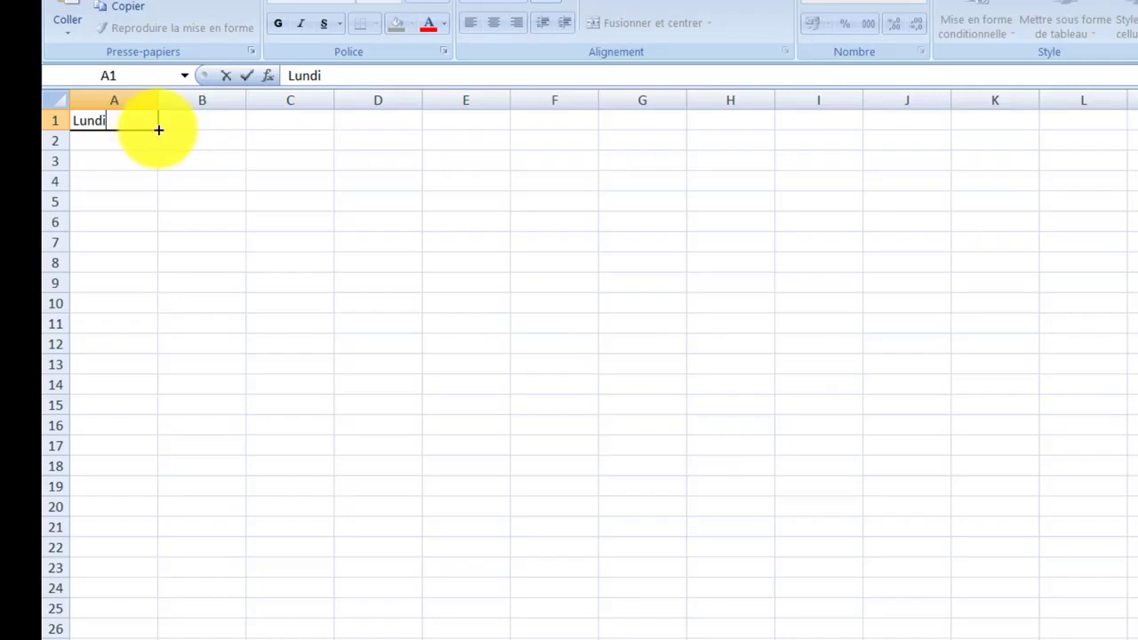
{"action": "key", "text": "ctrl+Return"}
{"action": "left_click_drag", "start_coordinate": [158, 130], "coordinate": [662, 131]}
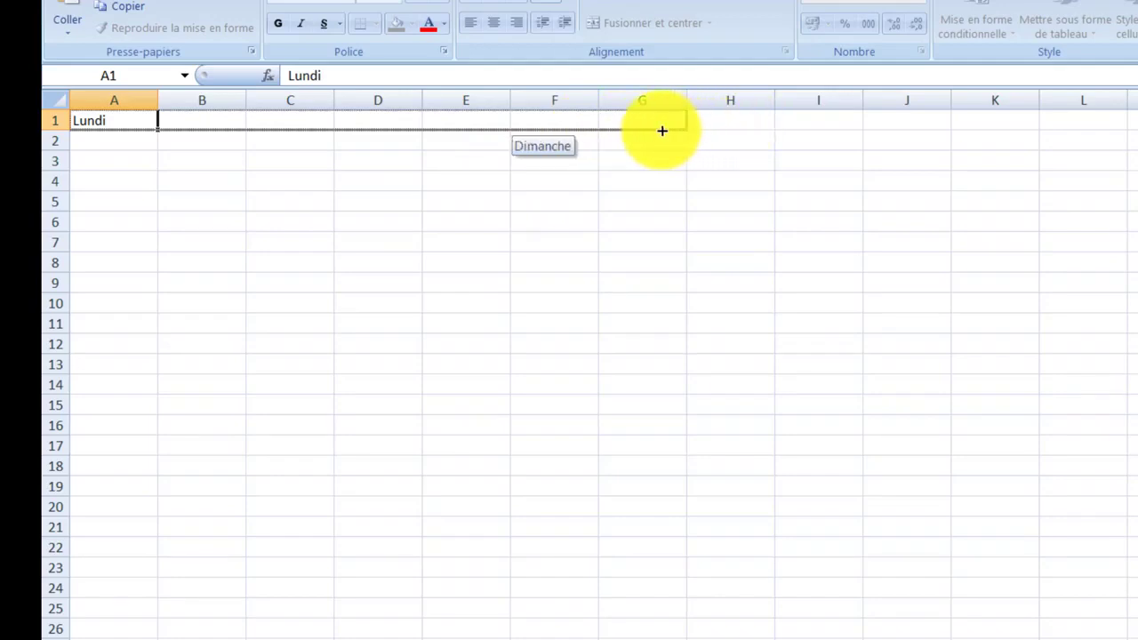
{"action": "left_click_drag", "start_coordinate": [662, 131], "coordinate": [658, 132]}
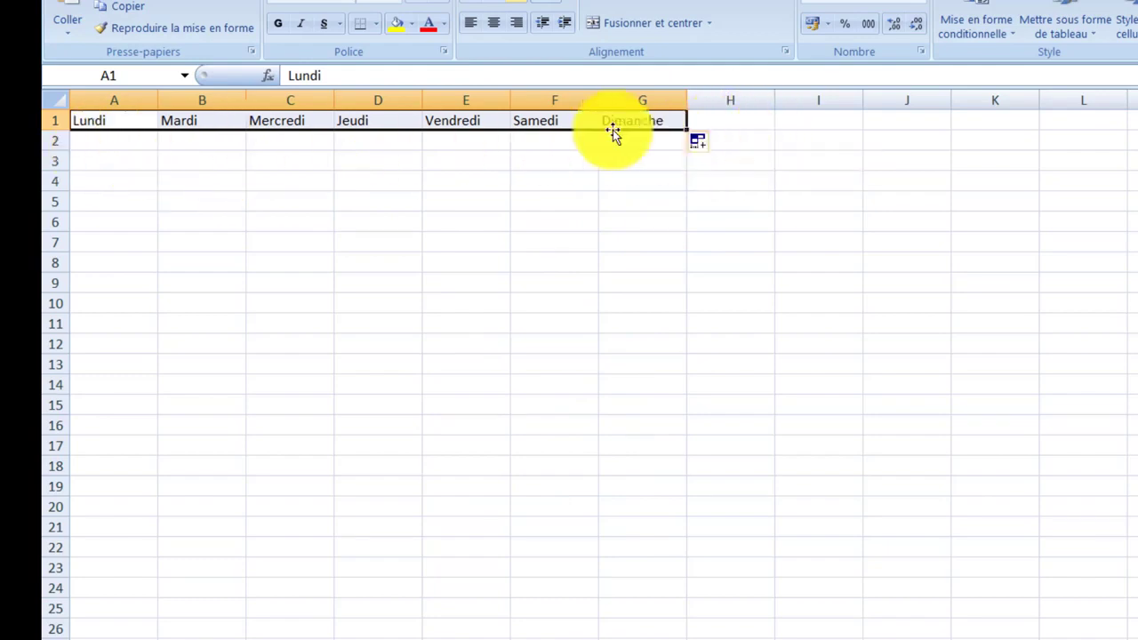
Switch the autofill option of the weekday fill to copying the cells
{"action": "left_click", "coordinate": [703, 146]}
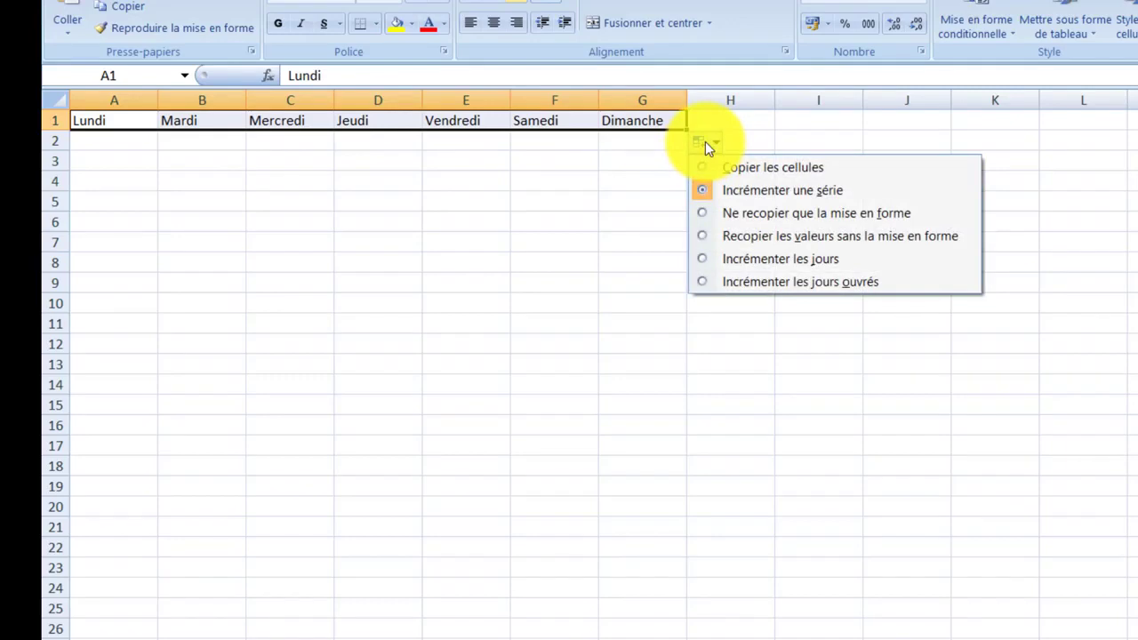
{"action": "left_click", "coordinate": [818, 167]}
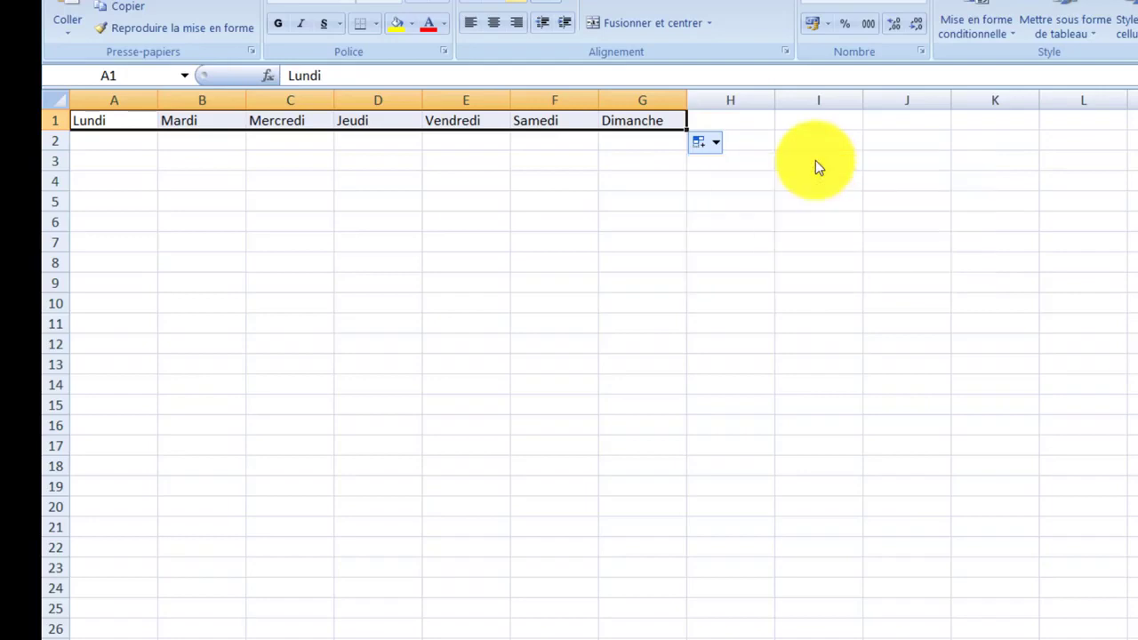
Switch the autofill option back to incrementing a series
{"action": "left_click", "coordinate": [694, 143]}
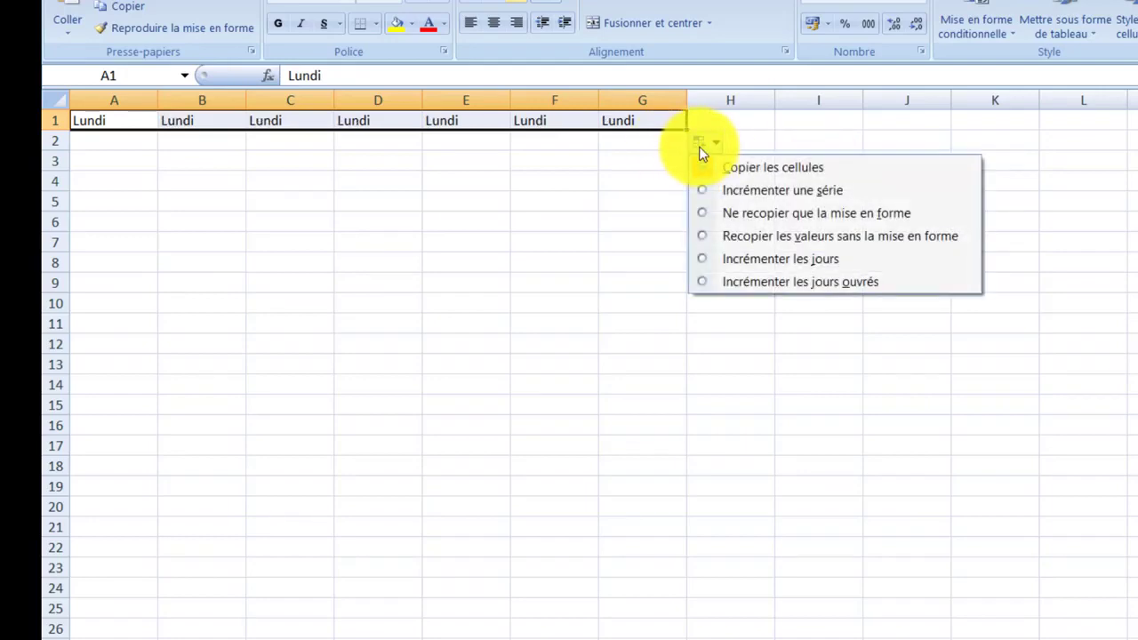
{"action": "left_click", "coordinate": [782, 194]}
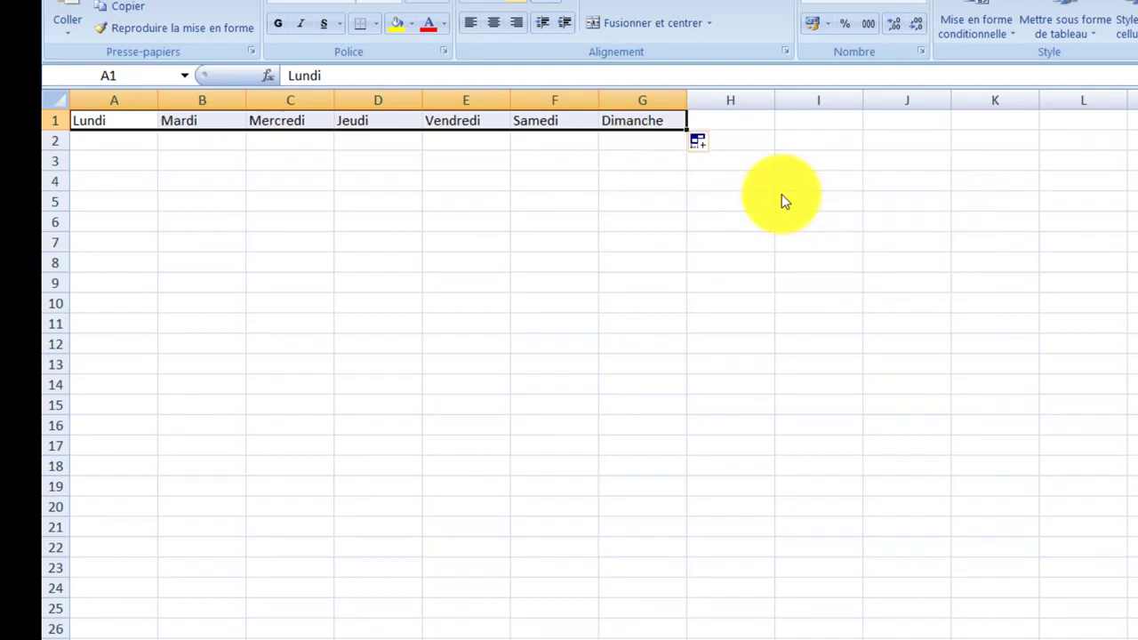
Enter 2020 in A2 and copy it across to G2 with the fill handle
{"action": "left_click", "coordinate": [98, 140]}
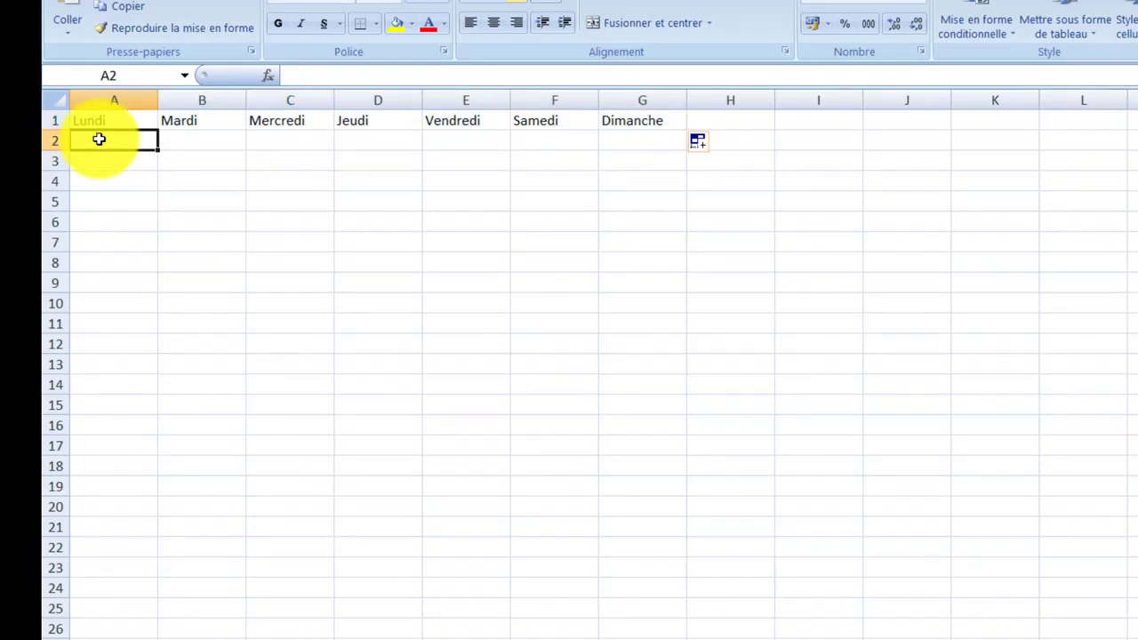
{"action": "type", "text": "2020"}
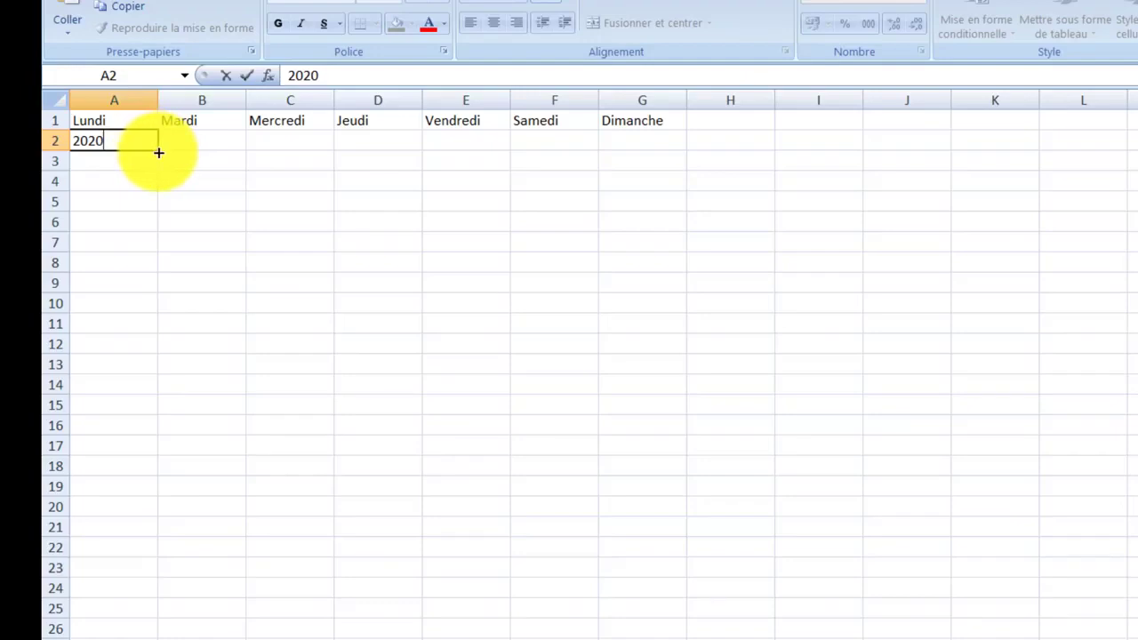
{"action": "left_click", "coordinate": [157, 152]}
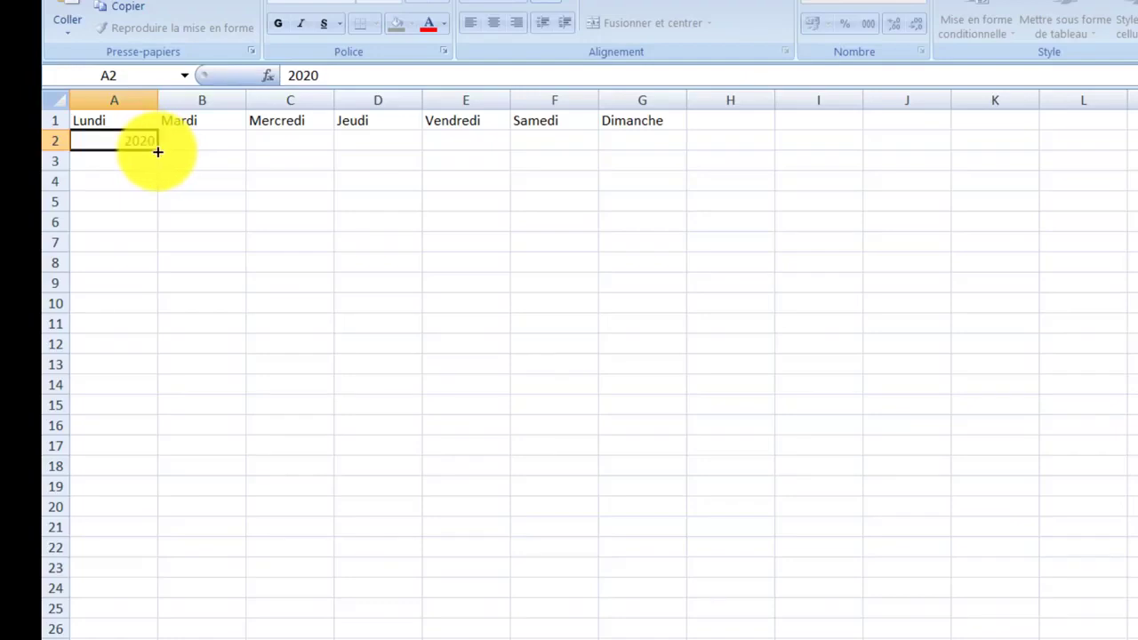
{"action": "left_click_drag", "start_coordinate": [158, 152], "coordinate": [674, 135]}
Enter 1 in A3, fill it across to G3, and set the autofill option to increment a series
{"action": "left_click", "coordinate": [138, 156]}
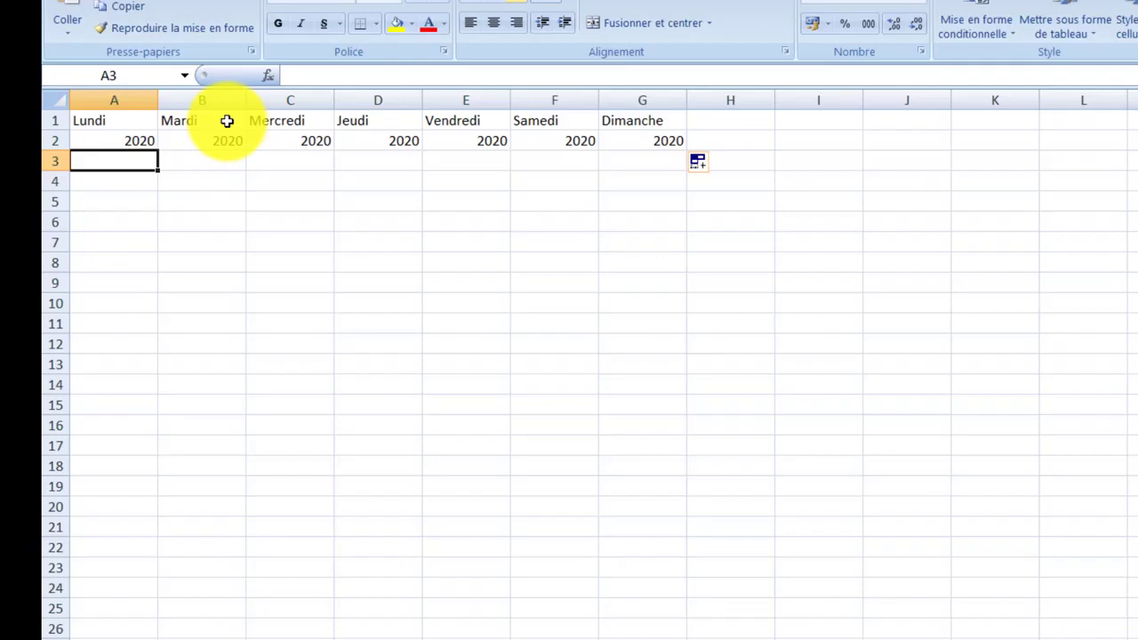
{"action": "type", "text": "1"}
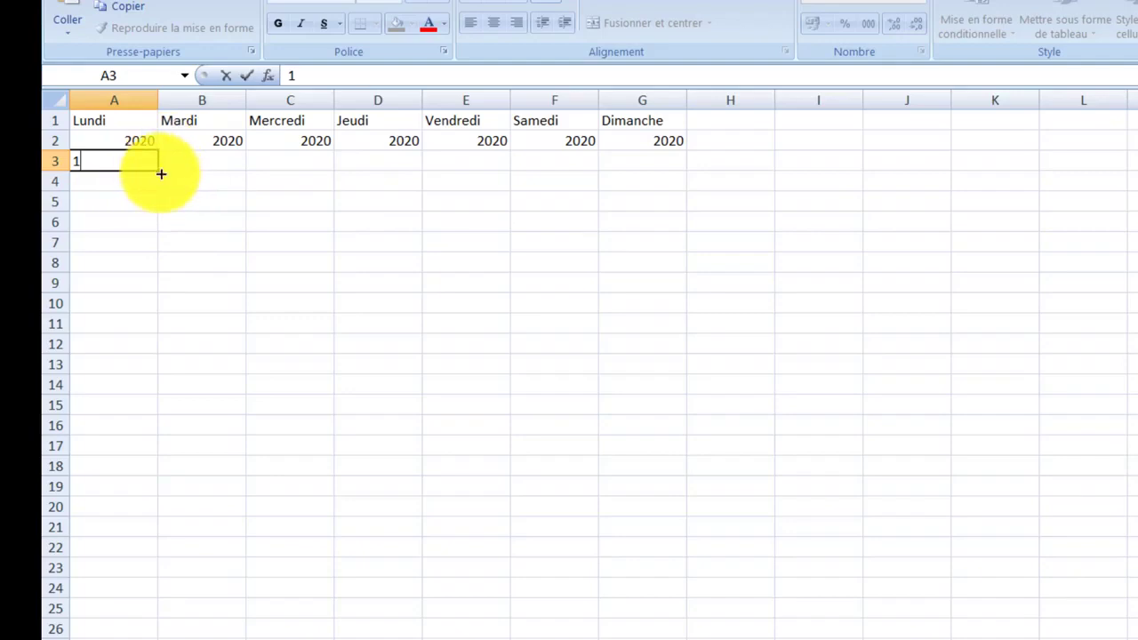
{"action": "left_click_drag", "start_coordinate": [161, 175], "coordinate": [669, 179]}
{"action": "left_click", "coordinate": [703, 183]}
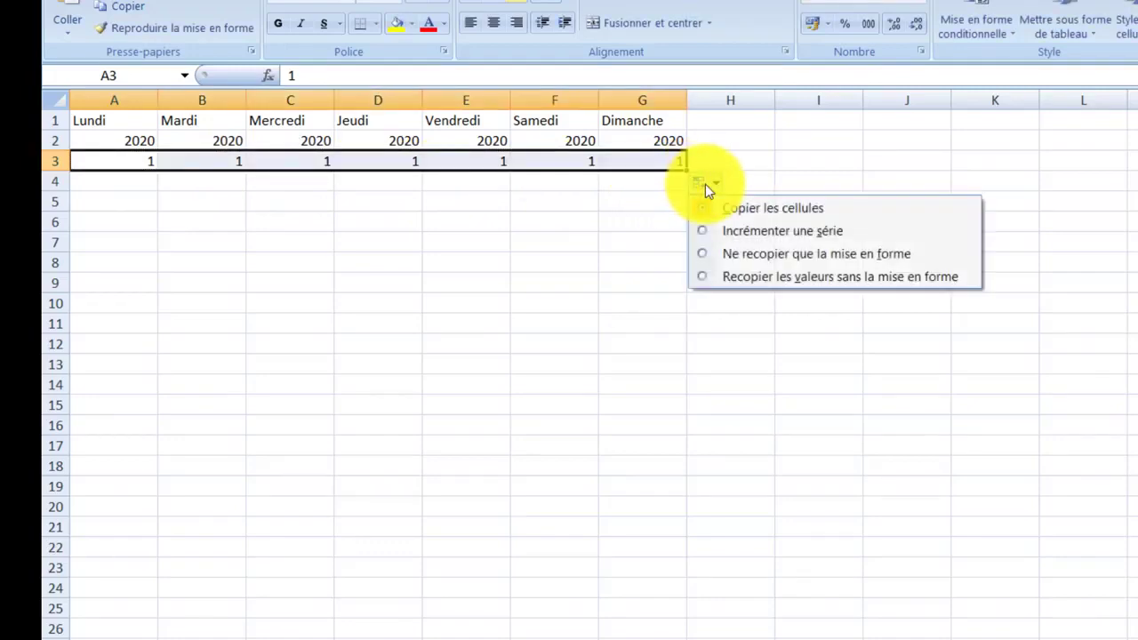
{"action": "left_click", "coordinate": [798, 240]}
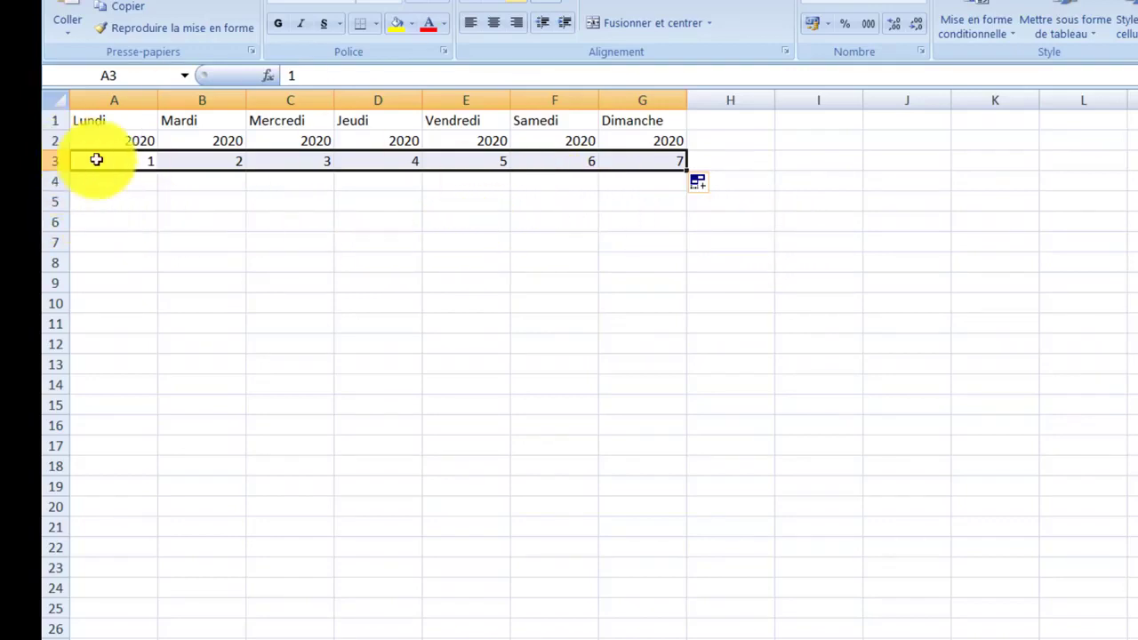
Enter 10 in A4 and 20 in B4, then fill the series across to G4
{"action": "left_click", "coordinate": [130, 187]}
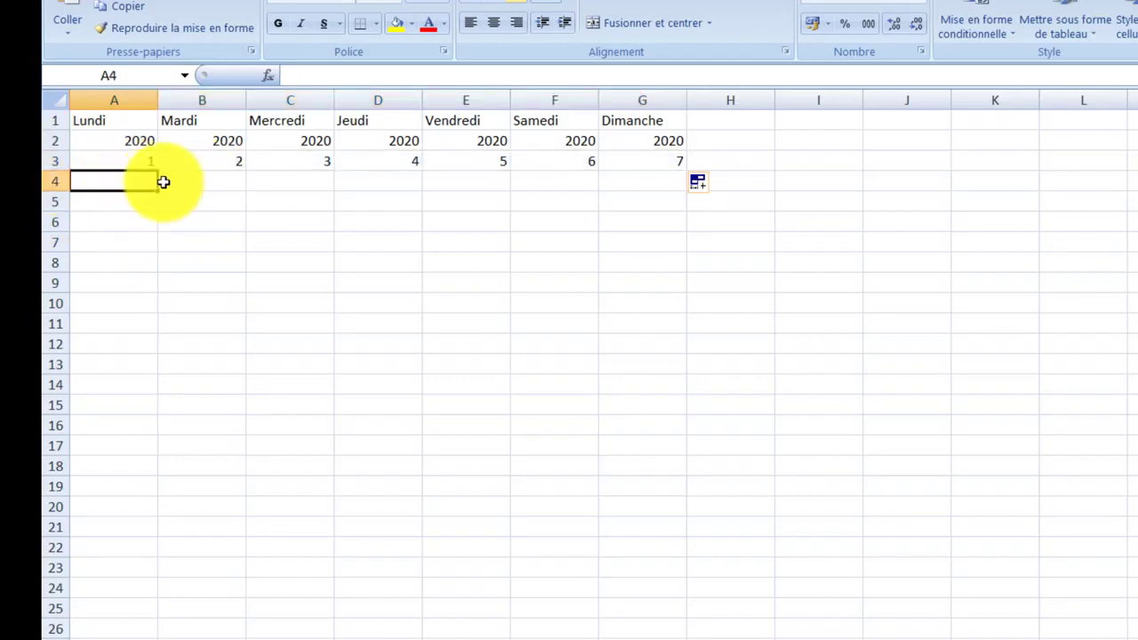
{"action": "type", "text": "10"}
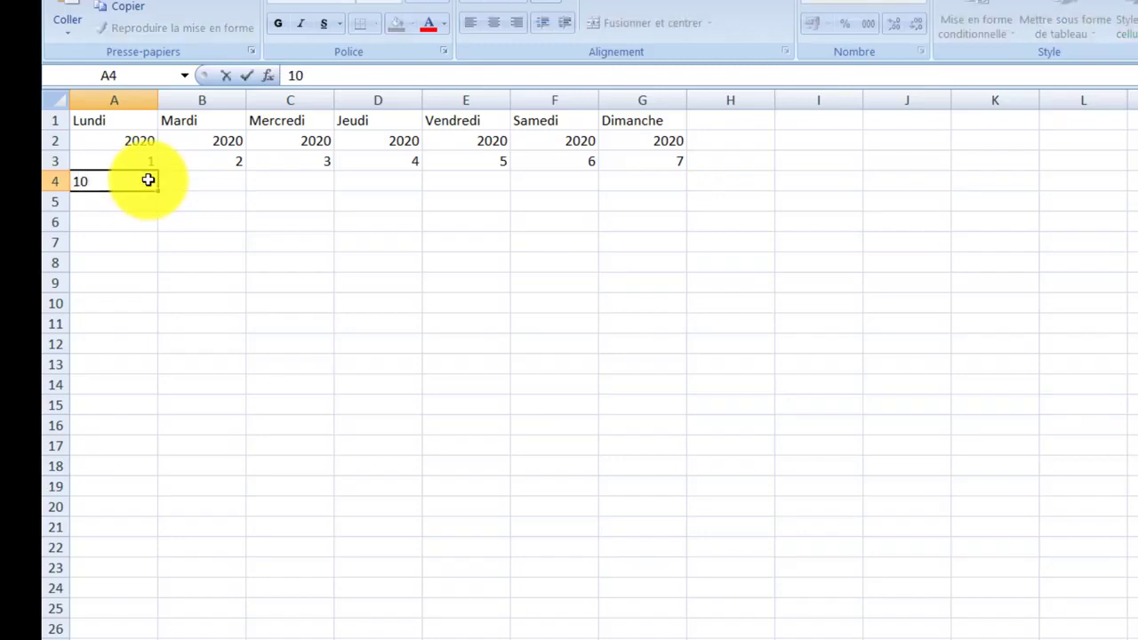
{"action": "left_click", "coordinate": [178, 183]}
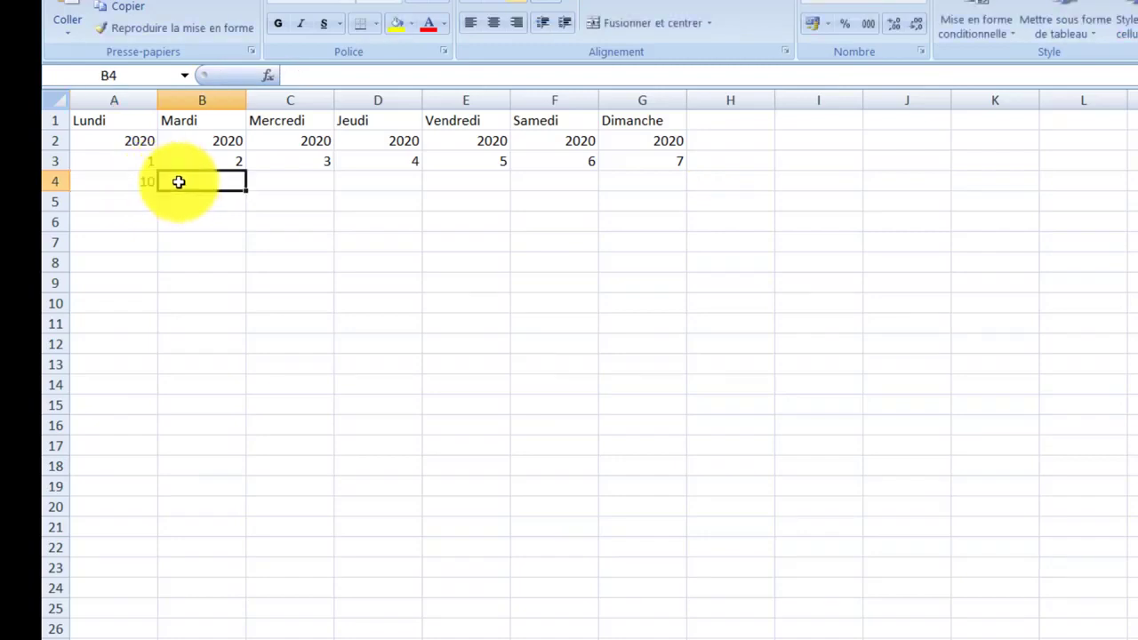
{"action": "type", "text": "20"}
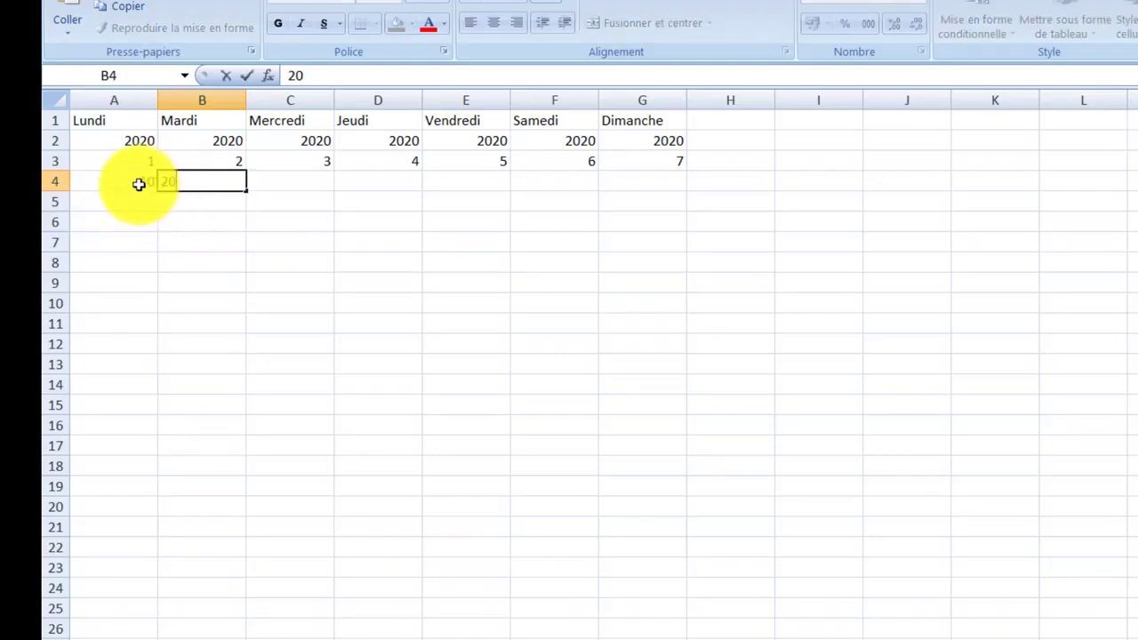
{"action": "left_click_drag", "start_coordinate": [125, 183], "coordinate": [213, 180]}
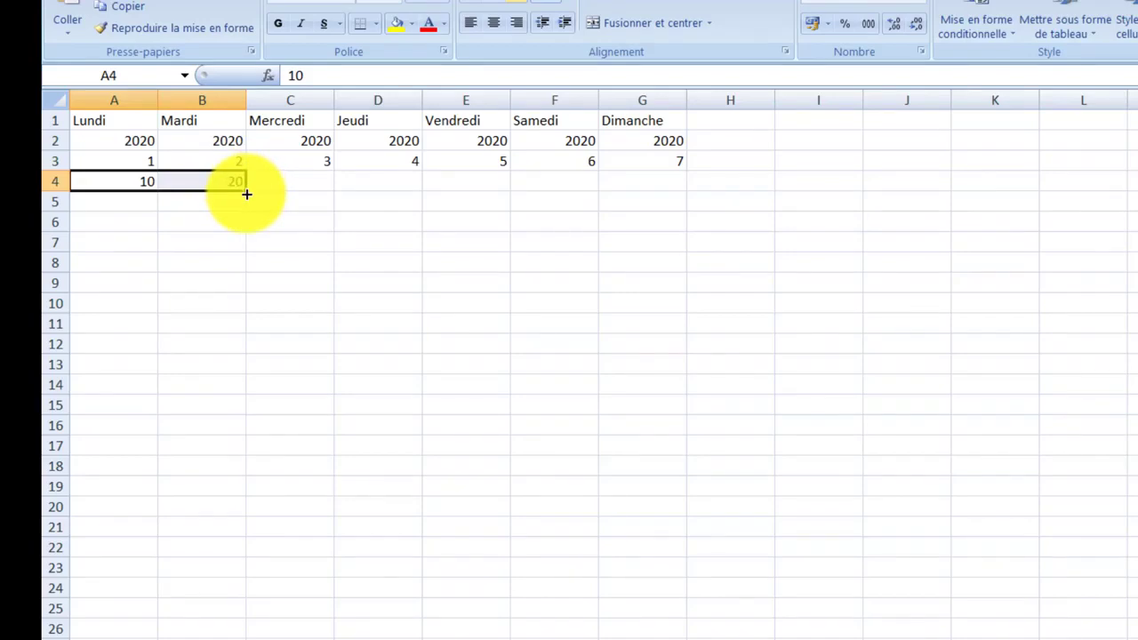
{"action": "left_click_drag", "start_coordinate": [246, 194], "coordinate": [673, 185]}
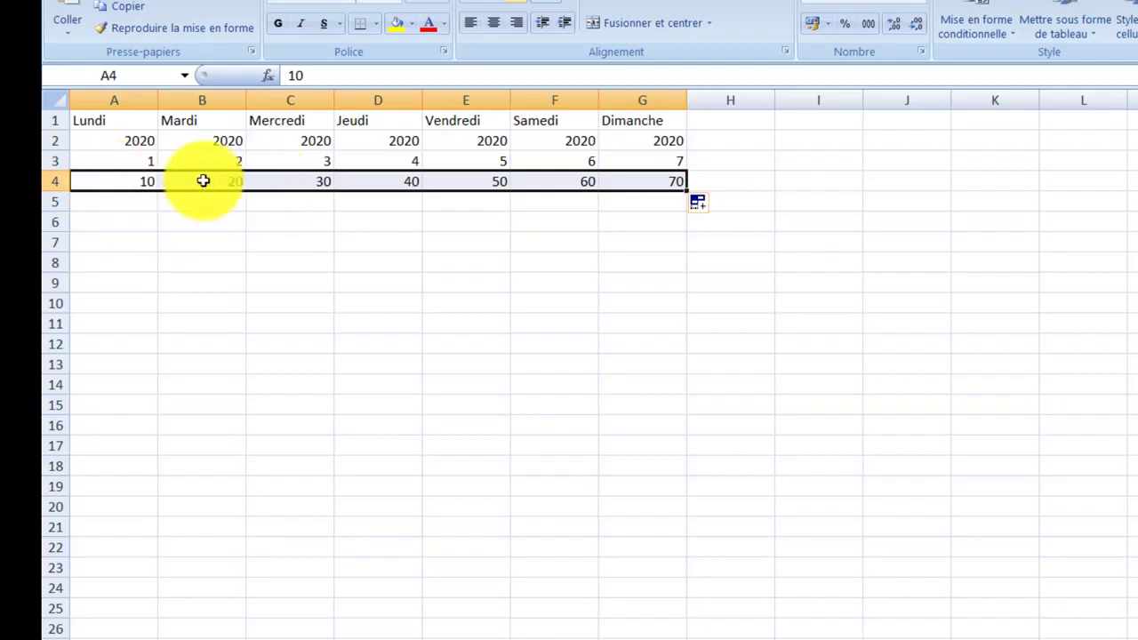
Enter "Année 2007" in A5 and fill it across to G5 as an incrementing series
{"action": "left_click", "coordinate": [89, 203]}
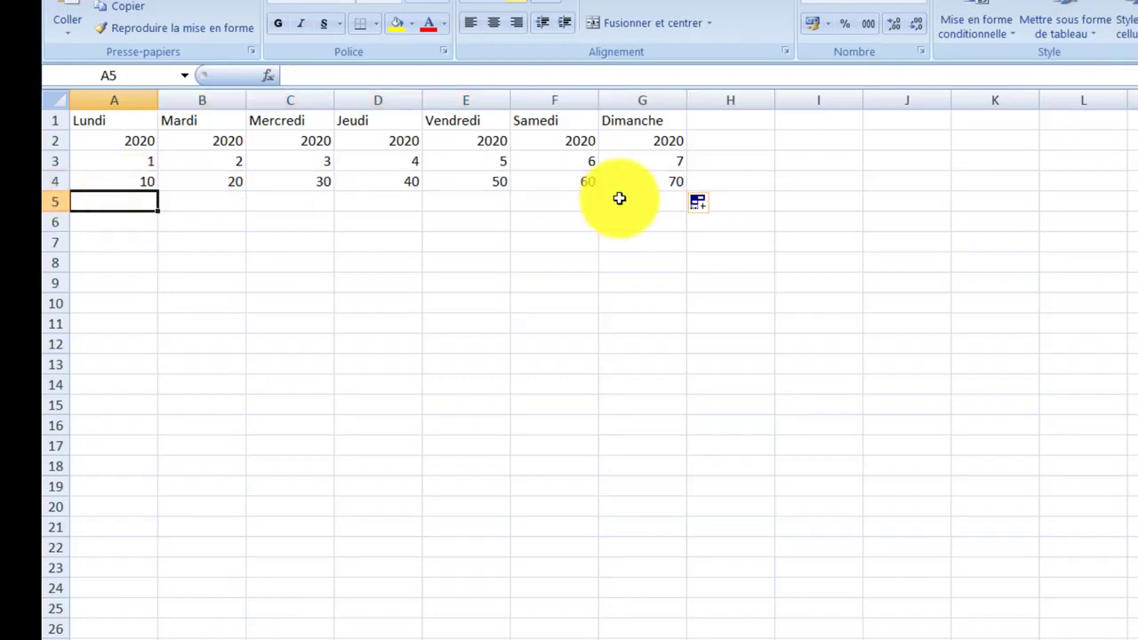
{"action": "type", "text": "2"}
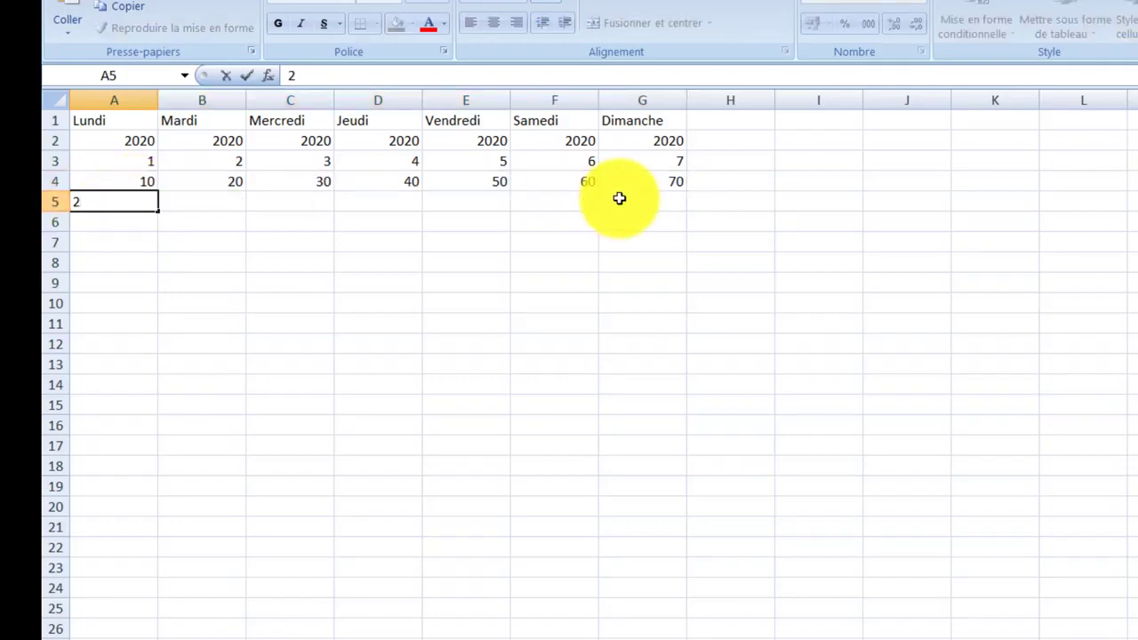
{"action": "type", "text": "007"}
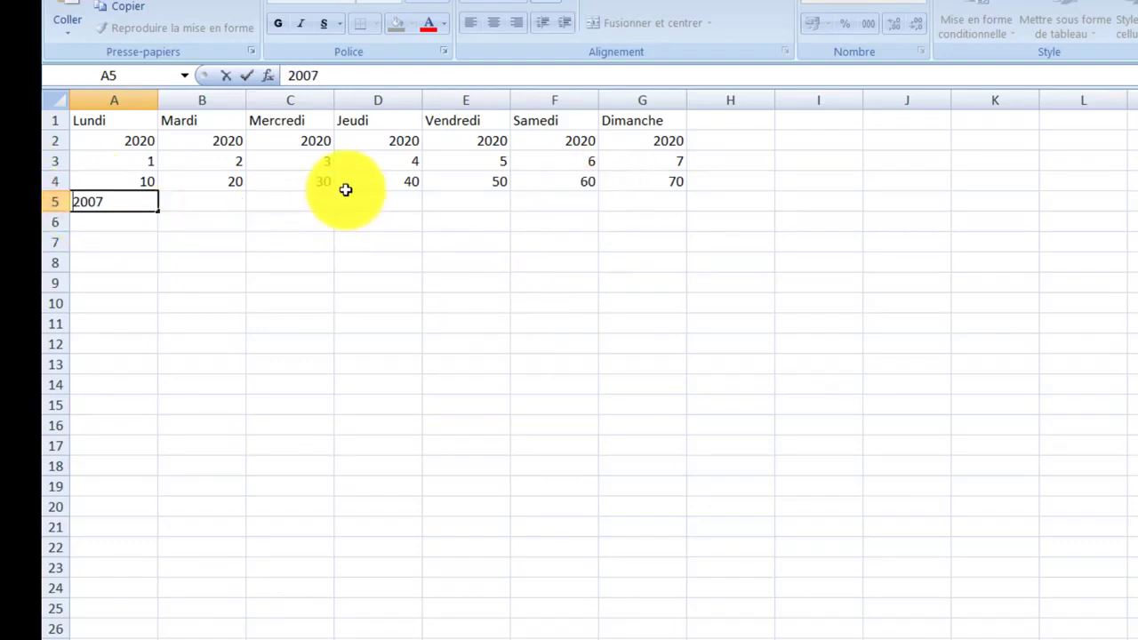
{"action": "key", "text": "Home"}
{"action": "type", "text": "Année"}
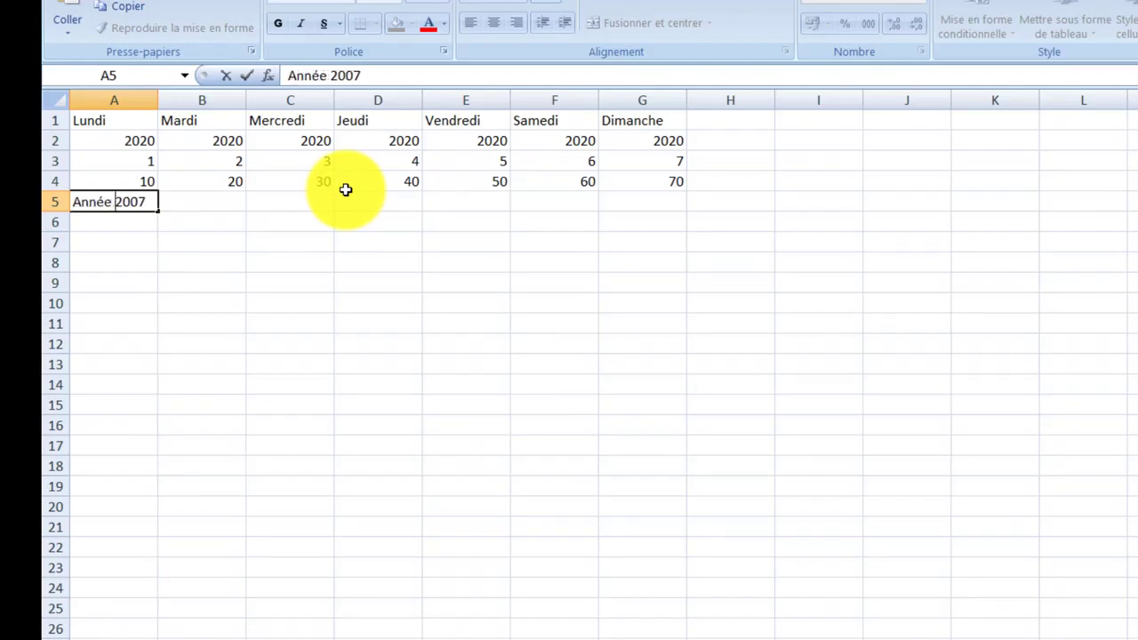
{"action": "left_click", "coordinate": [165, 265]}
{"action": "left_click", "coordinate": [143, 206]}
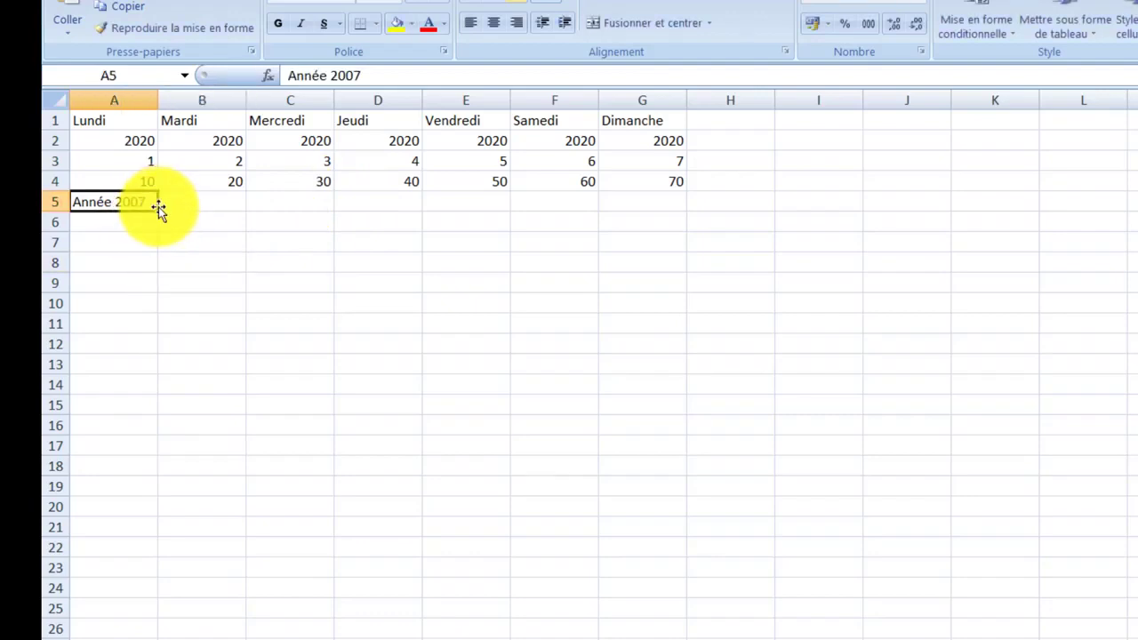
{"action": "left_click_drag", "start_coordinate": [159, 211], "coordinate": [665, 204]}
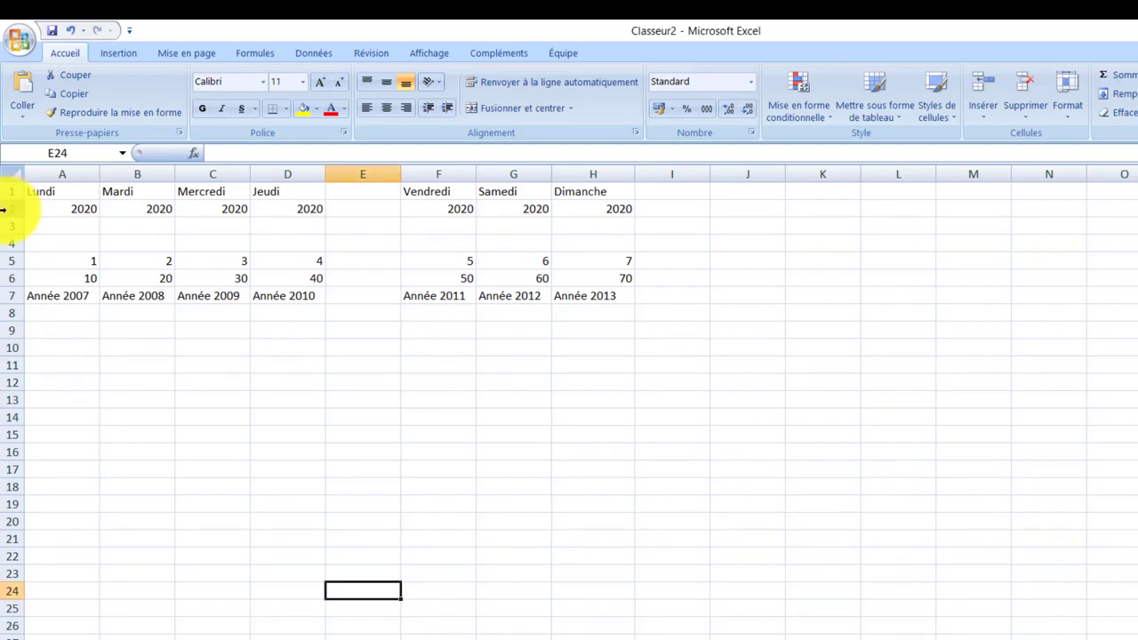
Set the height of row 2 to 15
{"action": "left_click", "coordinate": [5, 209]}
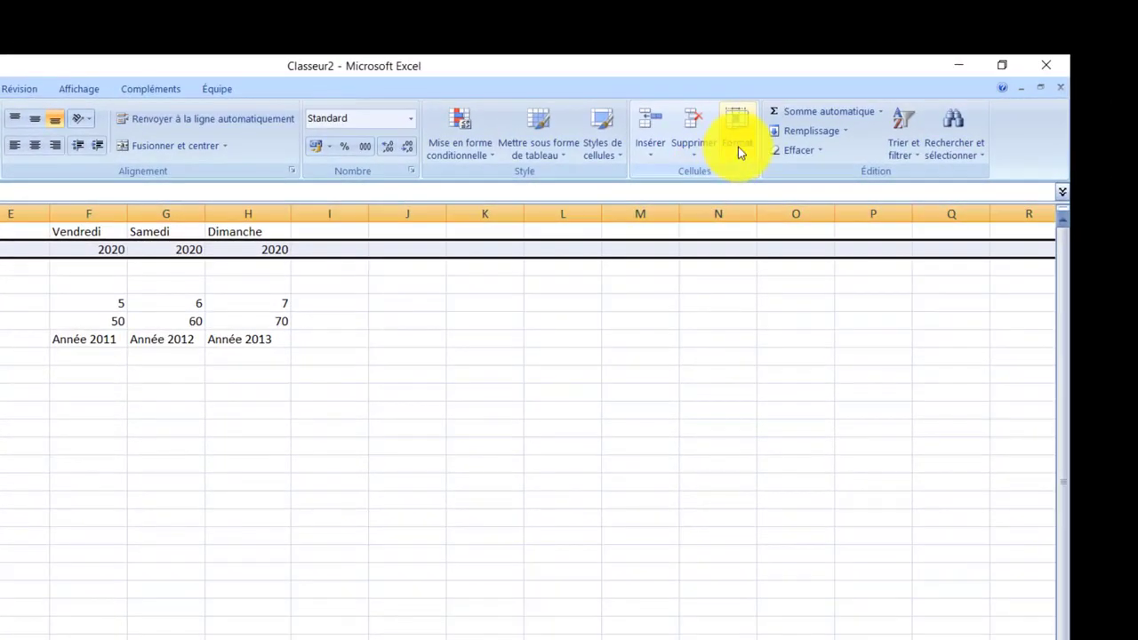
{"action": "left_click", "coordinate": [738, 146]}
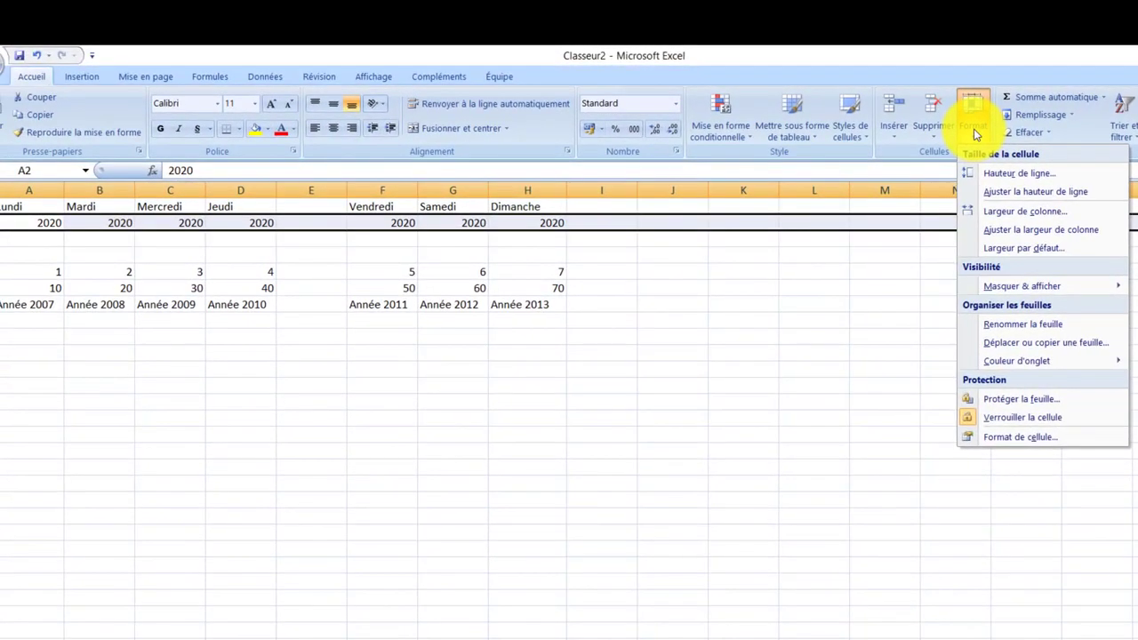
{"action": "left_click", "coordinate": [994, 178]}
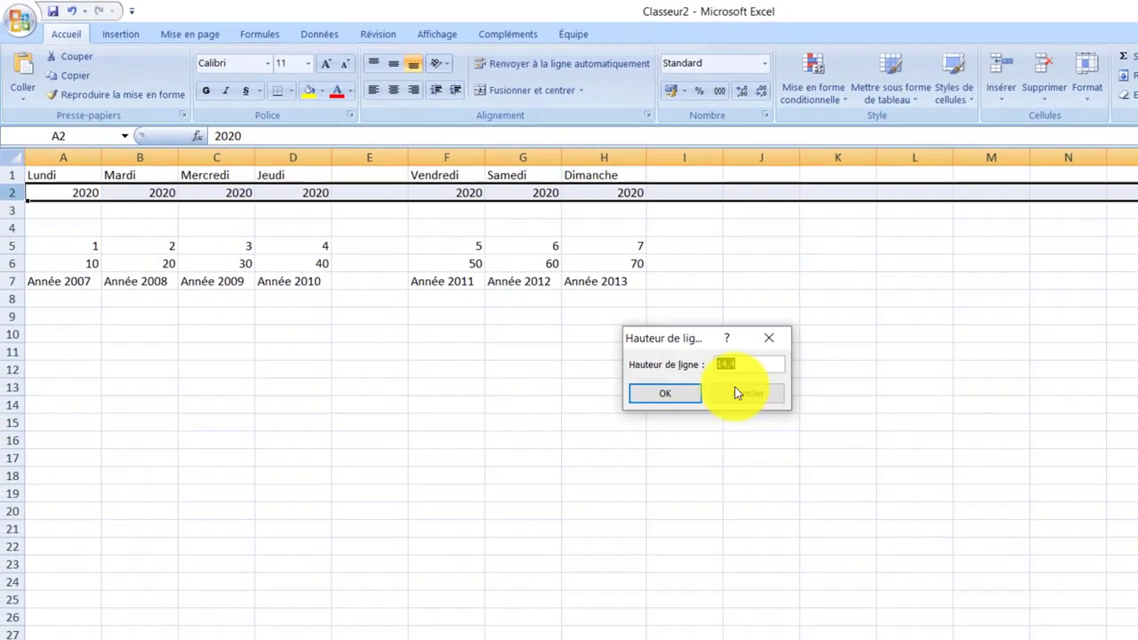
{"action": "left_click", "coordinate": [753, 364]}
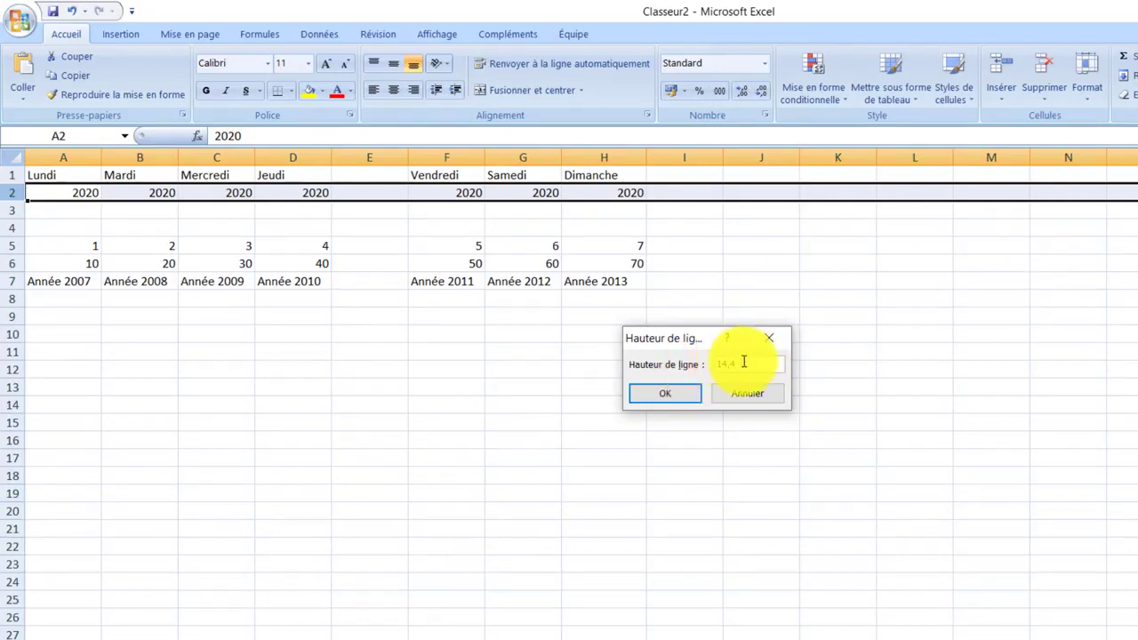
{"action": "left_click_drag", "start_coordinate": [738, 364], "coordinate": [710, 364]}
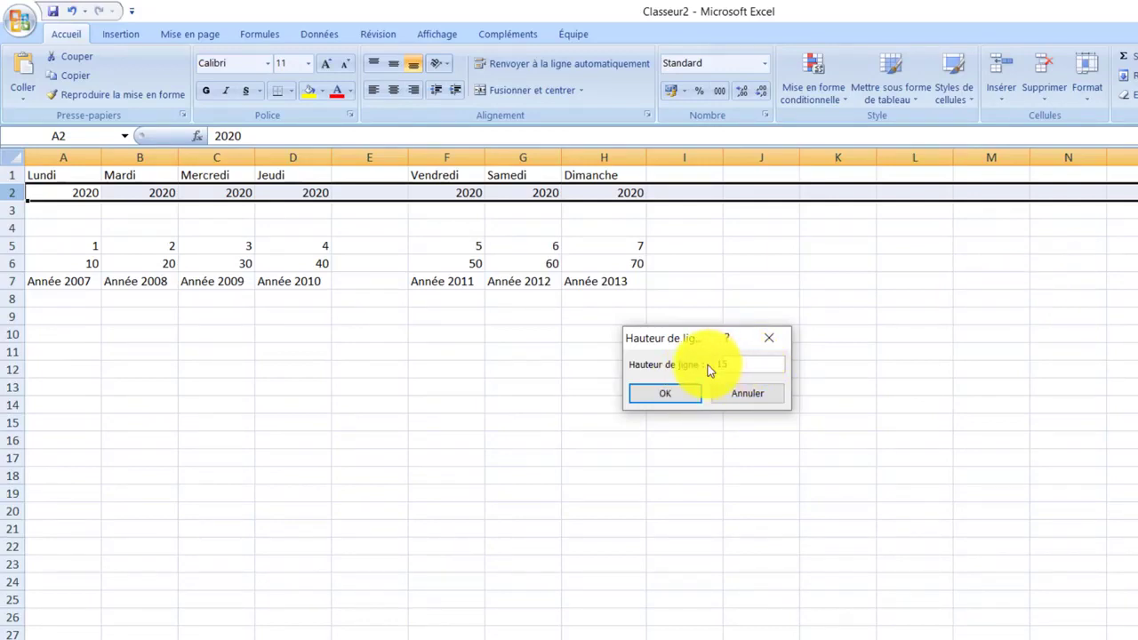
{"action": "left_click", "coordinate": [660, 396]}
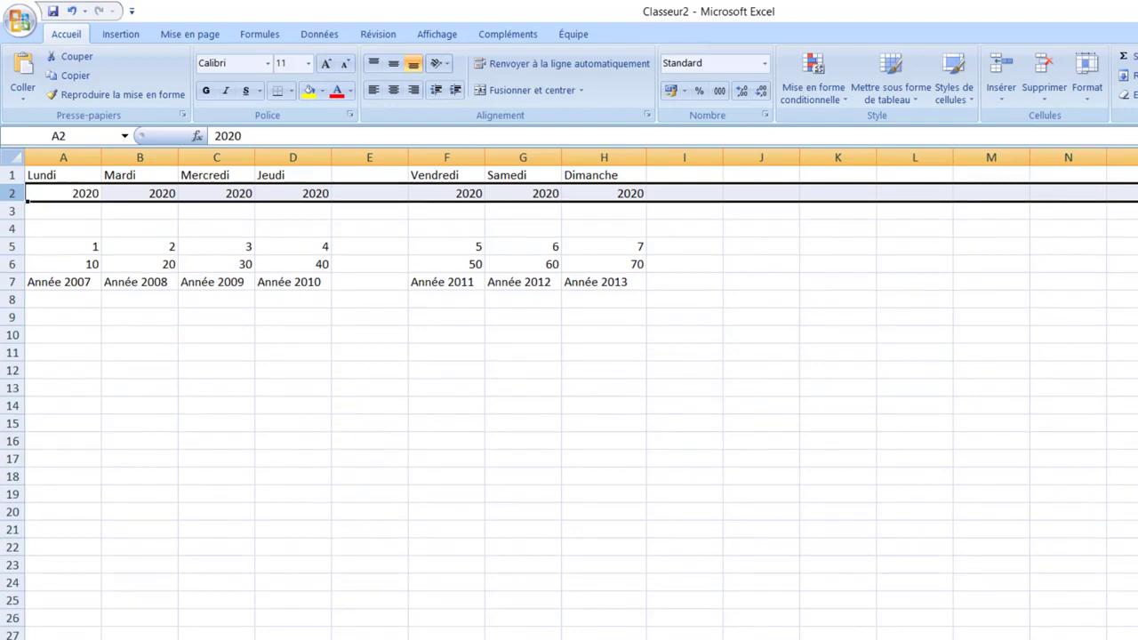
Delete the empty column E between Jeudi and Vendredi
{"action": "left_click", "coordinate": [384, 316]}
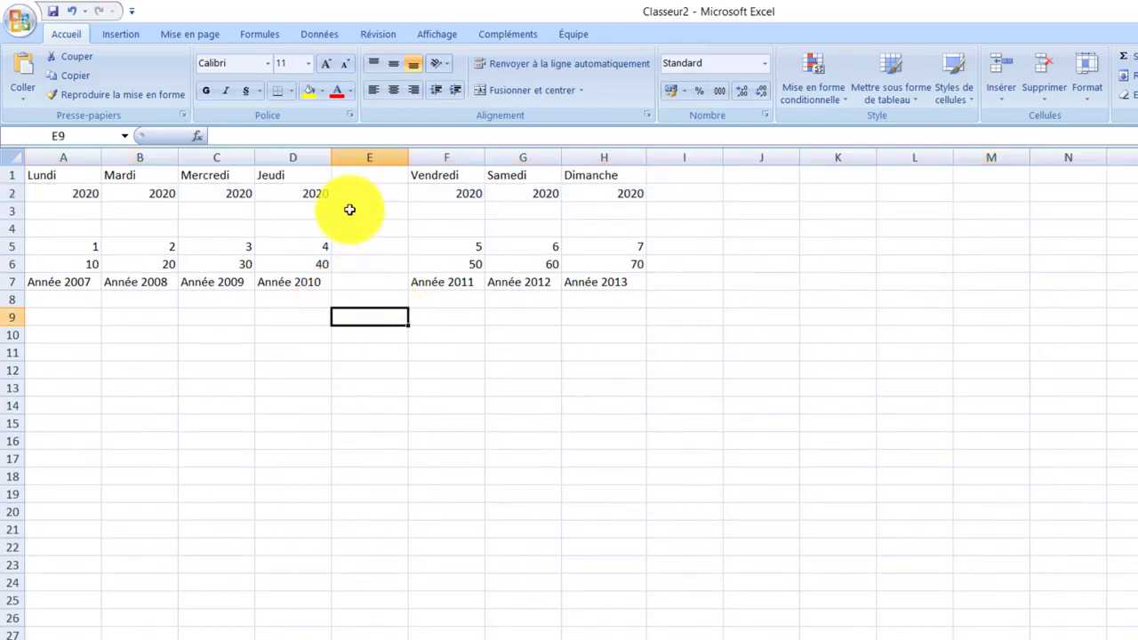
{"action": "left_click", "coordinate": [365, 157]}
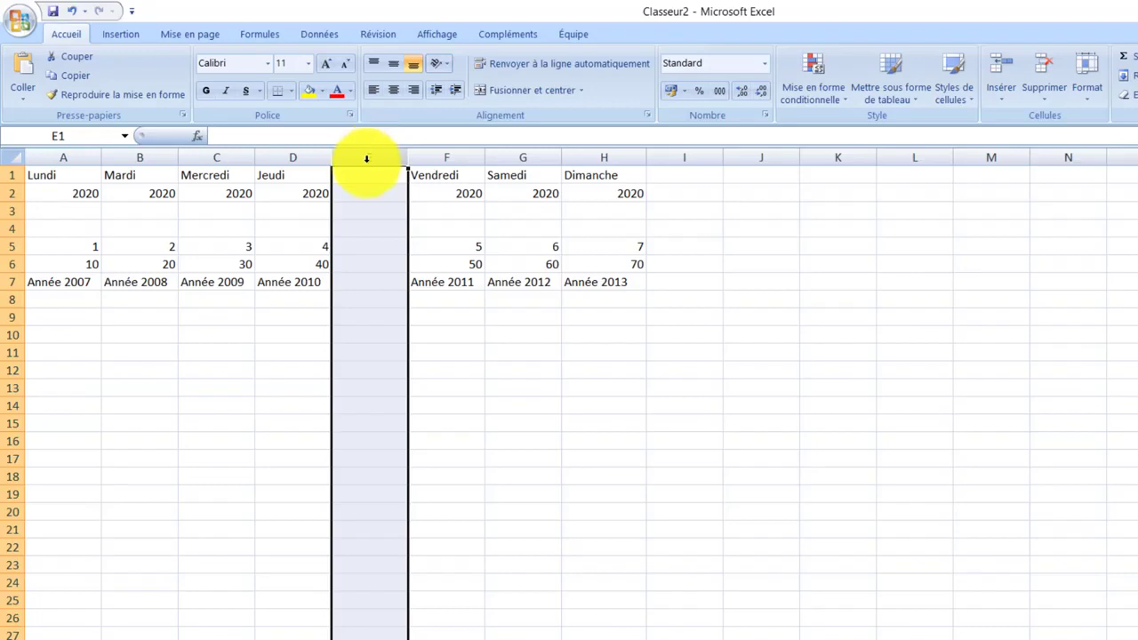
{"action": "right_click", "coordinate": [367, 158]}
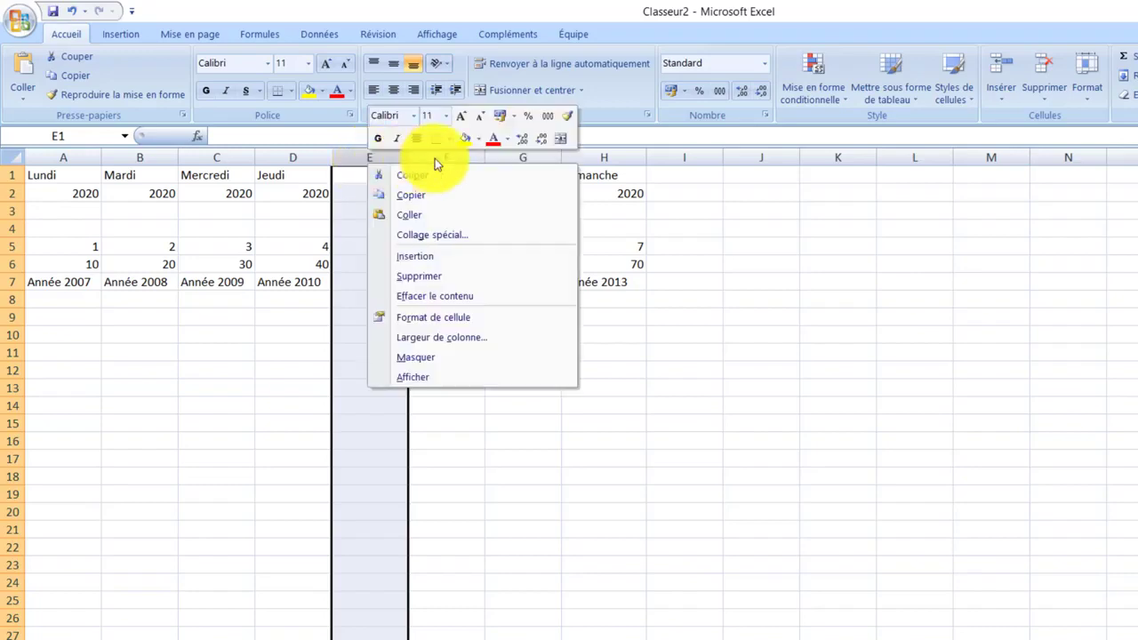
{"action": "left_click", "coordinate": [476, 277]}
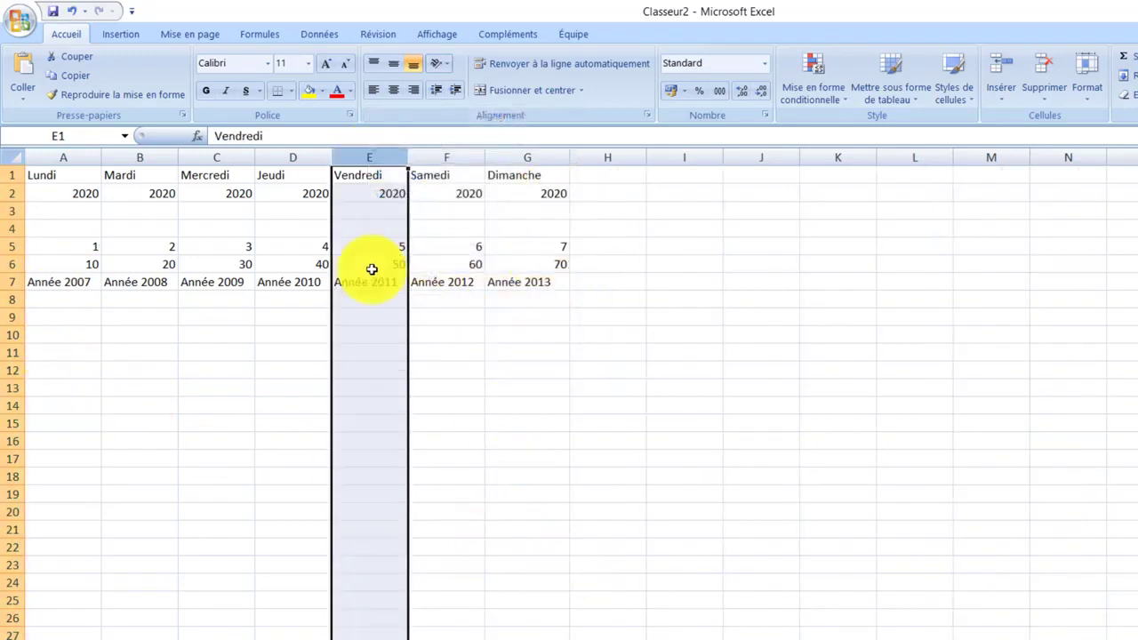
Delete the empty row 4 above the row of numbers 1 to 7
{"action": "left_click", "coordinate": [12, 229]}
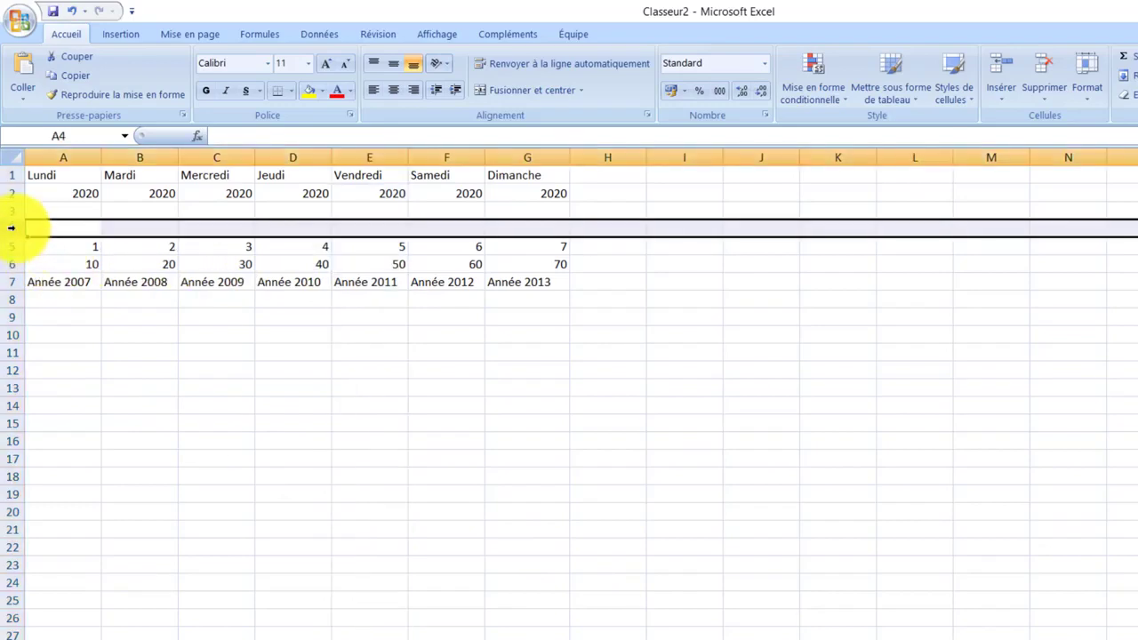
{"action": "right_click", "coordinate": [12, 229]}
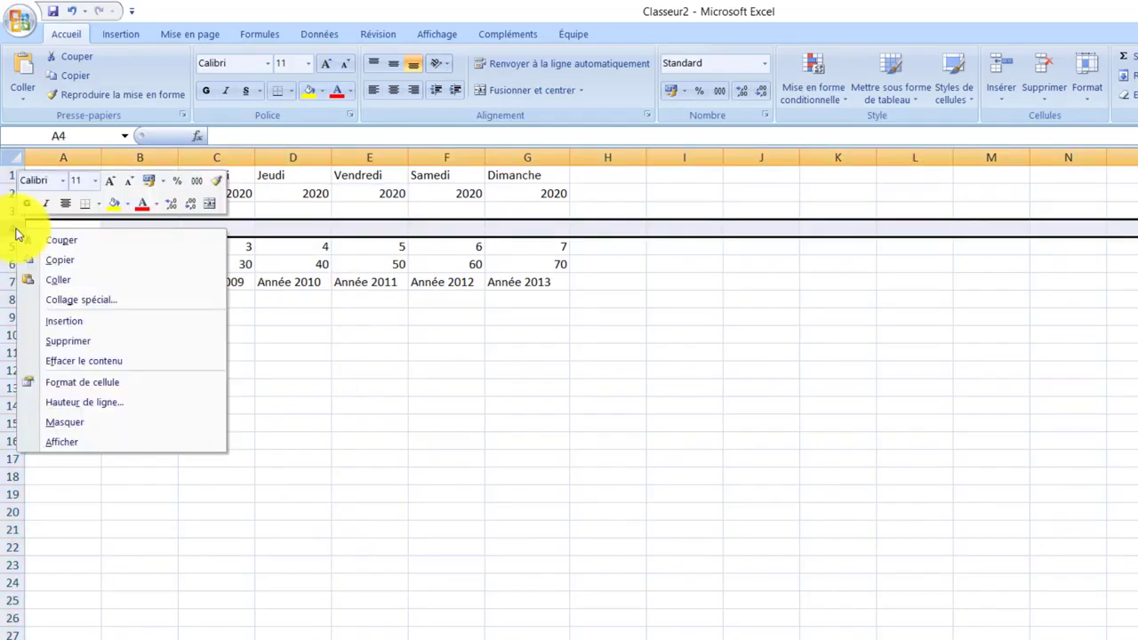
{"action": "left_click", "coordinate": [123, 342]}
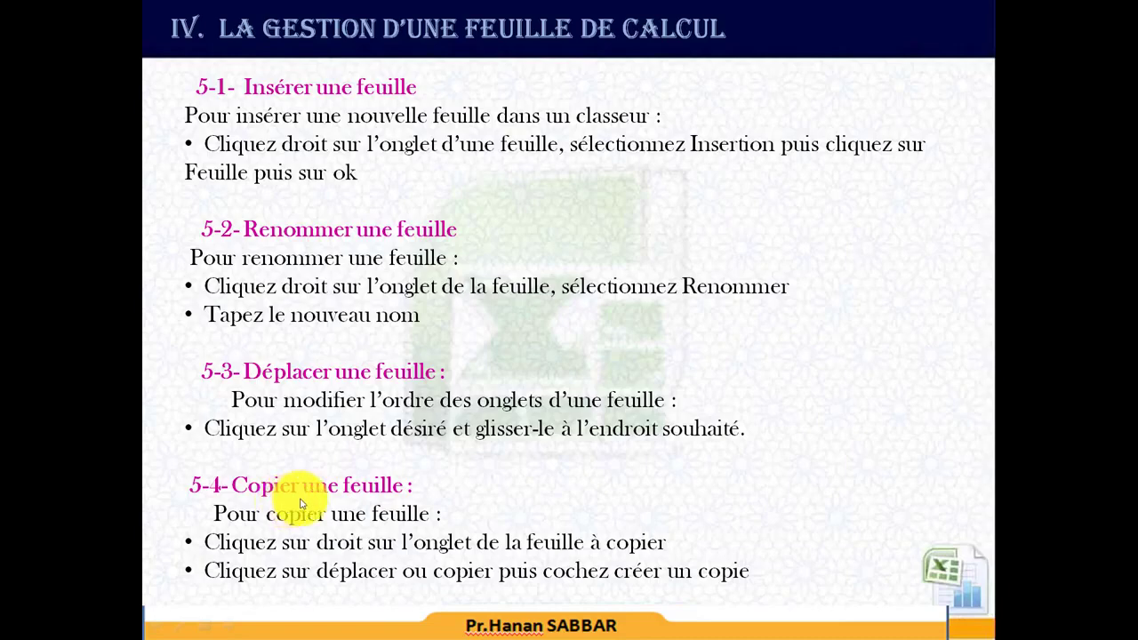
{"action": "left_click", "coordinate": [347, 500]}
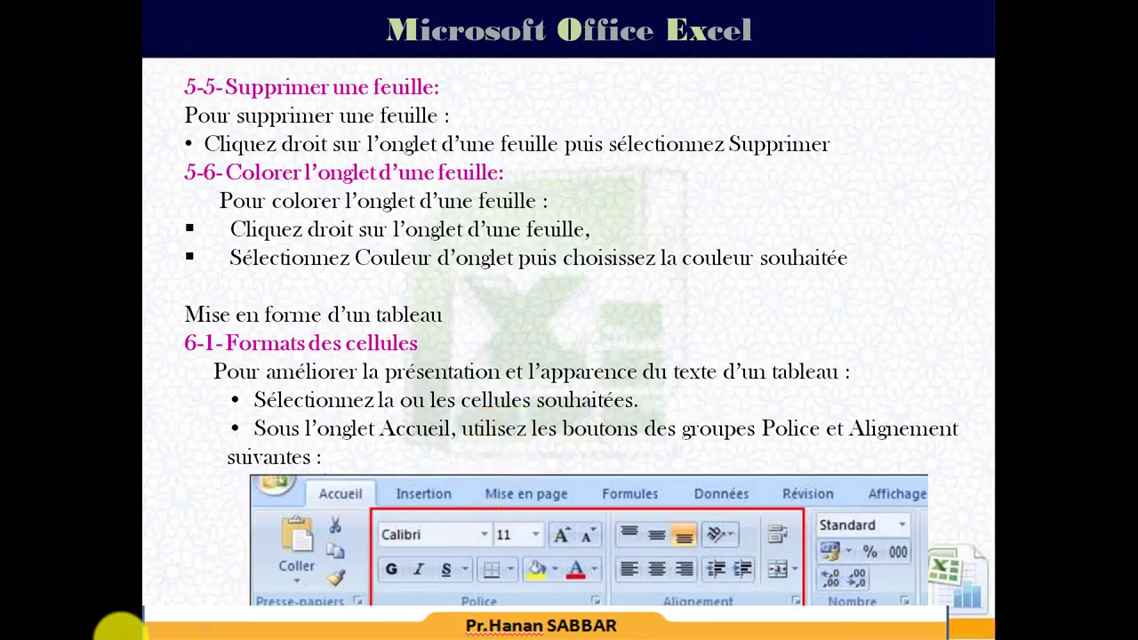
{"action": "key", "text": "alt+Tab"}
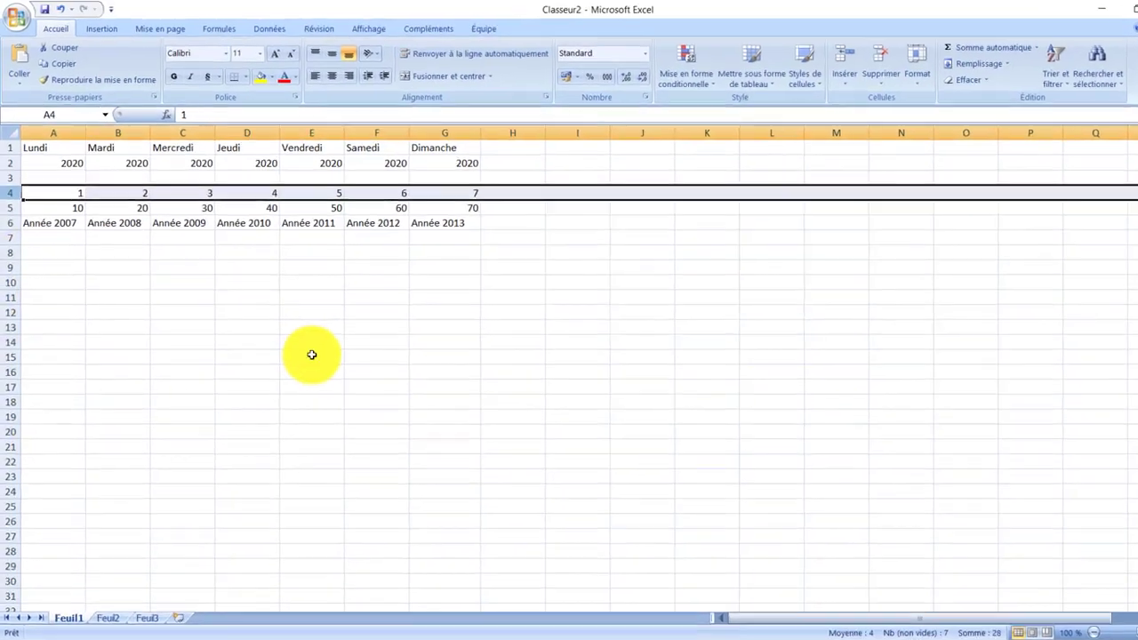
{"action": "left_click", "coordinate": [322, 284]}
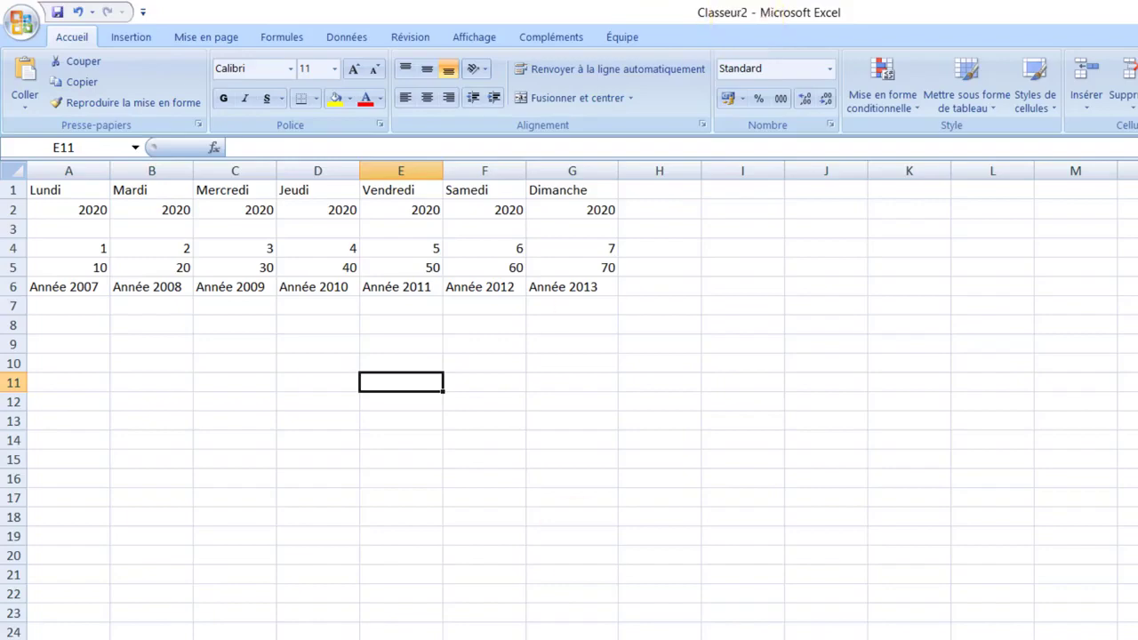
Save the workbook in Documents as "Mes ateliers.xlsx"
{"action": "left_click", "coordinate": [24, 33]}
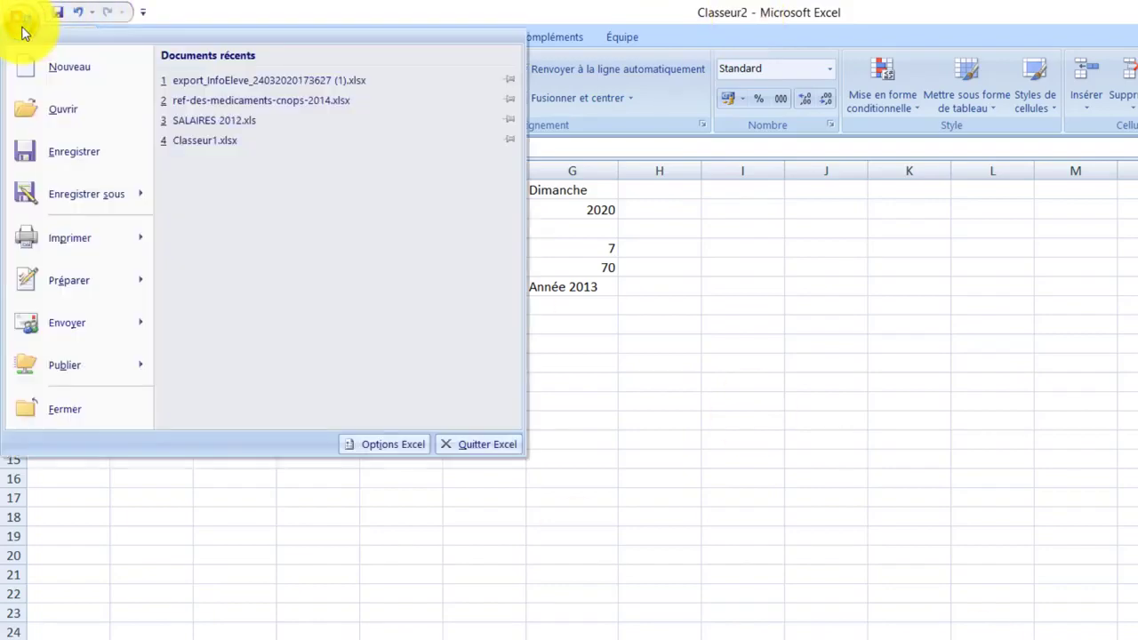
{"action": "left_click", "coordinate": [74, 199]}
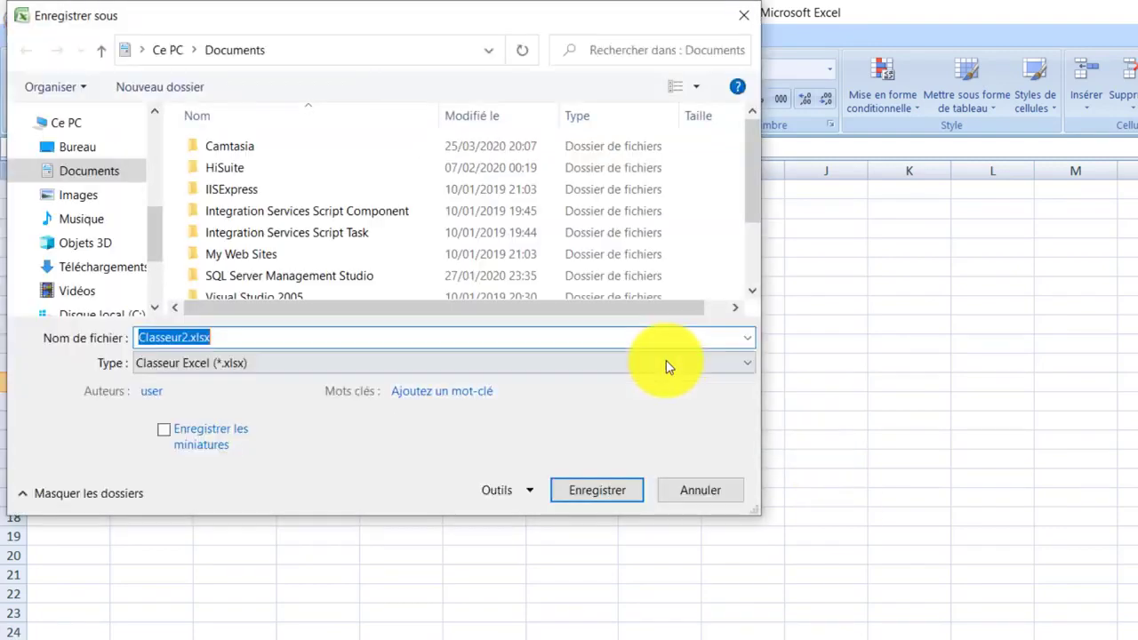
{"action": "left_click", "coordinate": [216, 338]}
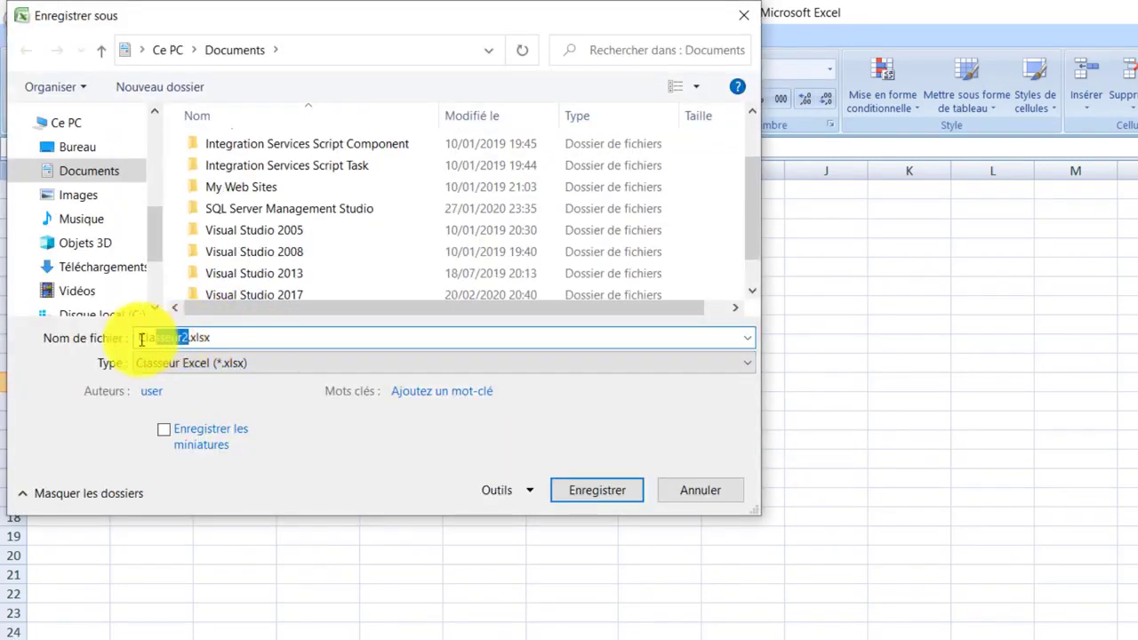
{"action": "double_click", "coordinate": [173, 338]}
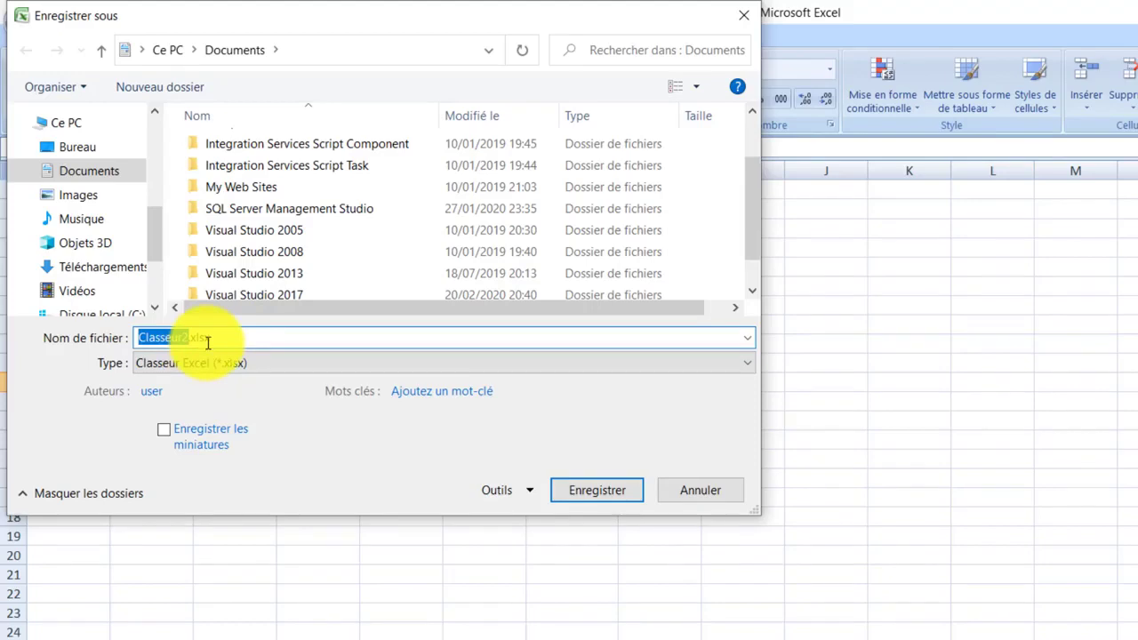
{"action": "key", "text": "BackSpace"}
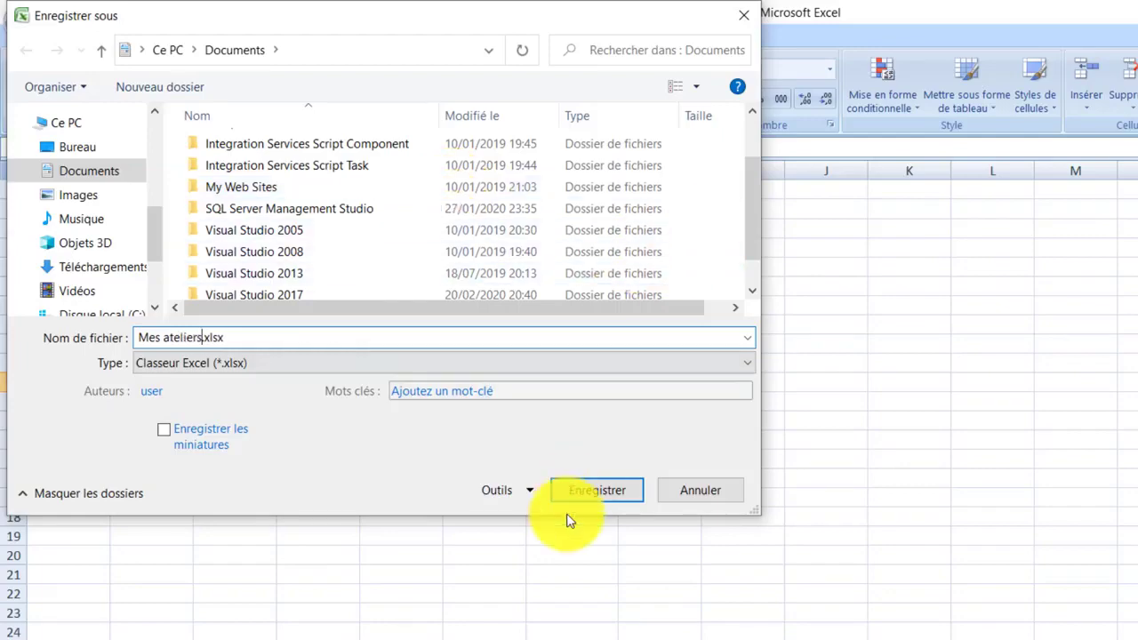
{"action": "left_click", "coordinate": [593, 498]}
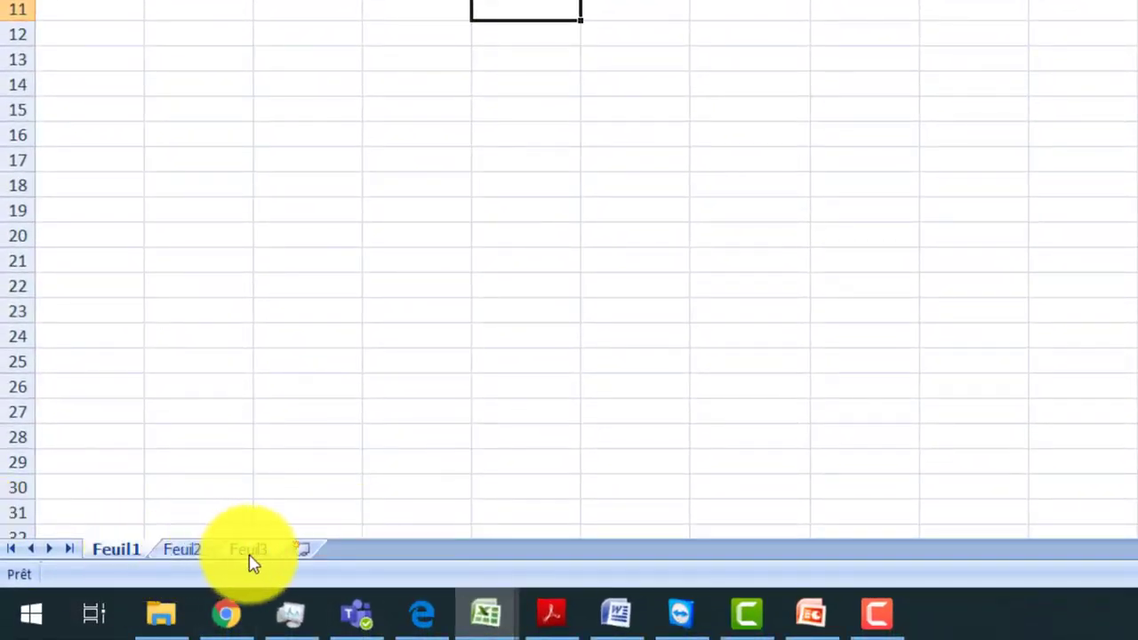
Rename the Feuil1 sheet as "Atelier1"
{"action": "right_click", "coordinate": [121, 556]}
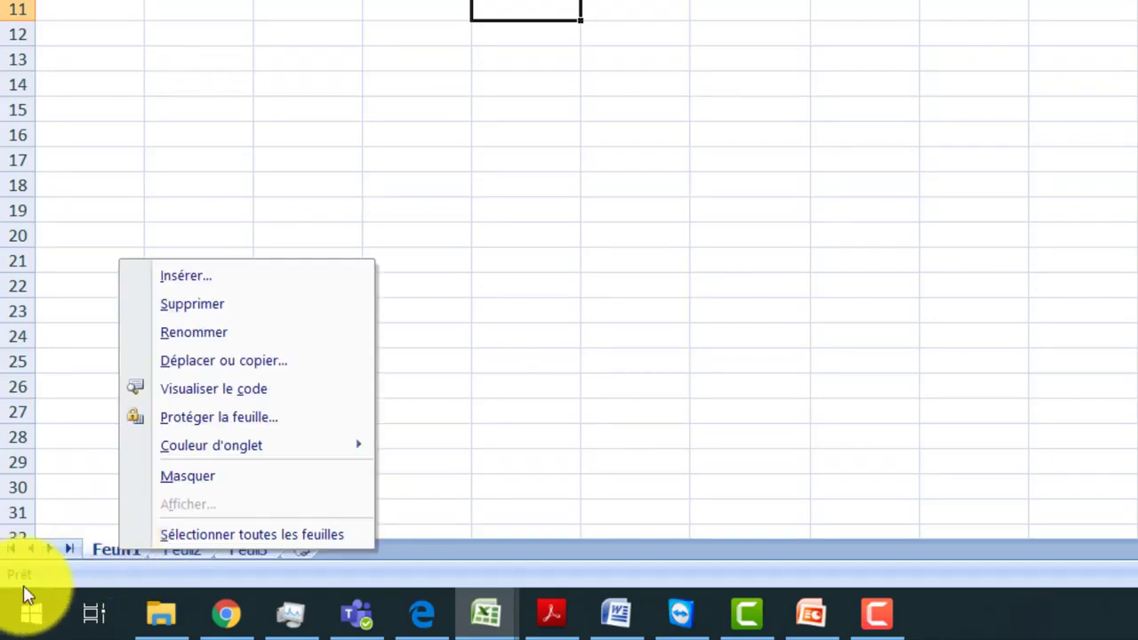
{"action": "left_click", "coordinate": [256, 337]}
{"action": "key", "text": "BackSpace"}
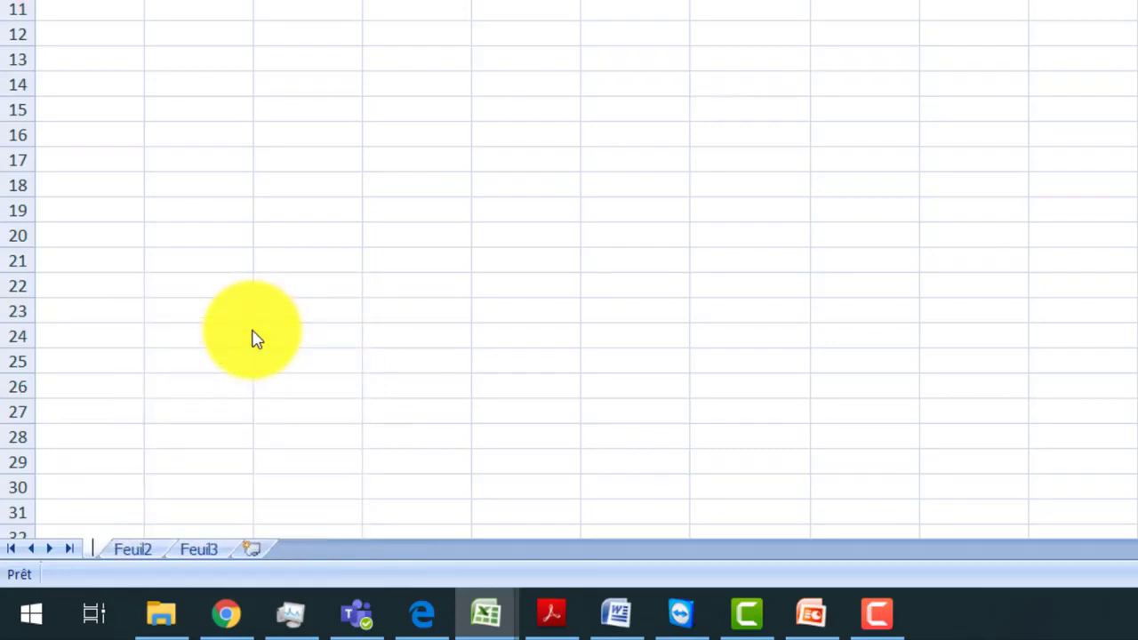
{"action": "type", "text": "Ater"}
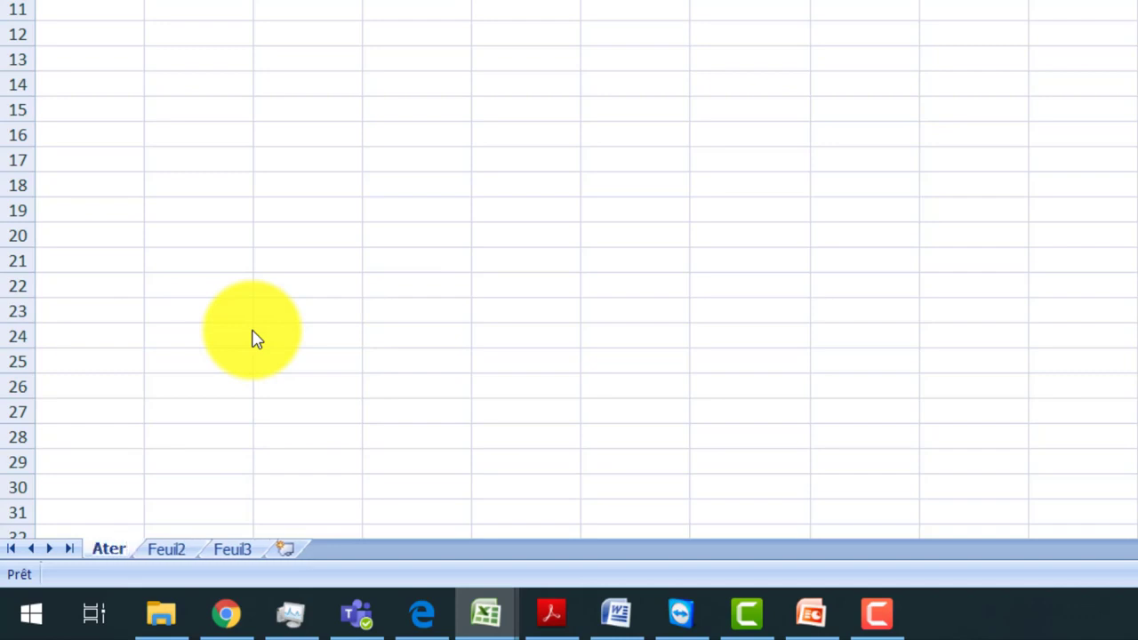
{"action": "key", "text": "BackSpace"}
{"action": "type", "text": "lier1"}
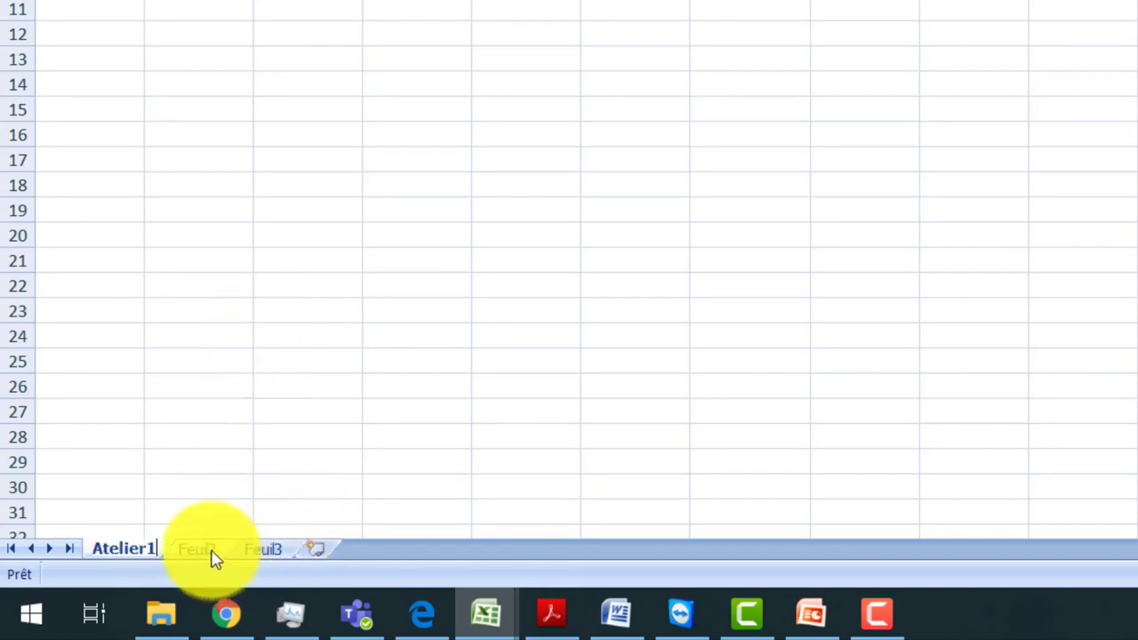
{"action": "left_click", "coordinate": [214, 485]}
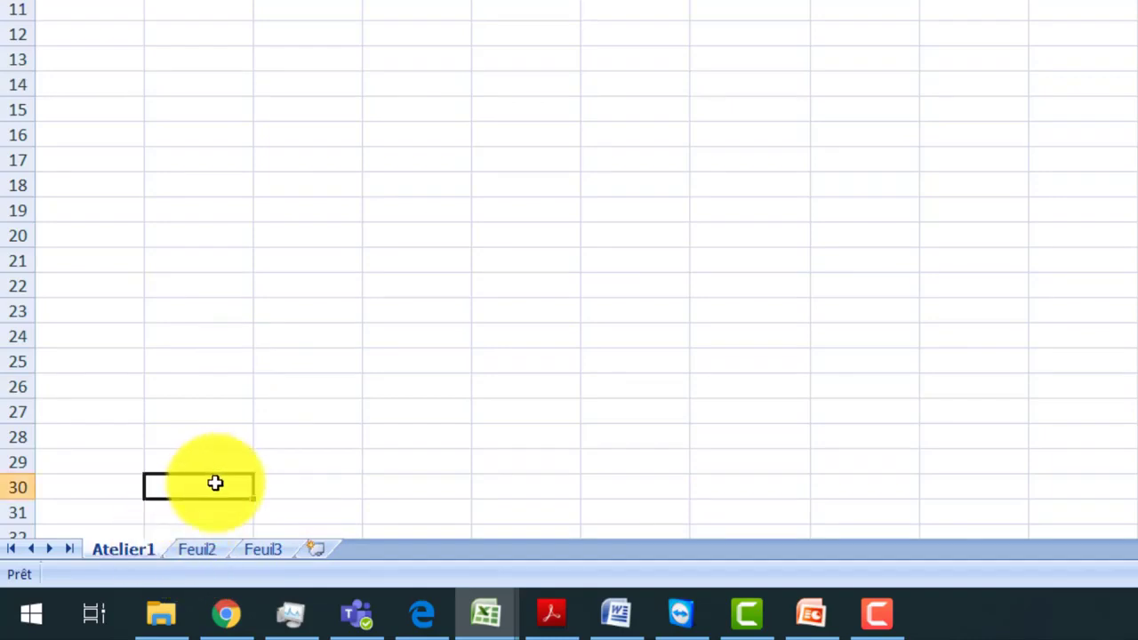
Colour the Atelier1 sheet tab Vert olive, Accentuation3, plus sombre 25 %
{"action": "right_click", "coordinate": [116, 551]}
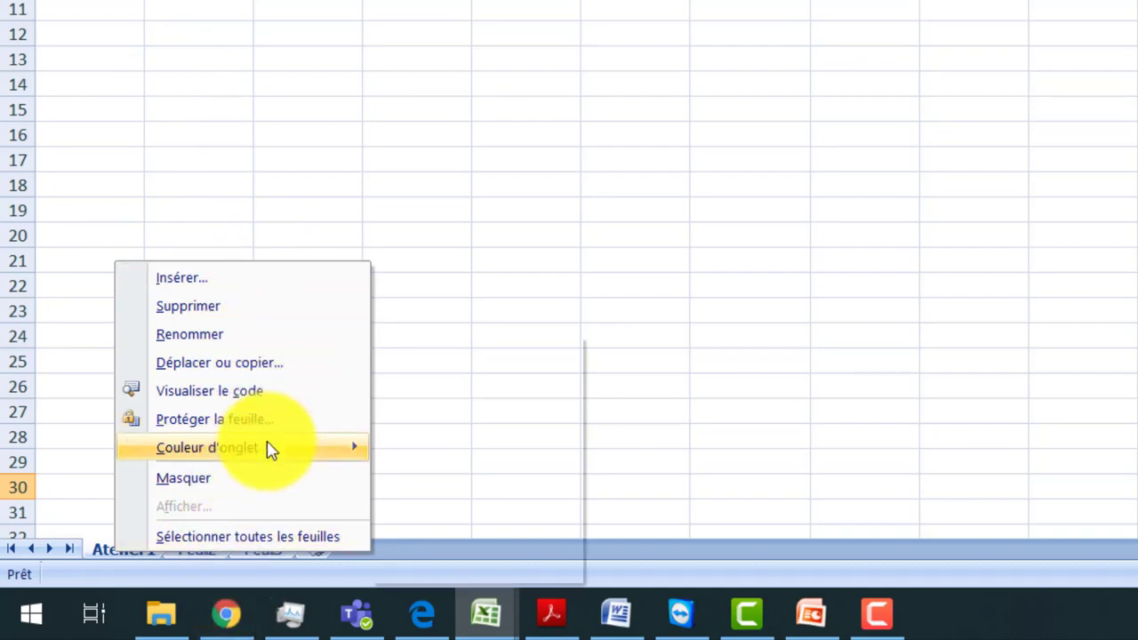
{"action": "mouse_move", "coordinate": [271, 450]}
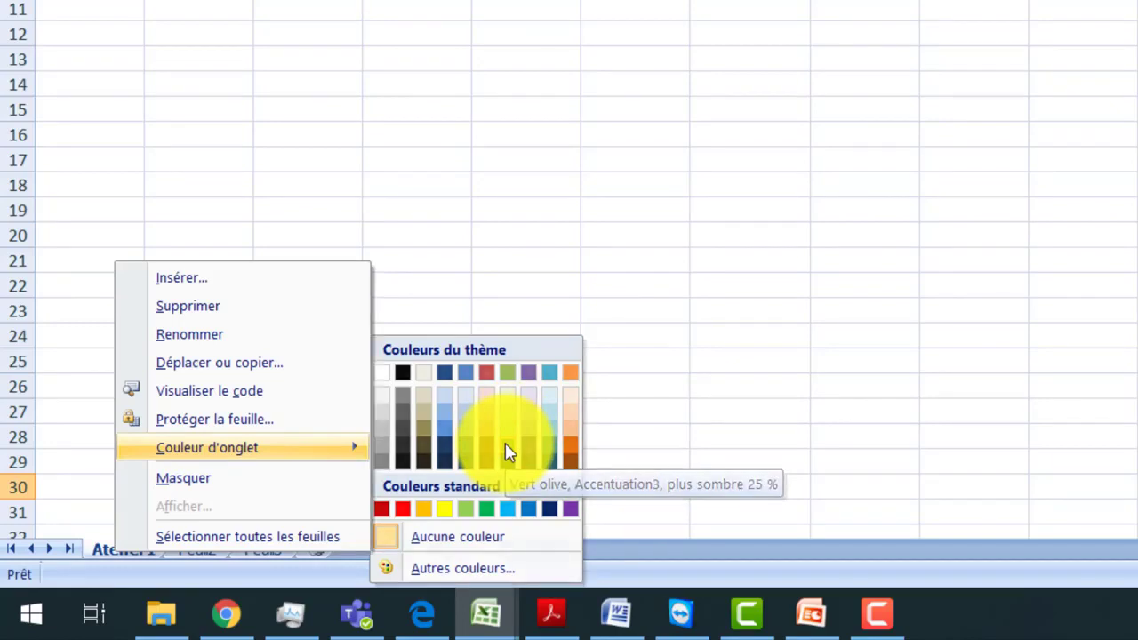
{"action": "left_click", "coordinate": [505, 444]}
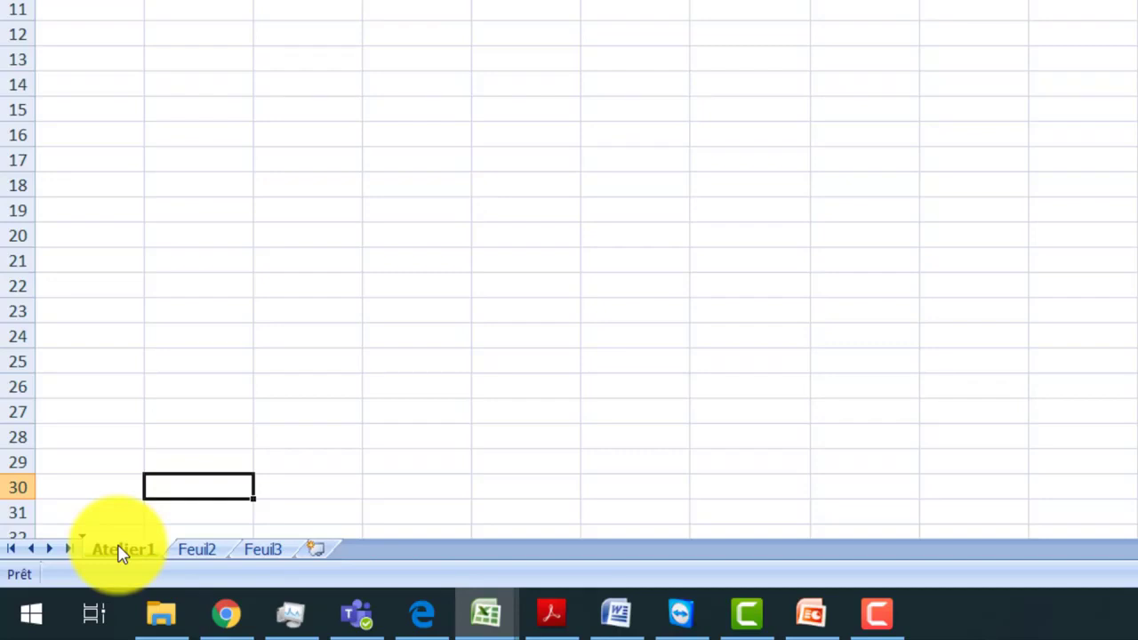
Move the Atelier1 sheet to the end of the sheet tabs, after Feuil3
{"action": "left_click_drag", "start_coordinate": [122, 552], "coordinate": [317, 550]}
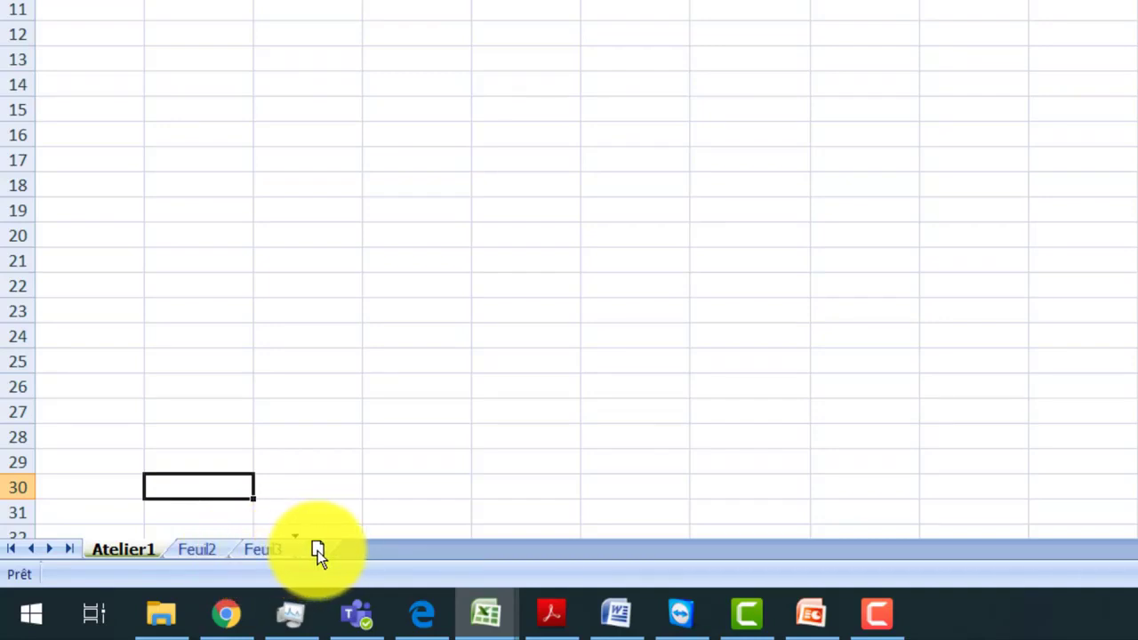
{"action": "left_click_drag", "start_coordinate": [318, 550], "coordinate": [321, 552]}
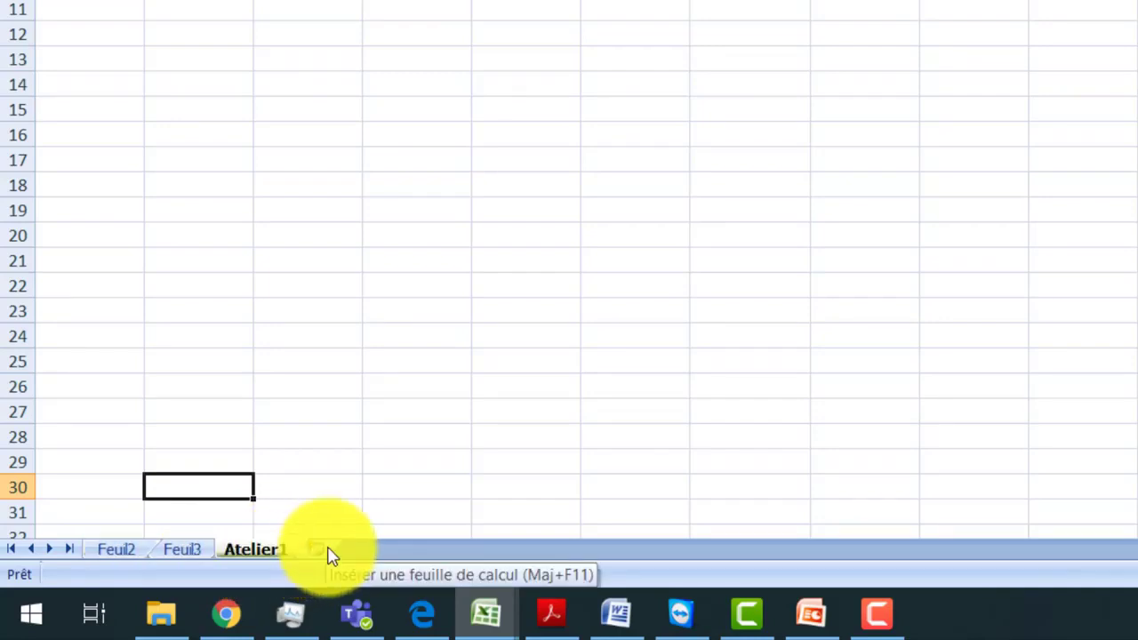
{"action": "right_click", "coordinate": [261, 551]}
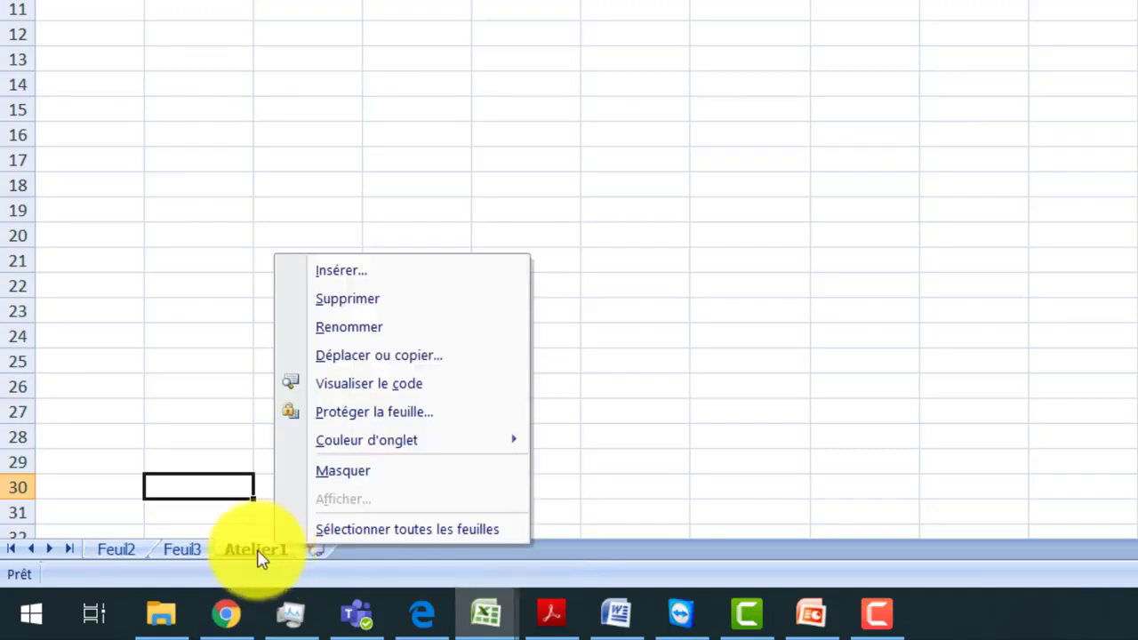
{"action": "left_click", "coordinate": [211, 358]}
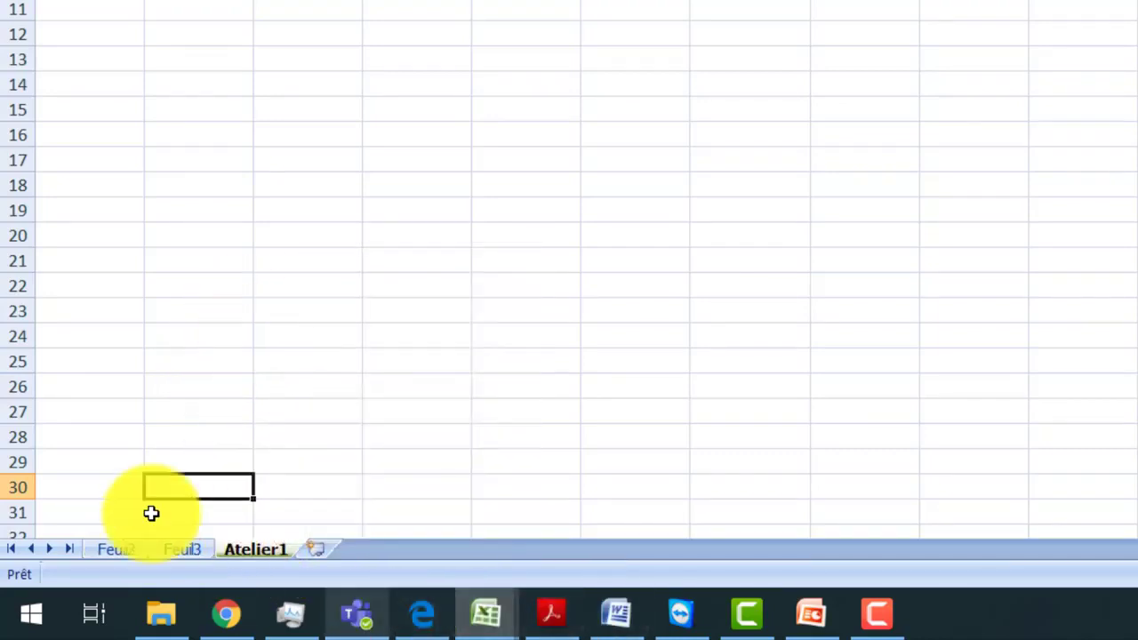
Create a copy of the Atelier1 sheet placed before Feuil3
{"action": "right_click", "coordinate": [259, 551]}
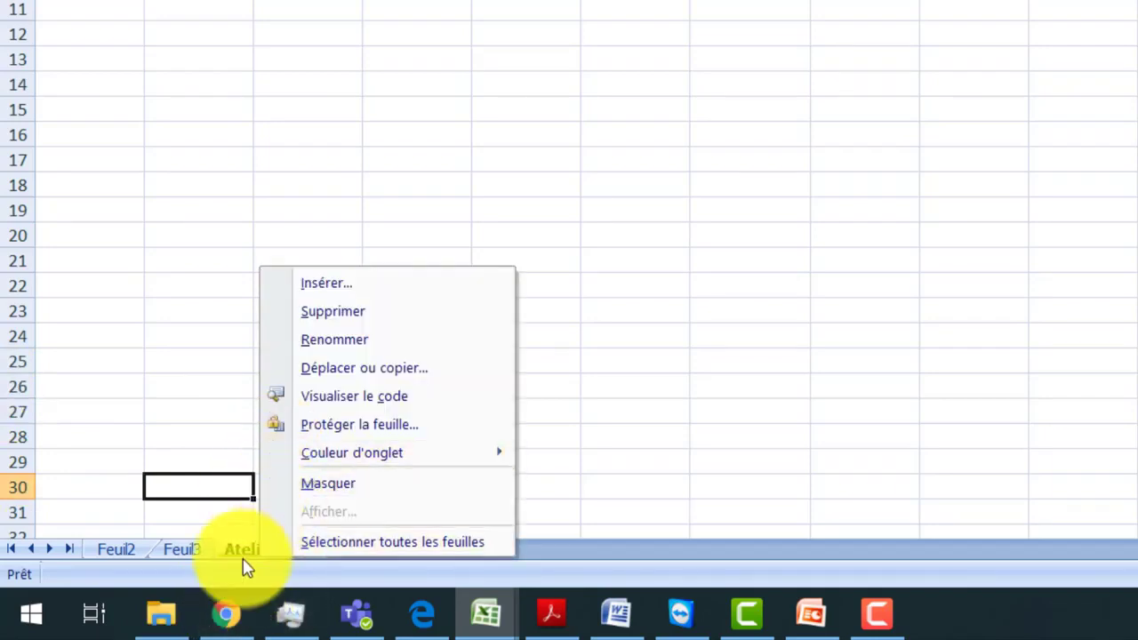
{"action": "mouse_move", "coordinate": [298, 466]}
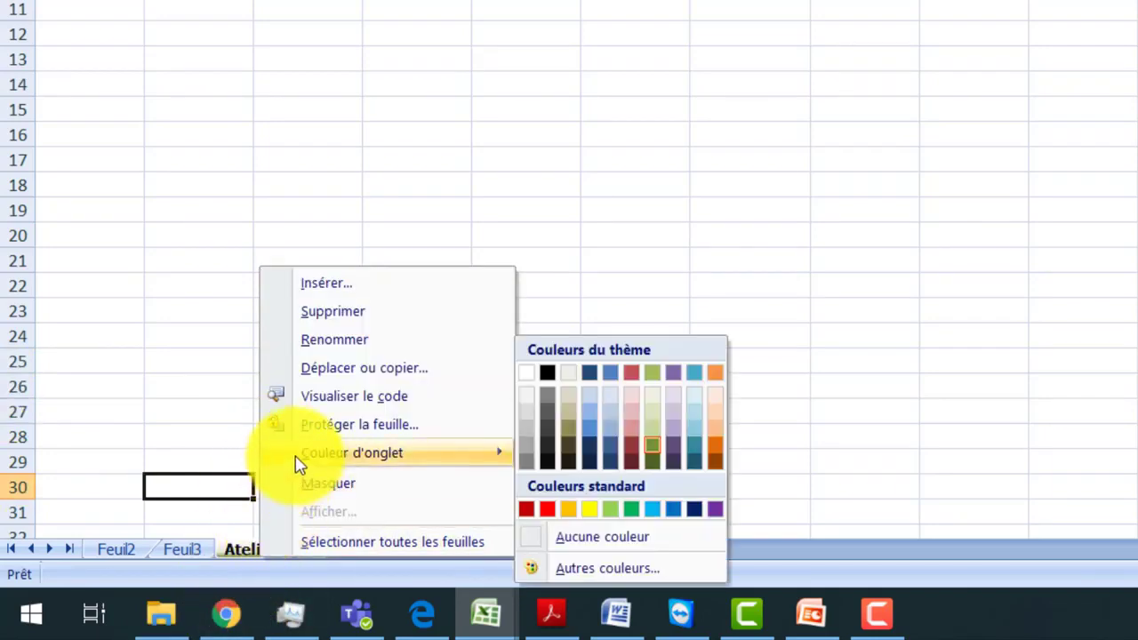
{"action": "left_click", "coordinate": [362, 378]}
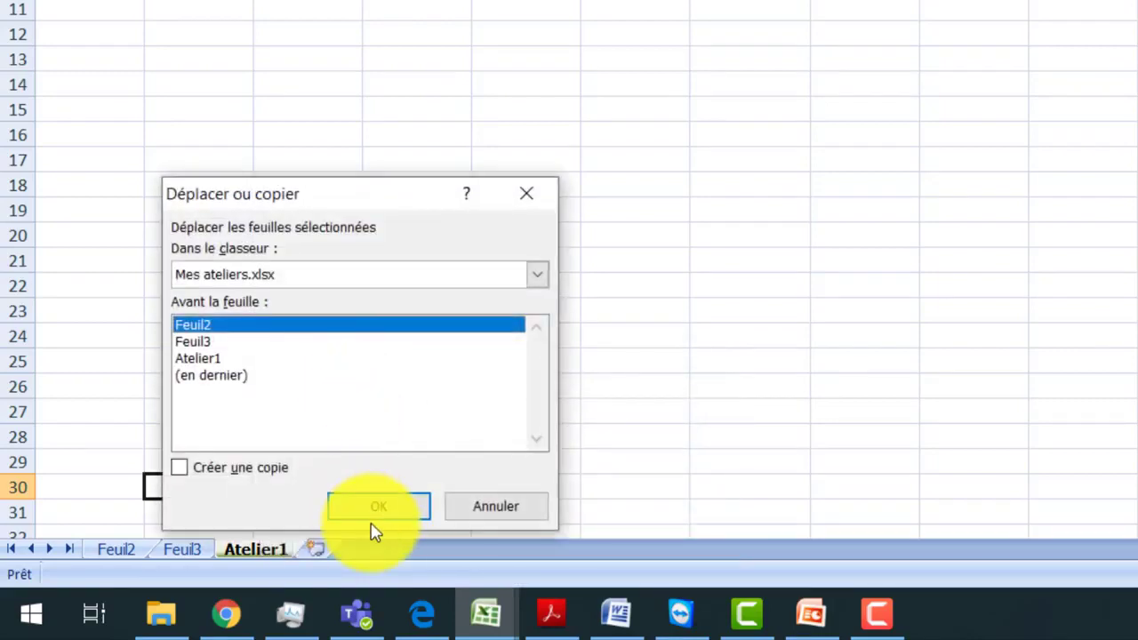
{"action": "left_click", "coordinate": [206, 360]}
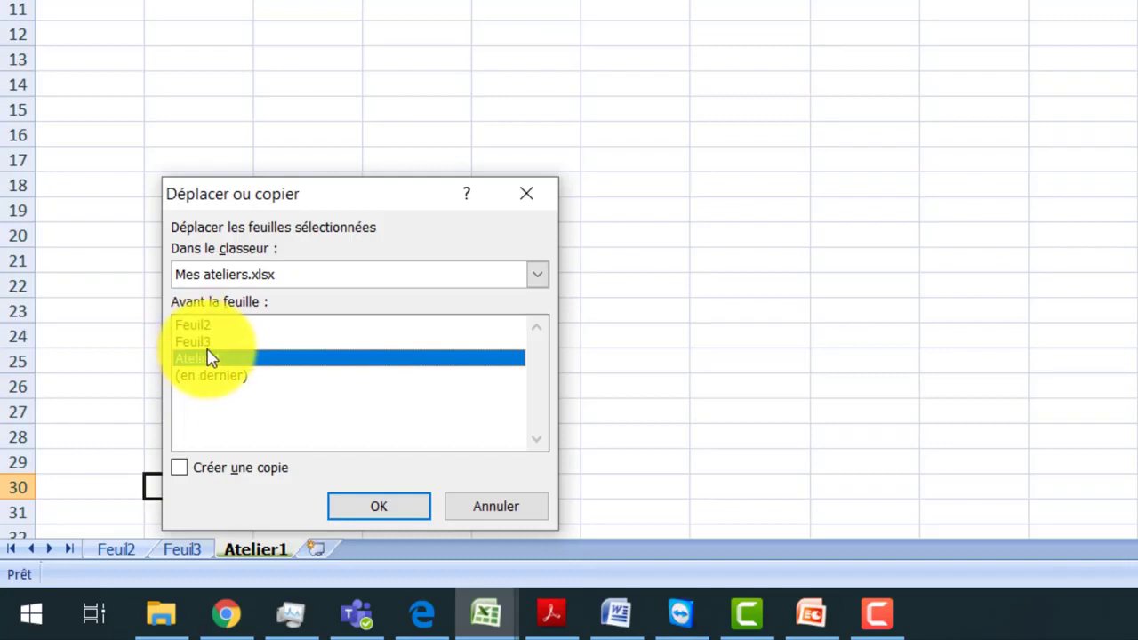
{"action": "left_click", "coordinate": [206, 345]}
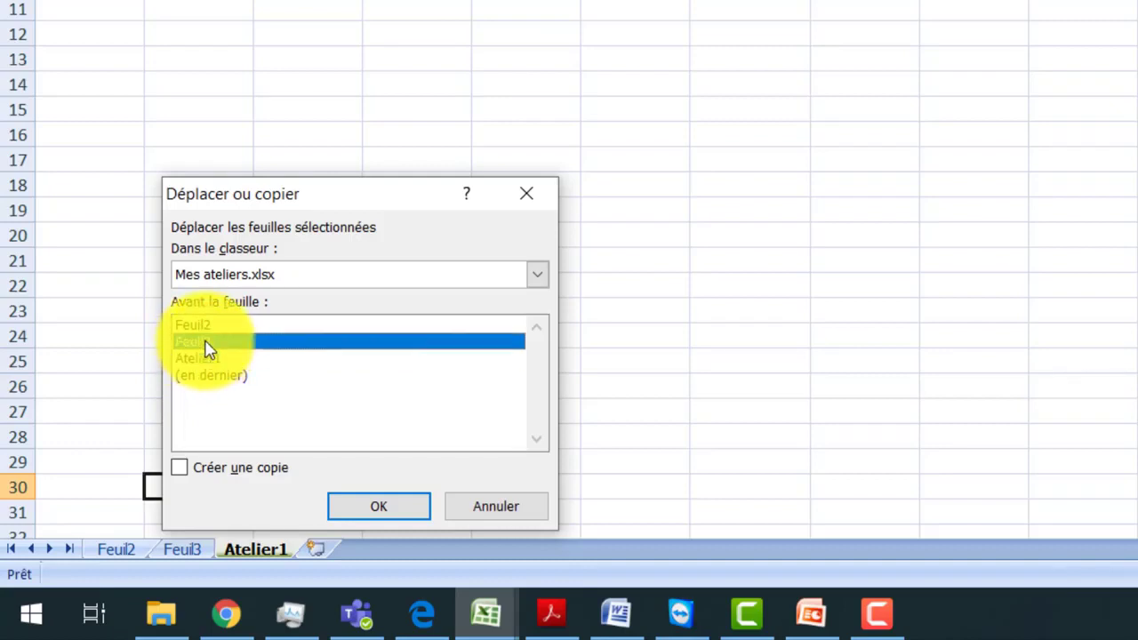
{"action": "left_click", "coordinate": [181, 469]}
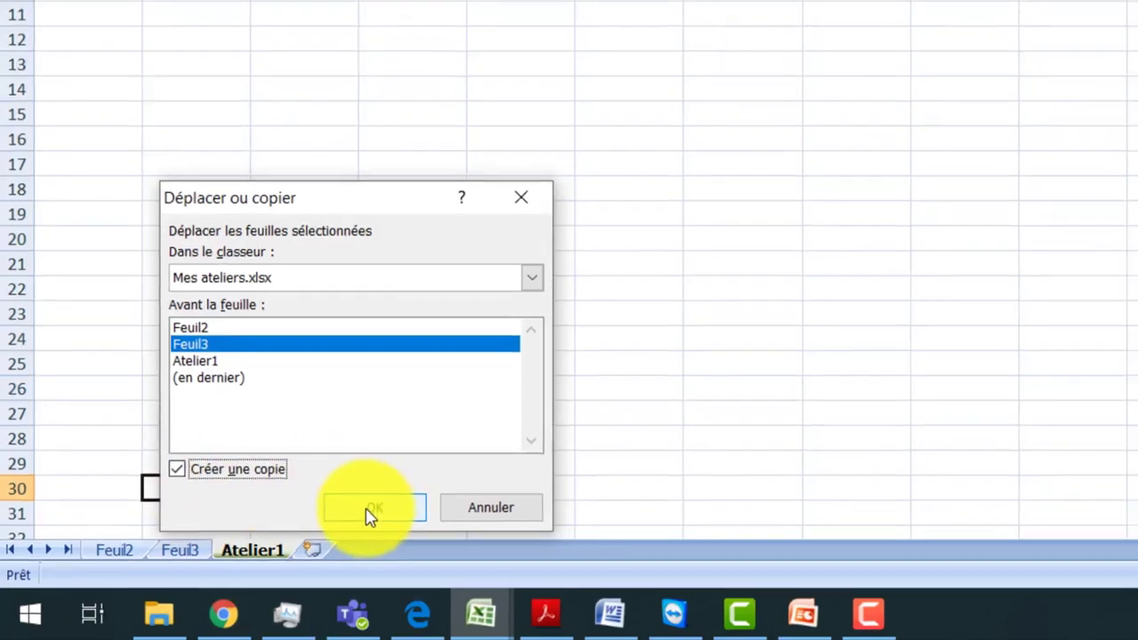
{"action": "left_click", "coordinate": [375, 505]}
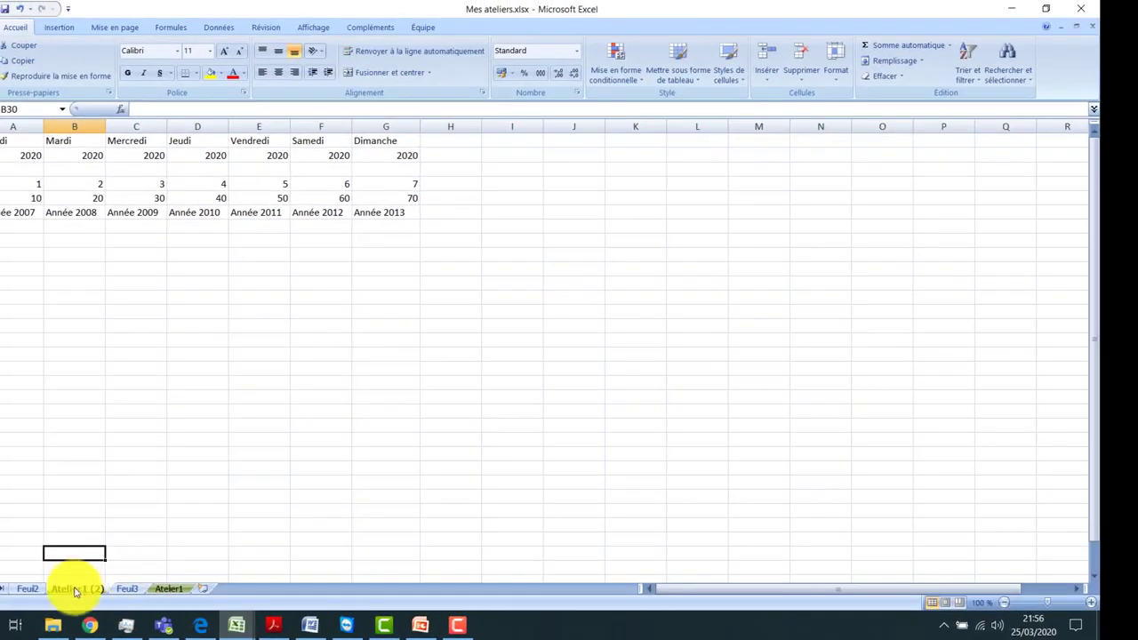
Delete the copied sheet Atelier1 (2)
{"action": "left_click", "coordinate": [76, 591]}
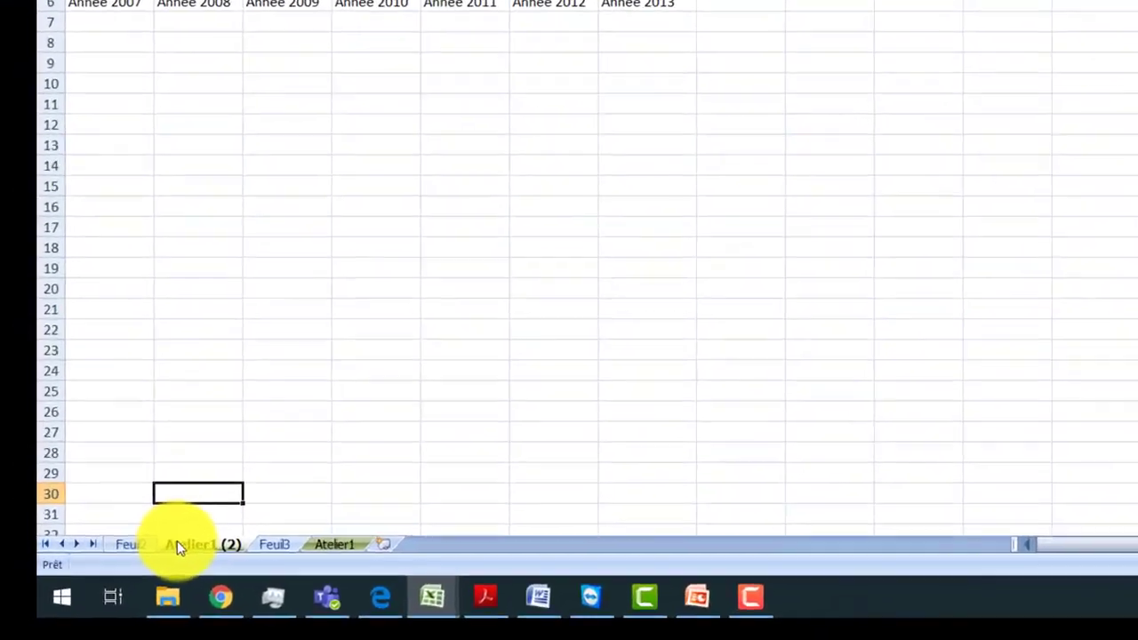
{"action": "right_click", "coordinate": [77, 589]}
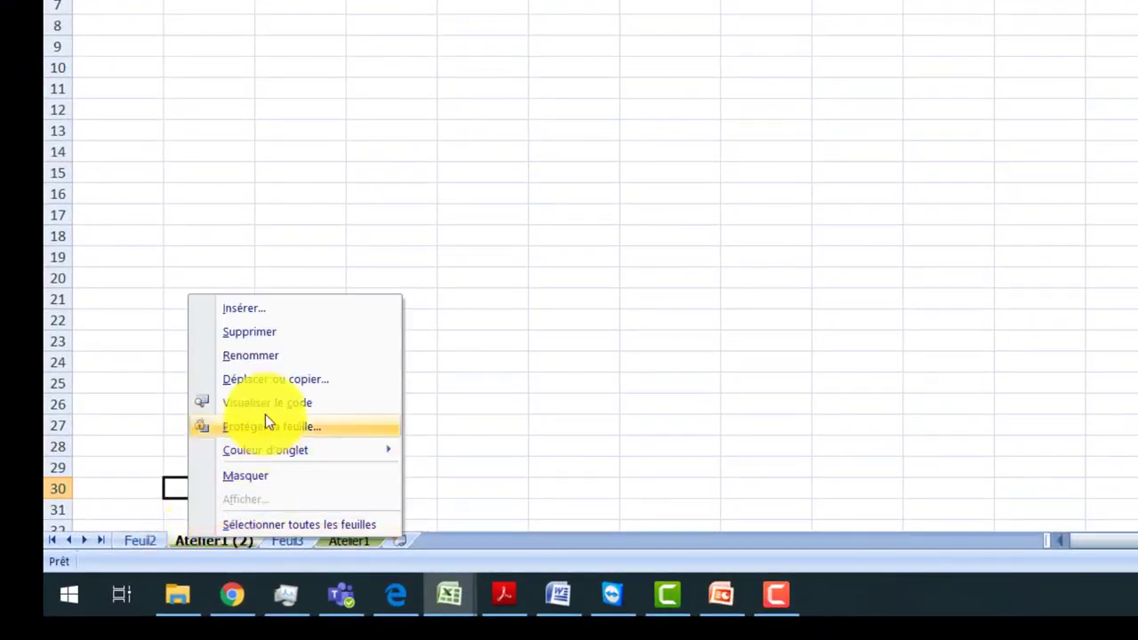
{"action": "left_click", "coordinate": [272, 332]}
{"action": "left_click", "coordinate": [845, 183]}
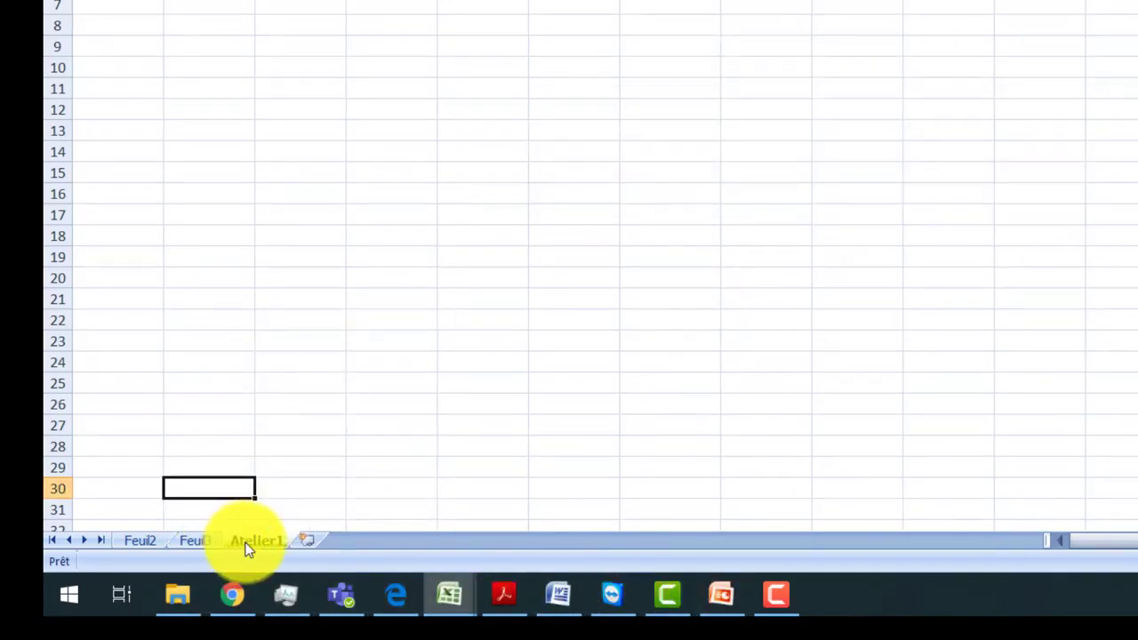
Insert a new blank worksheet before the Atelier1 sheet
{"action": "right_click", "coordinate": [248, 548]}
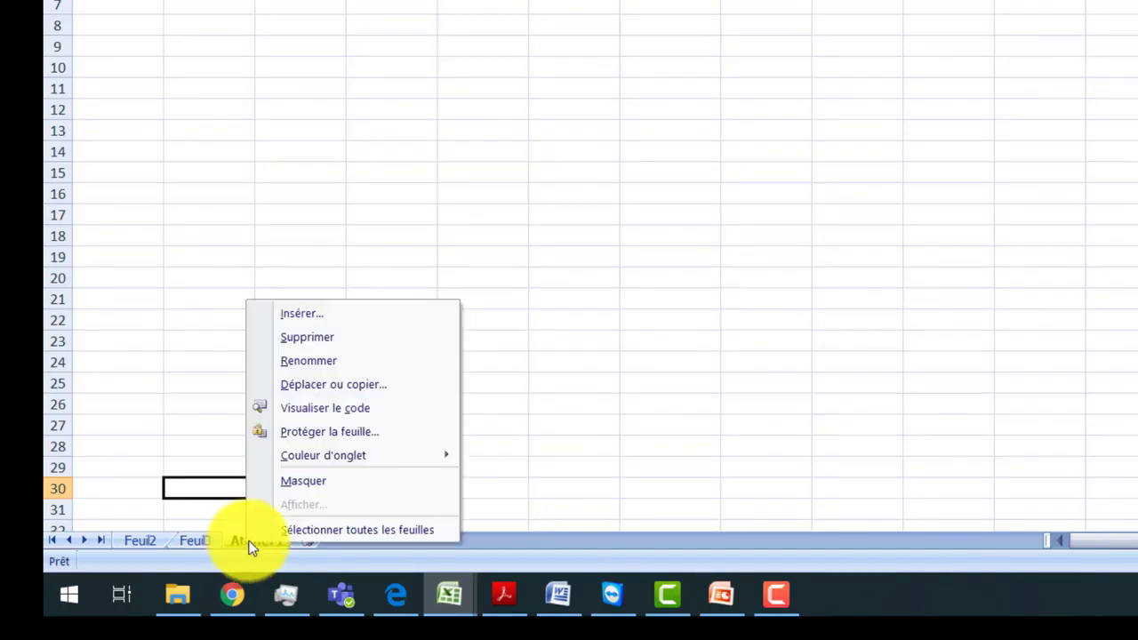
{"action": "left_click", "coordinate": [350, 314]}
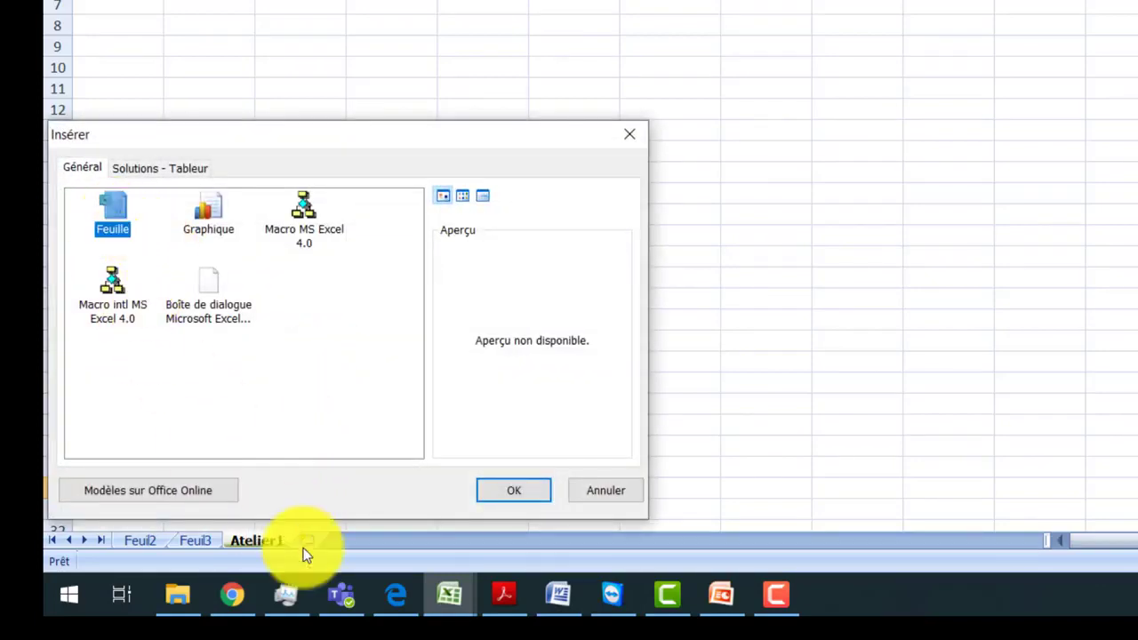
{"action": "left_click", "coordinate": [489, 497]}
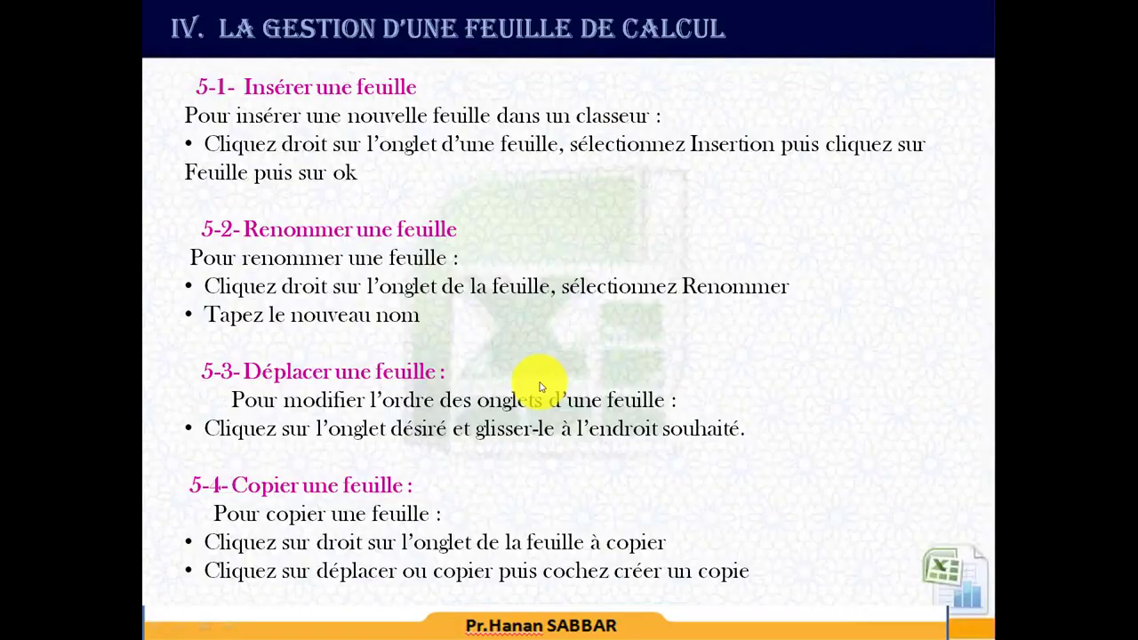
{"action": "left_click", "coordinate": [540, 388]}
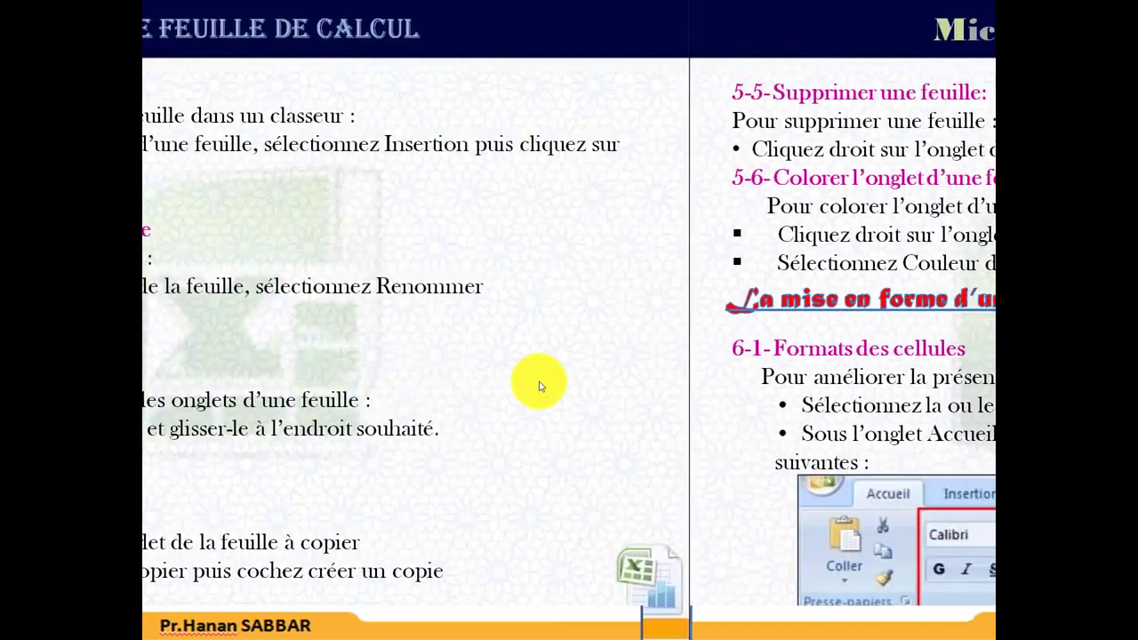
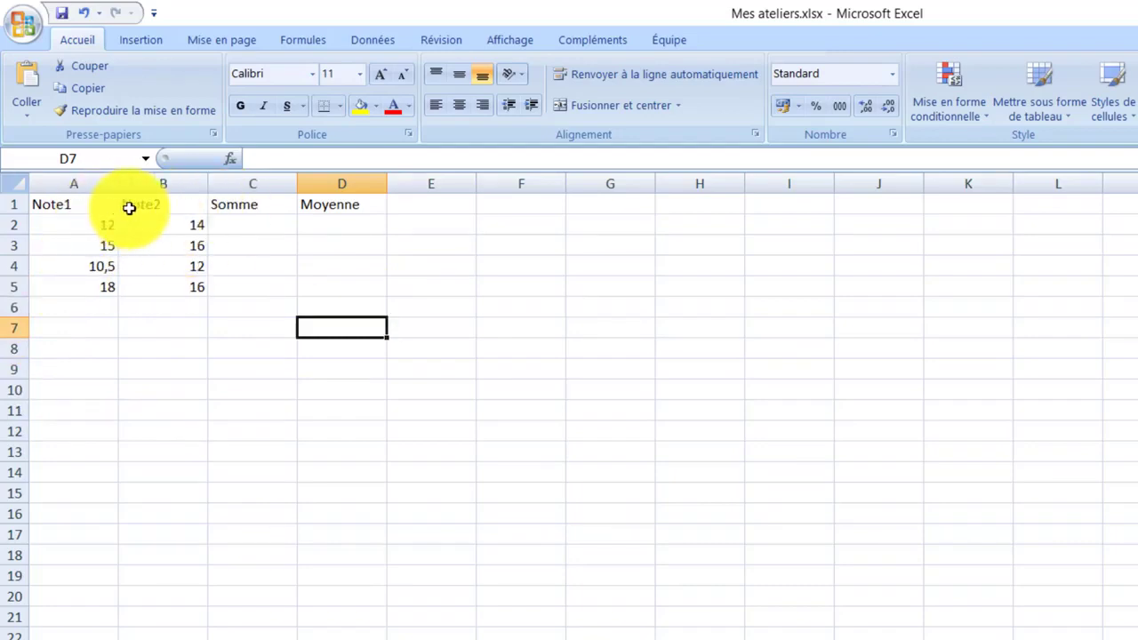
{"action": "key", "text": "Down"}
{"action": "key", "text": "Down"}
{"action": "key", "text": "Down"}
{"action": "key", "text": "Down"}
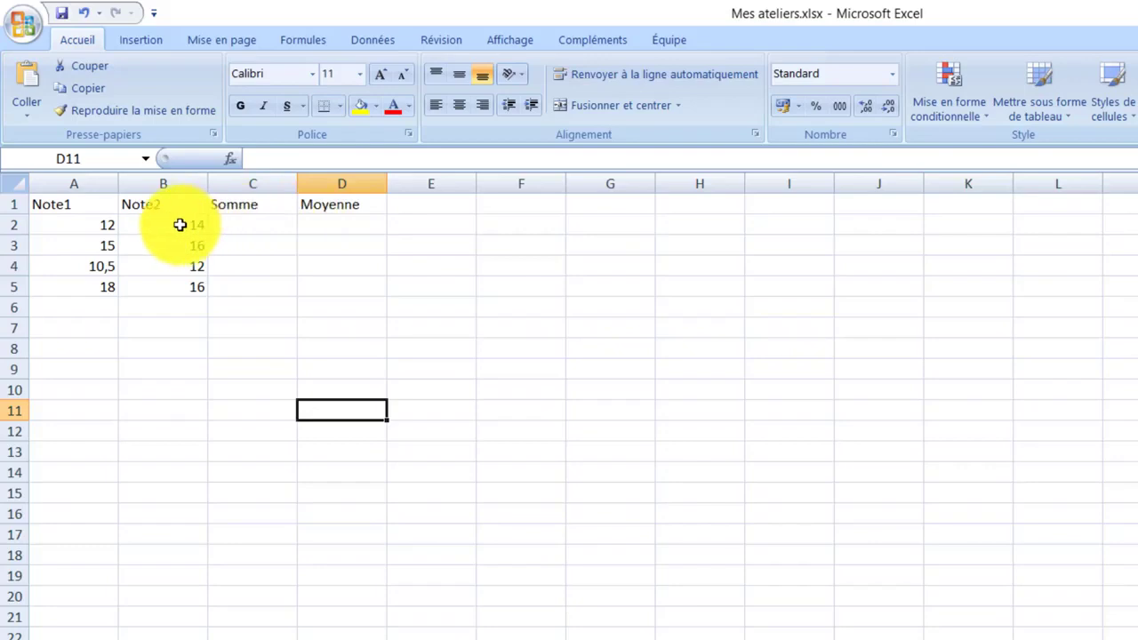
Enter the formula =A2+B2 in cell C2 under Somme
{"action": "left_click", "coordinate": [244, 226]}
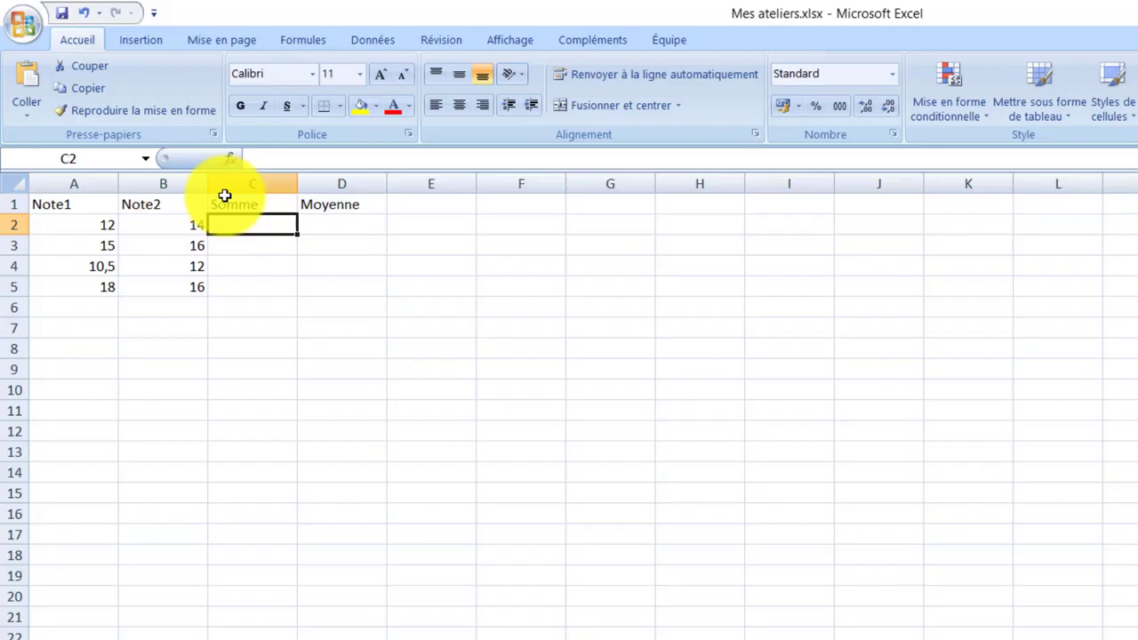
{"action": "type", "text": "="}
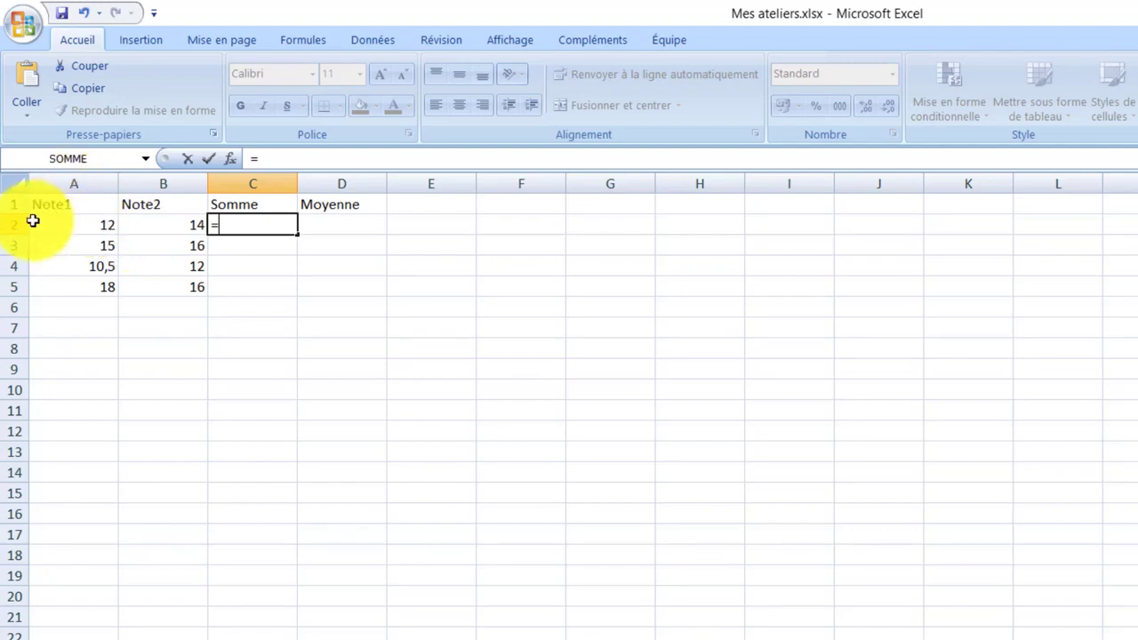
{"action": "left_click", "coordinate": [81, 226]}
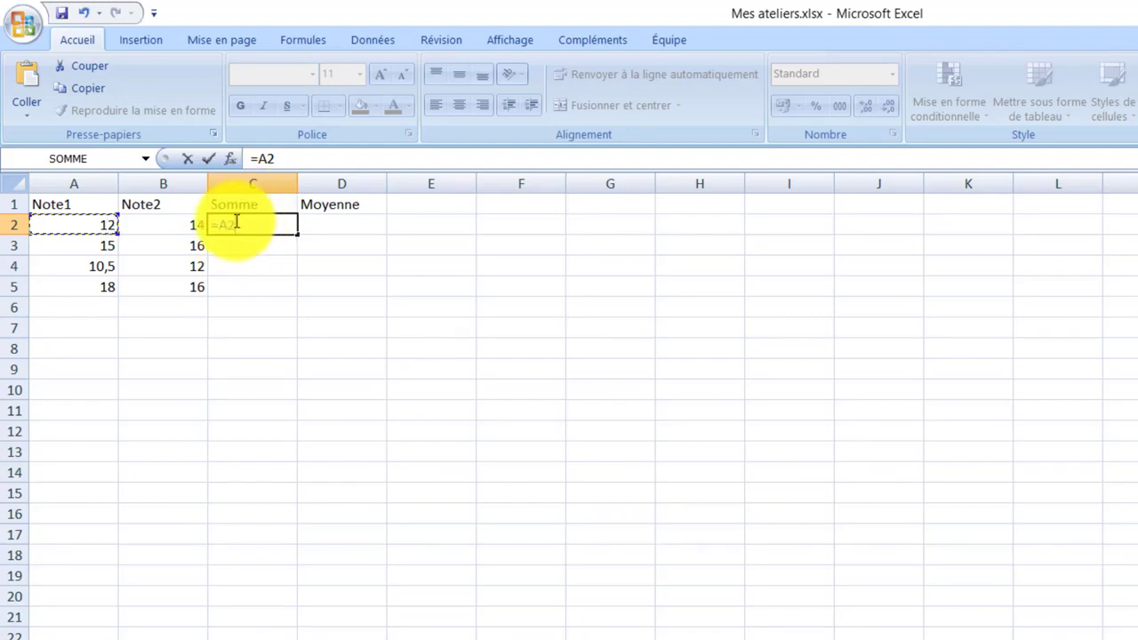
{"action": "type", "text": "+"}
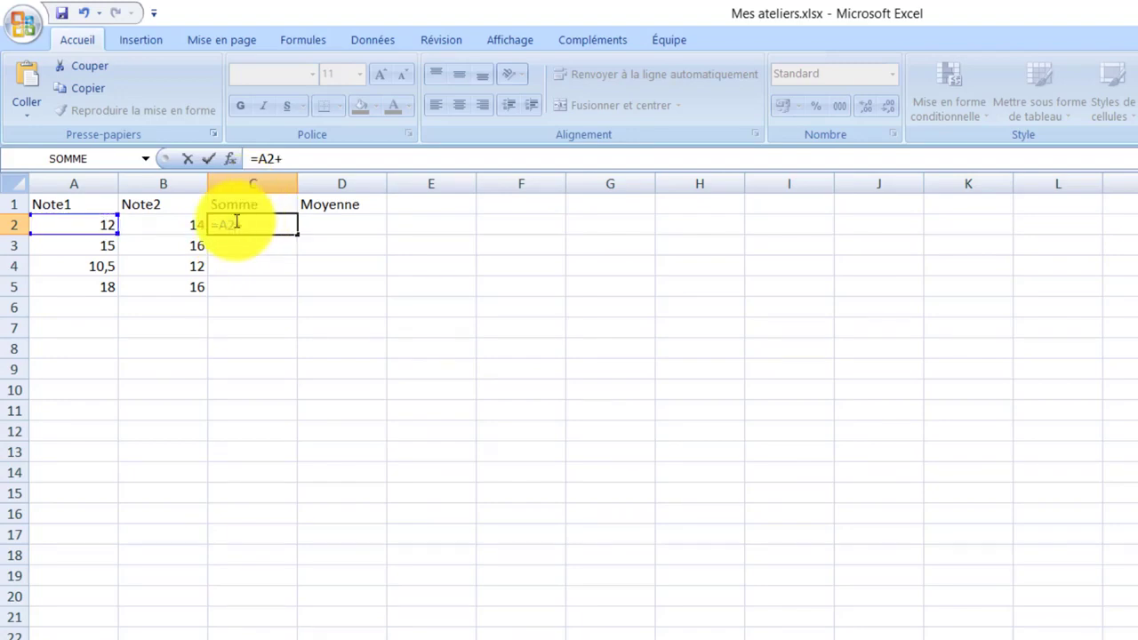
{"action": "left_click", "coordinate": [166, 222]}
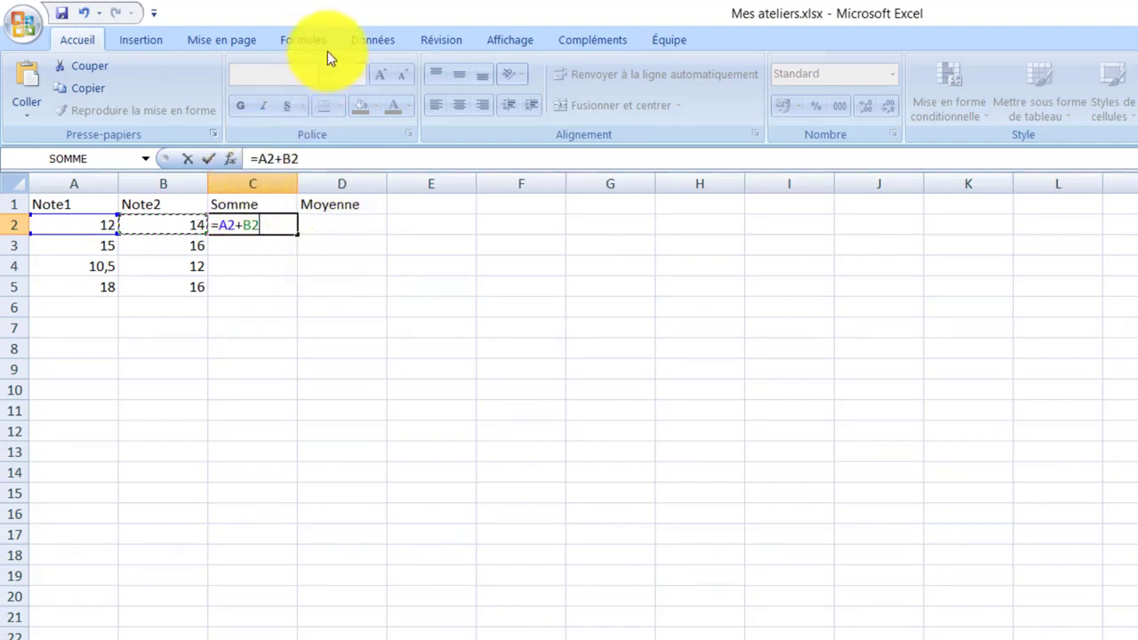
{"action": "key", "text": "Return"}
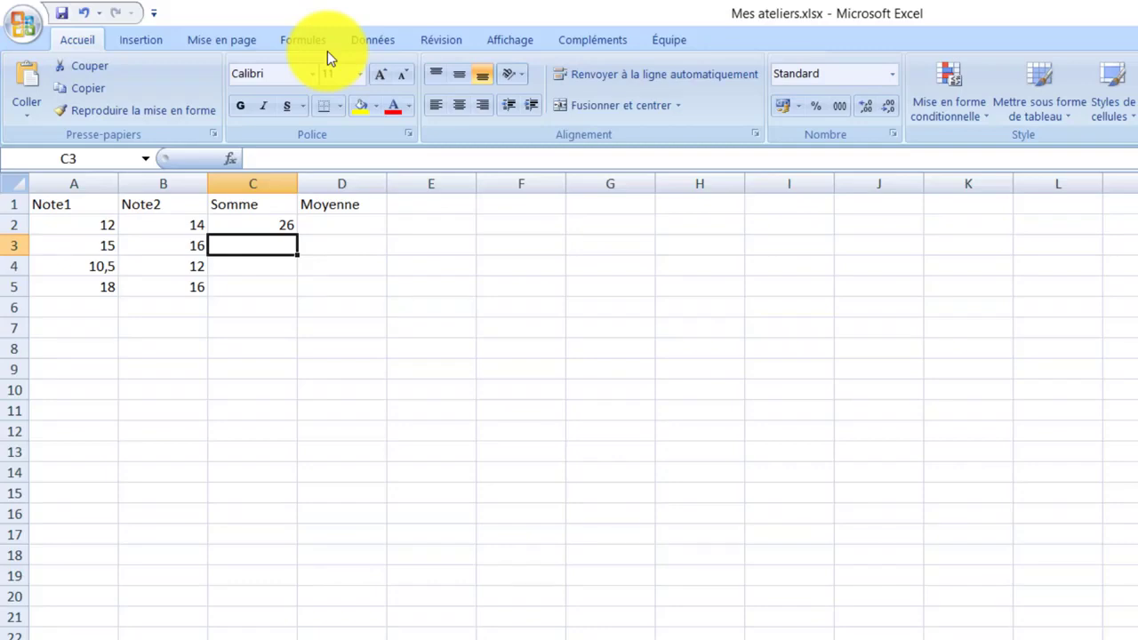
Fill the C2 sum formula down through C5
{"action": "left_click", "coordinate": [277, 223]}
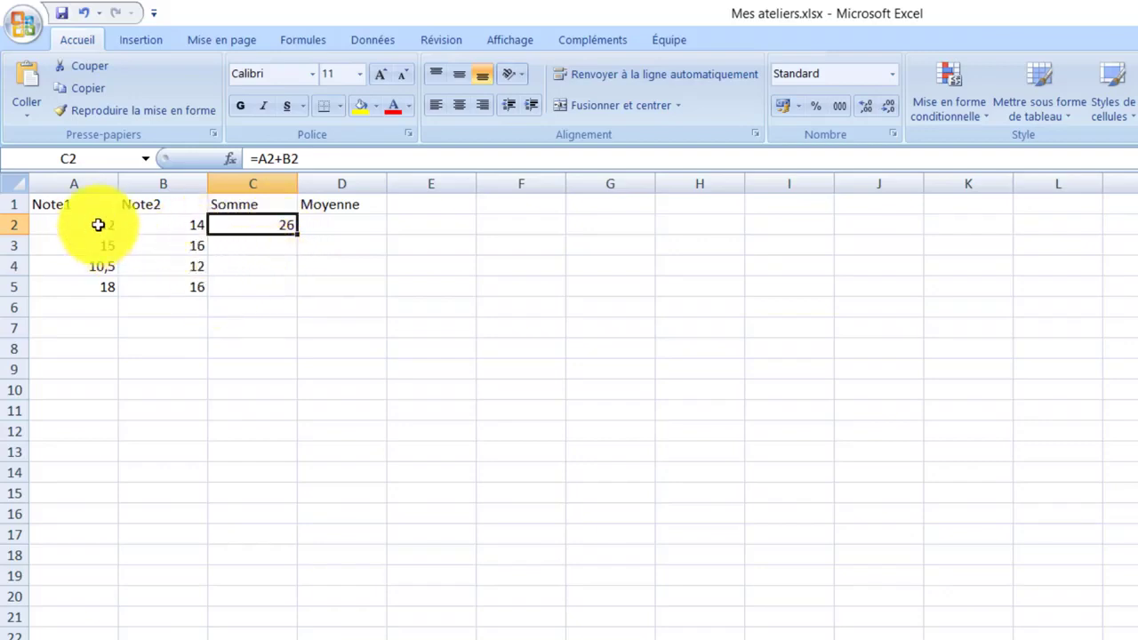
{"action": "left_click", "coordinate": [229, 242]}
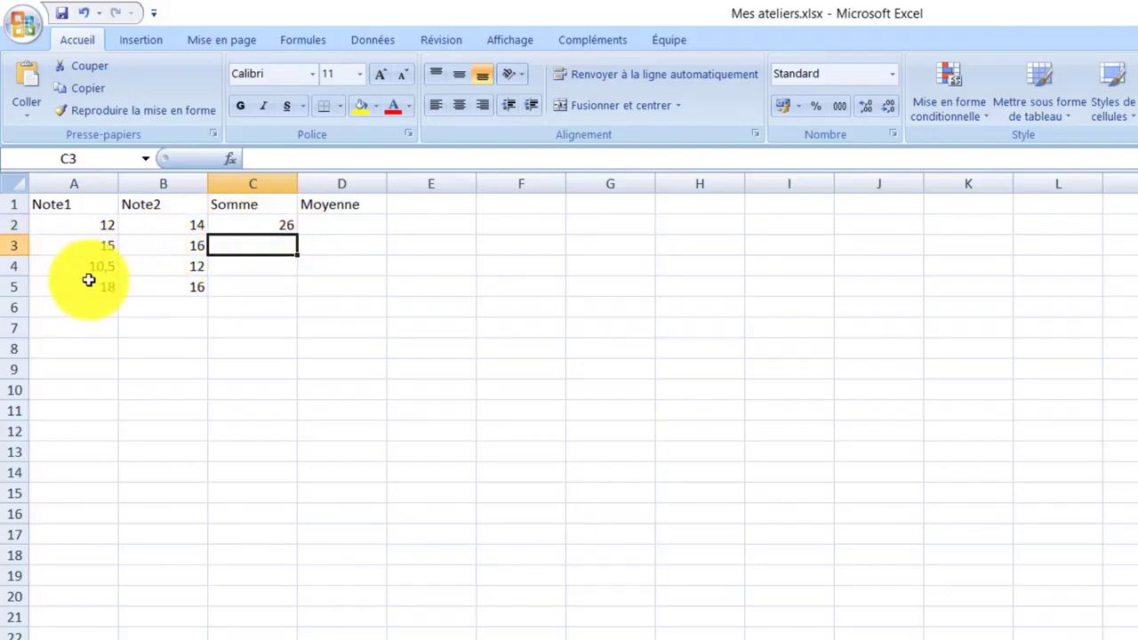
{"action": "left_click", "coordinate": [243, 218]}
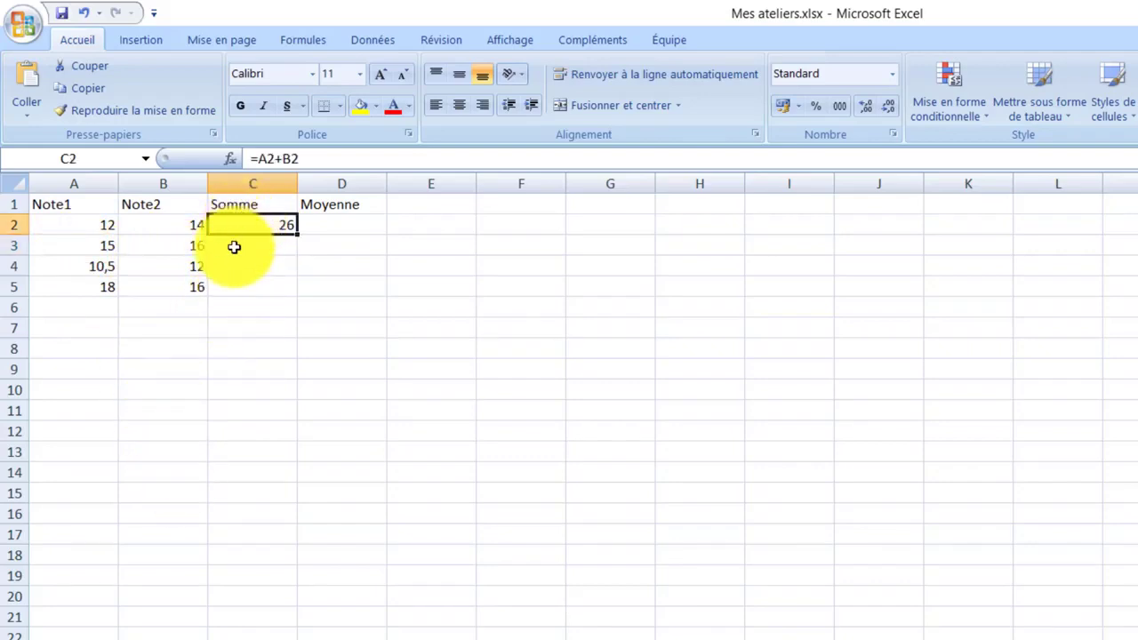
{"action": "left_click", "coordinate": [234, 246]}
{"action": "left_click", "coordinate": [235, 225]}
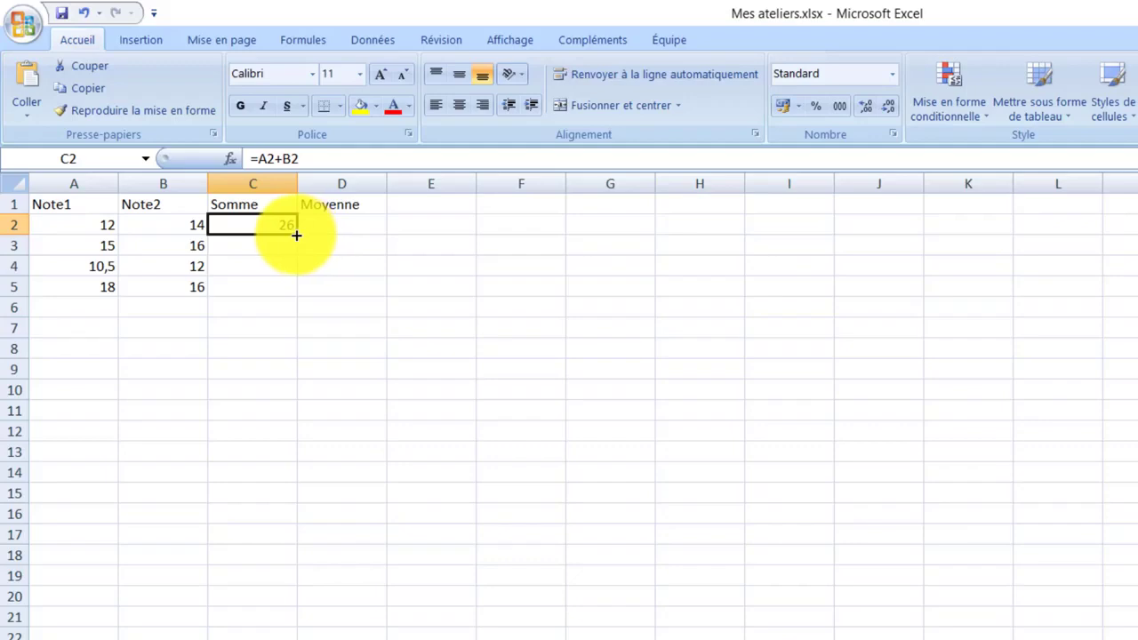
{"action": "left_click_drag", "start_coordinate": [296, 235], "coordinate": [297, 292]}
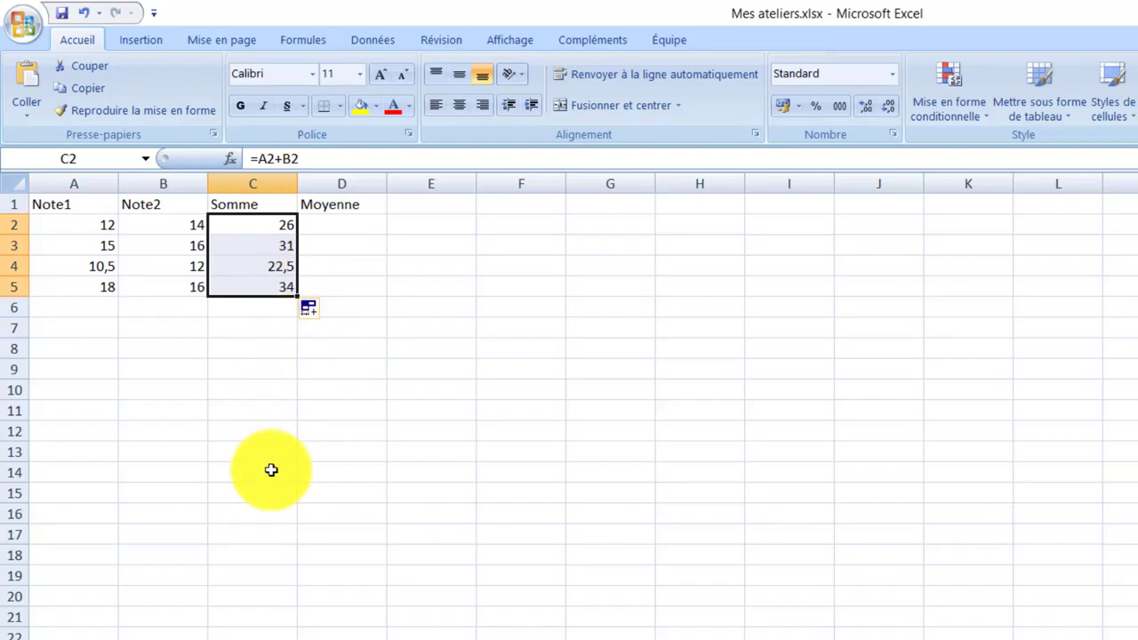
Enter the formula =C2/2 in D2 under Moyenne and fill it down through D5
{"action": "left_click", "coordinate": [372, 224]}
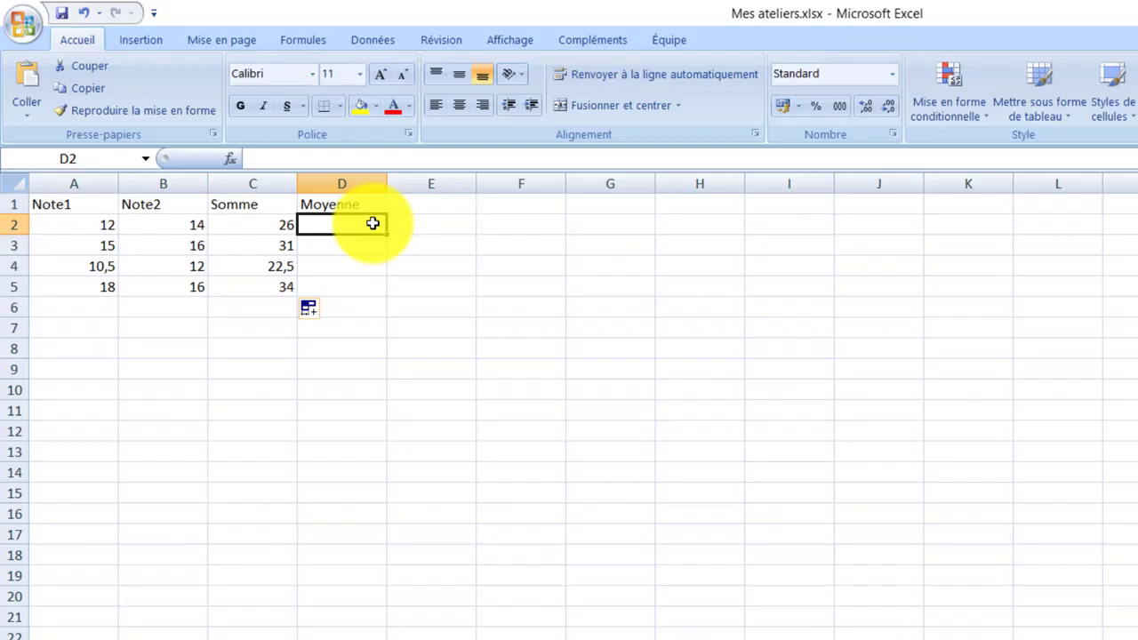
{"action": "type", "text": "="}
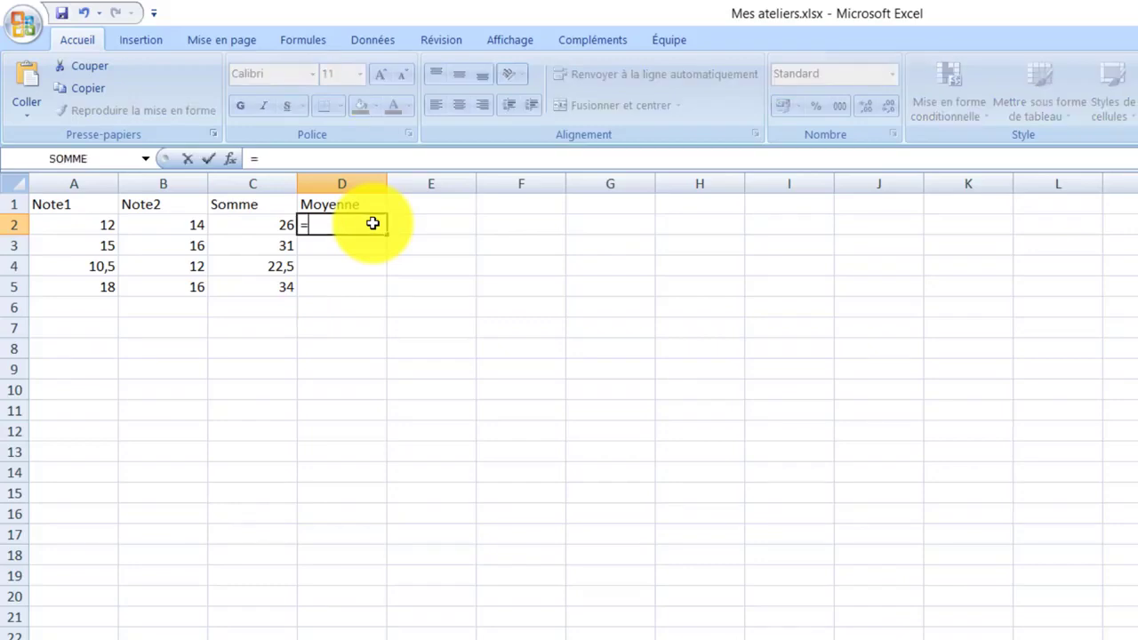
{"action": "left_click", "coordinate": [258, 223]}
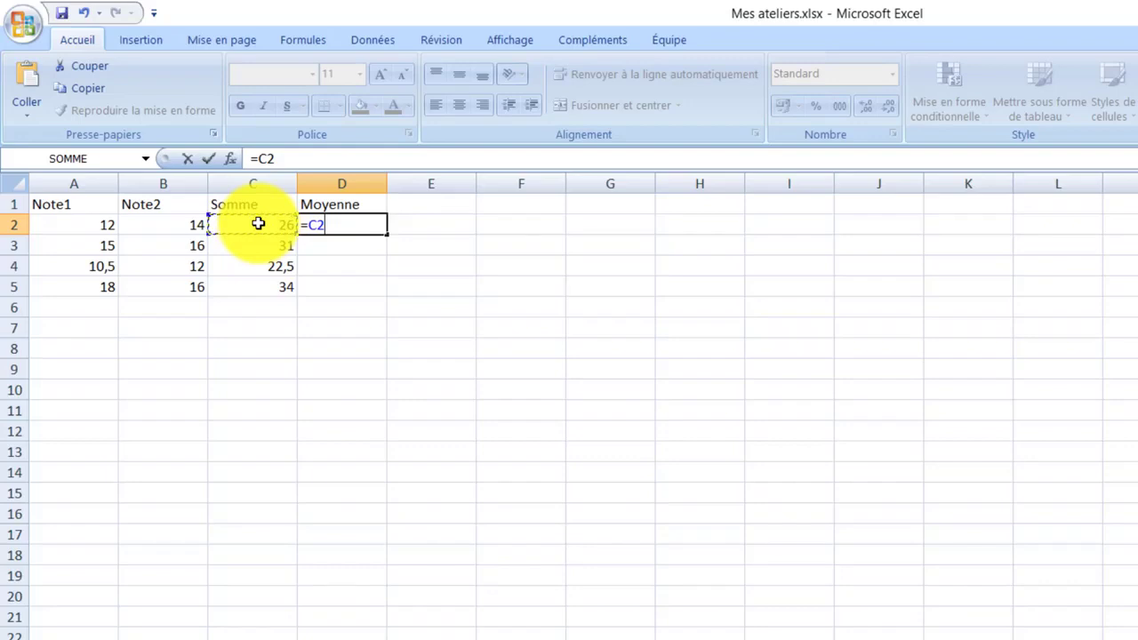
{"action": "type", "text": "/2"}
{"action": "key", "text": "Return"}
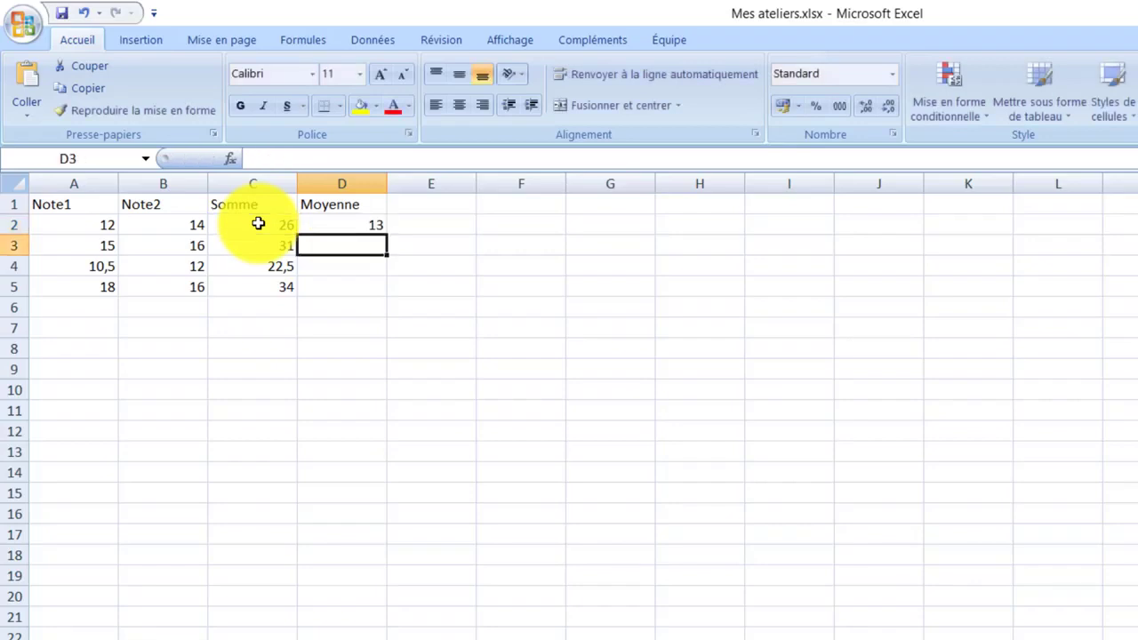
{"action": "left_click", "coordinate": [372, 223]}
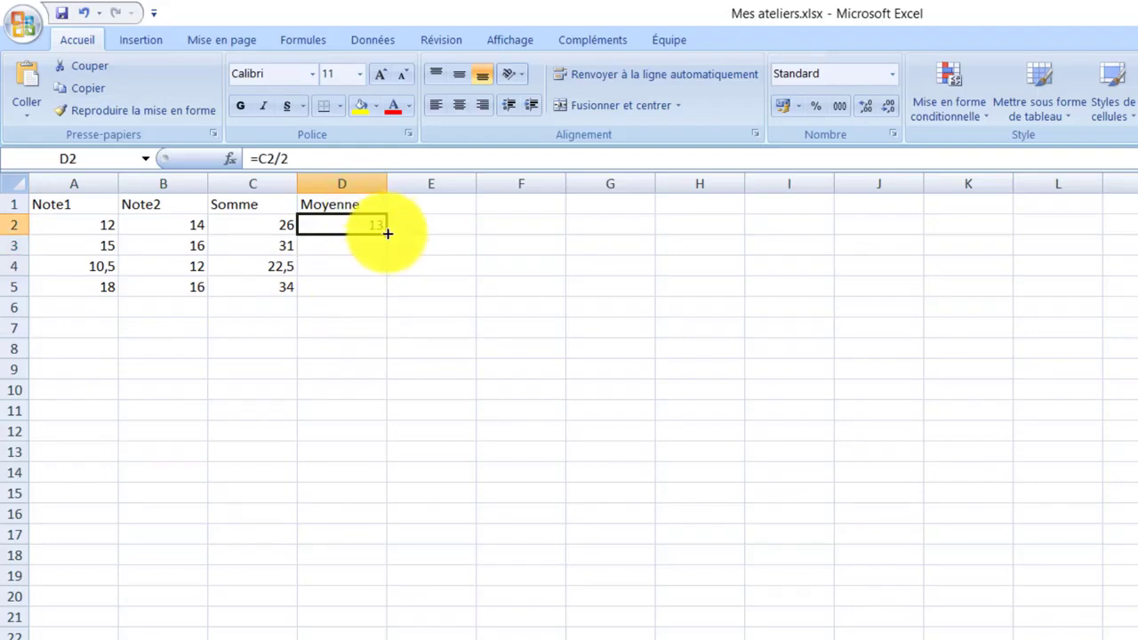
{"action": "left_click_drag", "start_coordinate": [388, 234], "coordinate": [378, 297]}
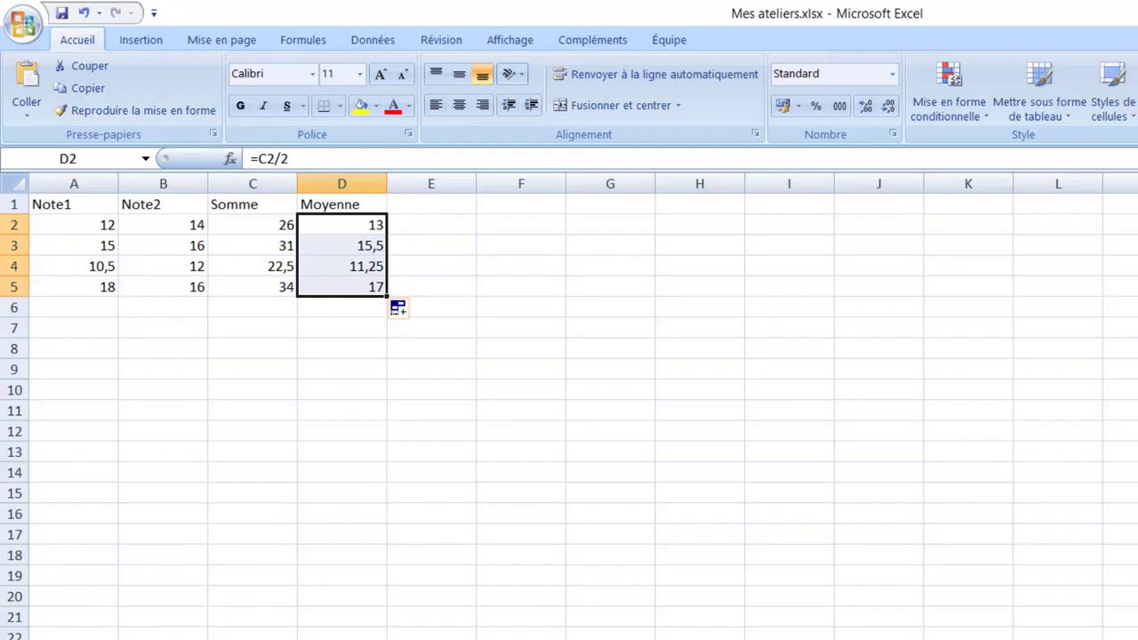
Set the font of the table A1:D5 to Bookman Old Style
{"action": "left_click", "coordinate": [79, 246]}
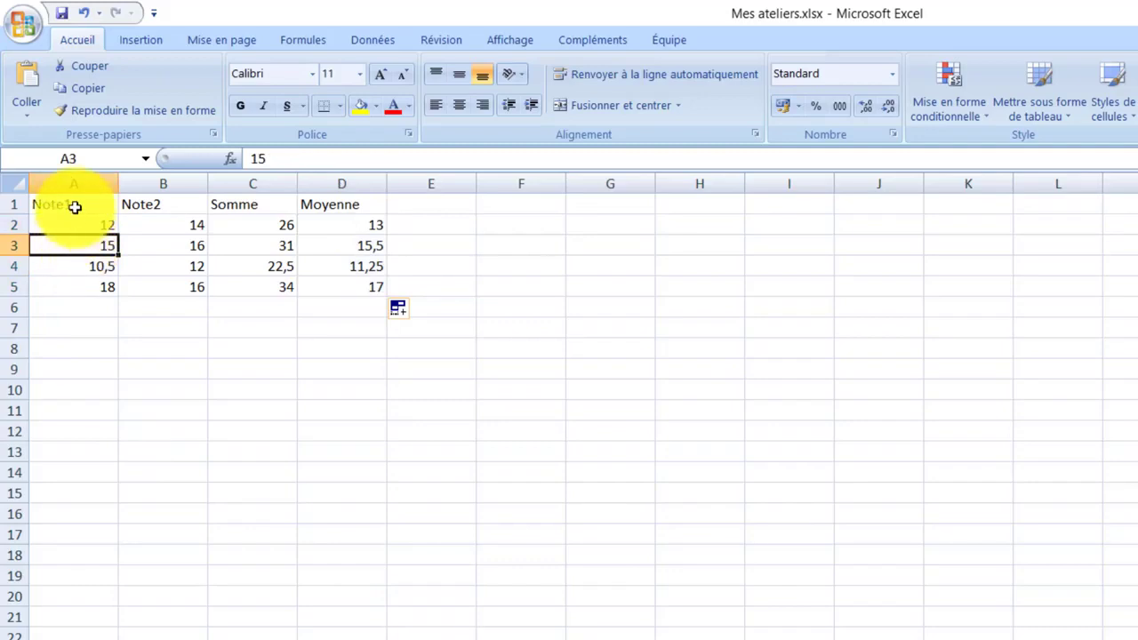
{"action": "left_click_drag", "start_coordinate": [75, 206], "coordinate": [377, 285]}
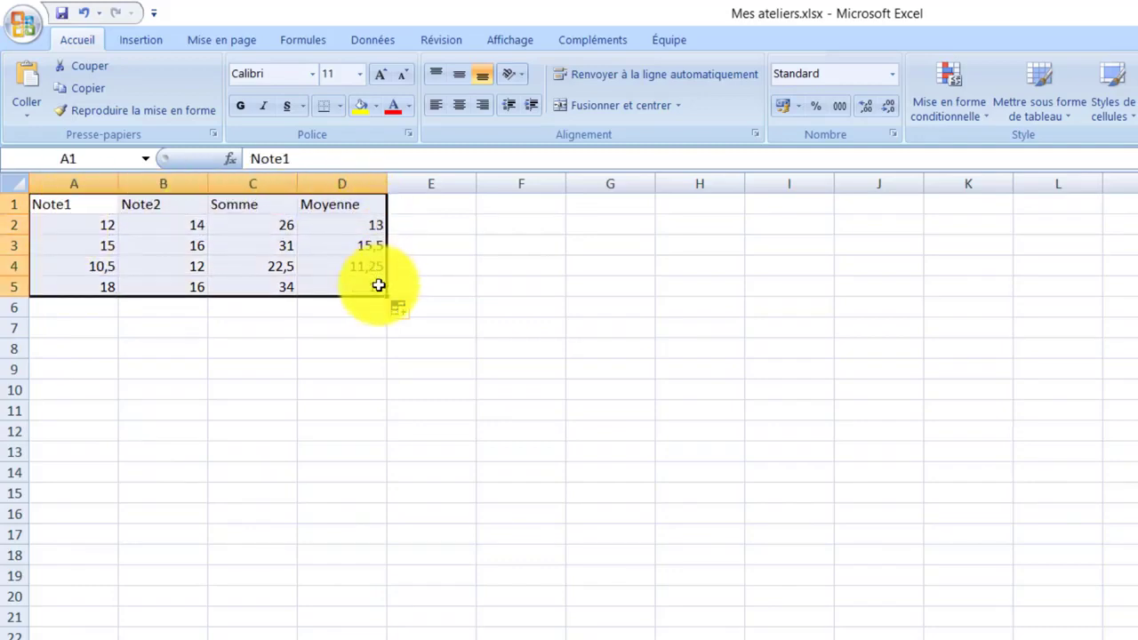
{"action": "left_click", "coordinate": [312, 77]}
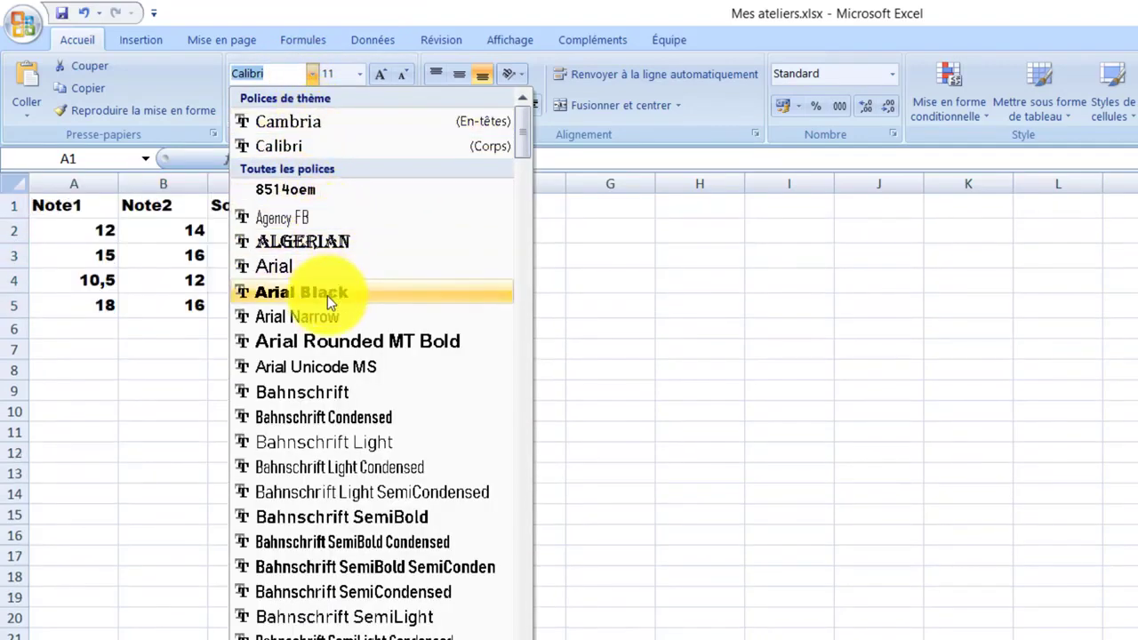
{"action": "scroll", "coordinate": [373, 418], "scroll_direction": "down", "scroll_amount": 5}
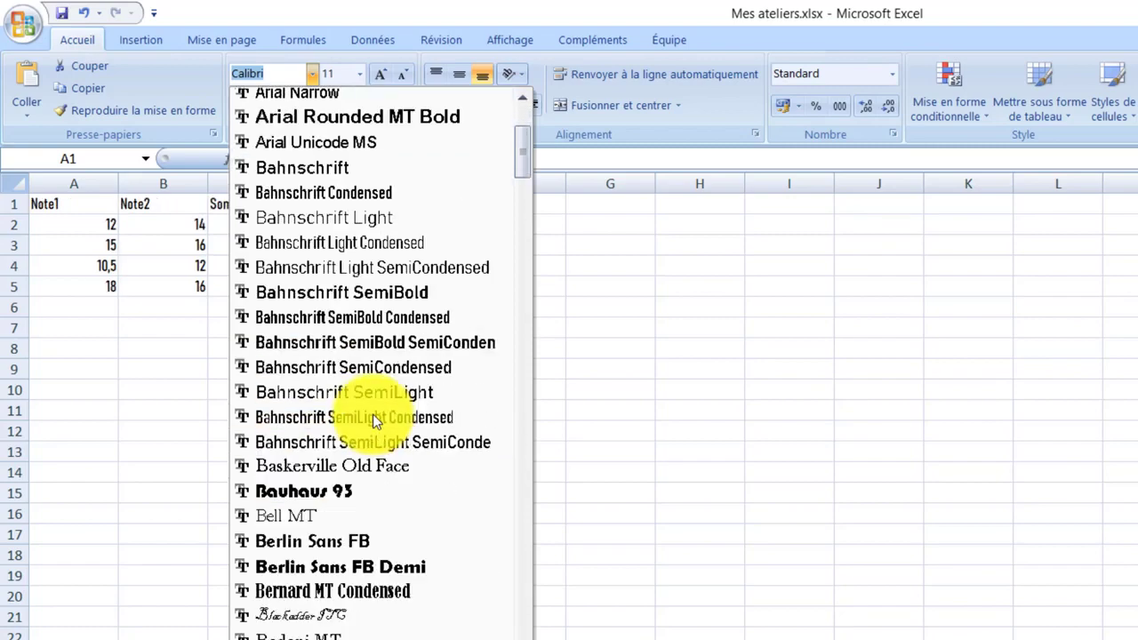
{"action": "scroll", "coordinate": [373, 418], "scroll_direction": "down", "scroll_amount": 3}
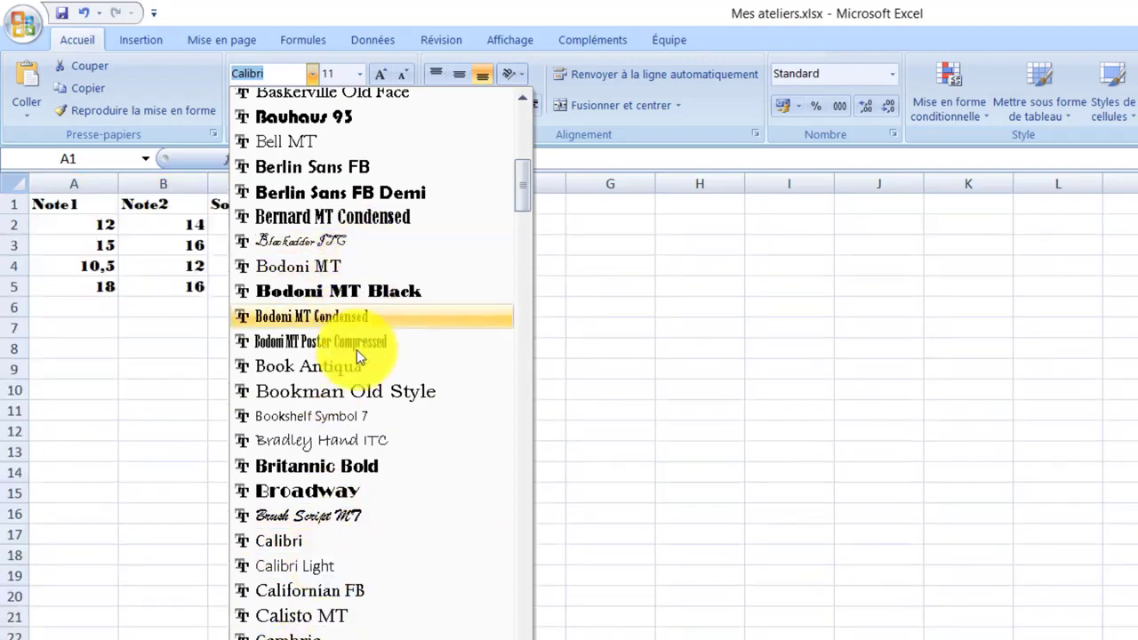
{"action": "left_click", "coordinate": [368, 393]}
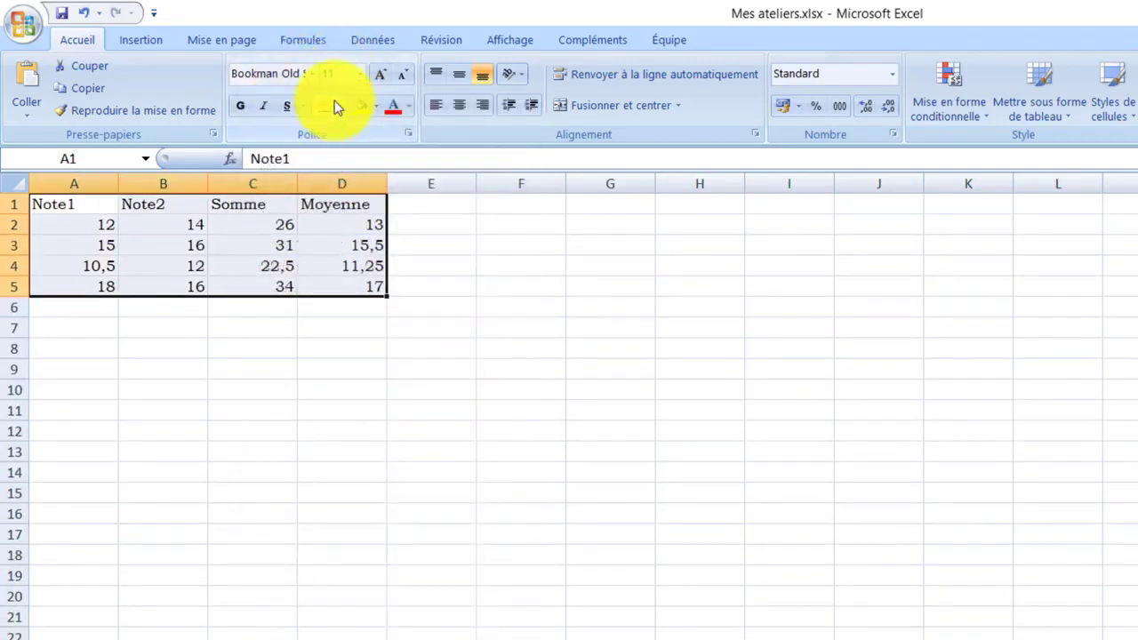
Make the table bold and apply all borders to it
{"action": "left_click", "coordinate": [240, 107]}
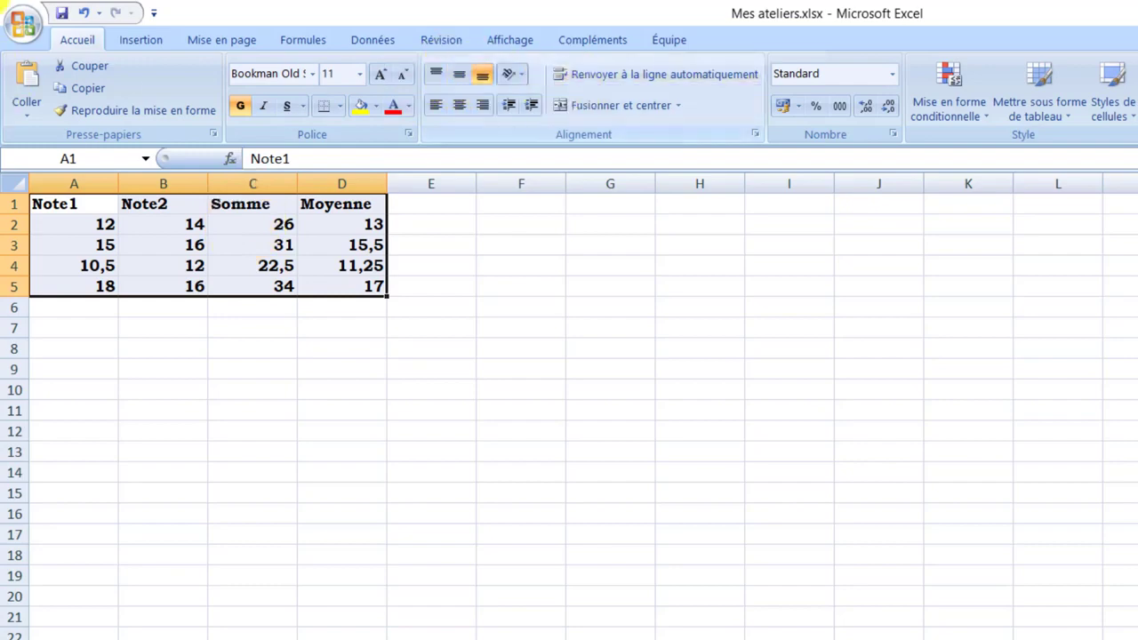
{"action": "left_click", "coordinate": [340, 106]}
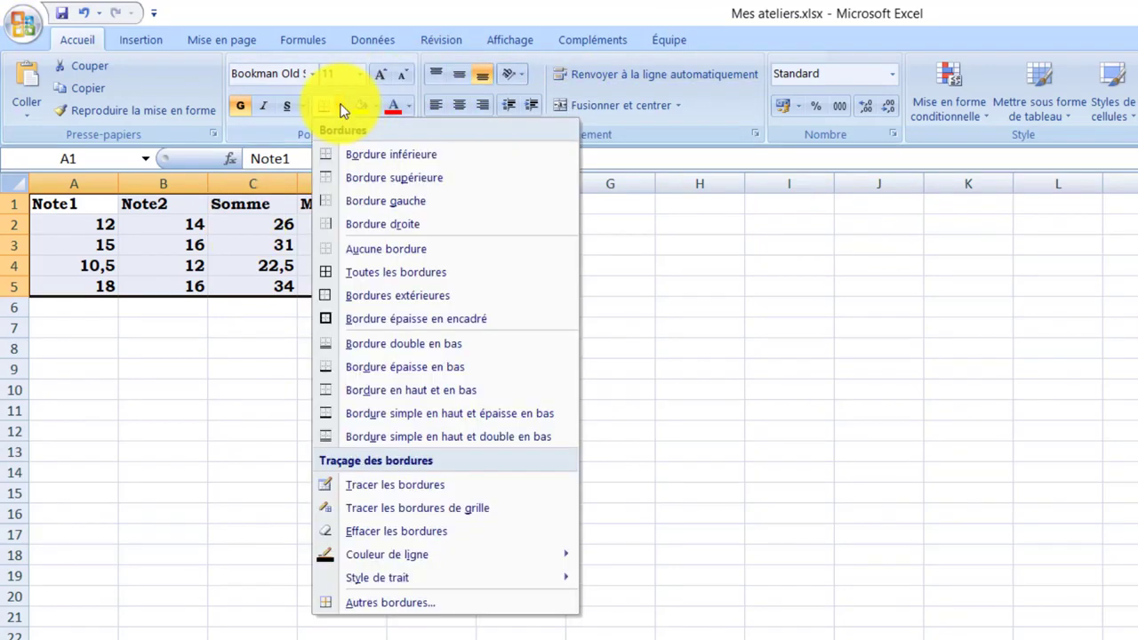
{"action": "left_click", "coordinate": [377, 271]}
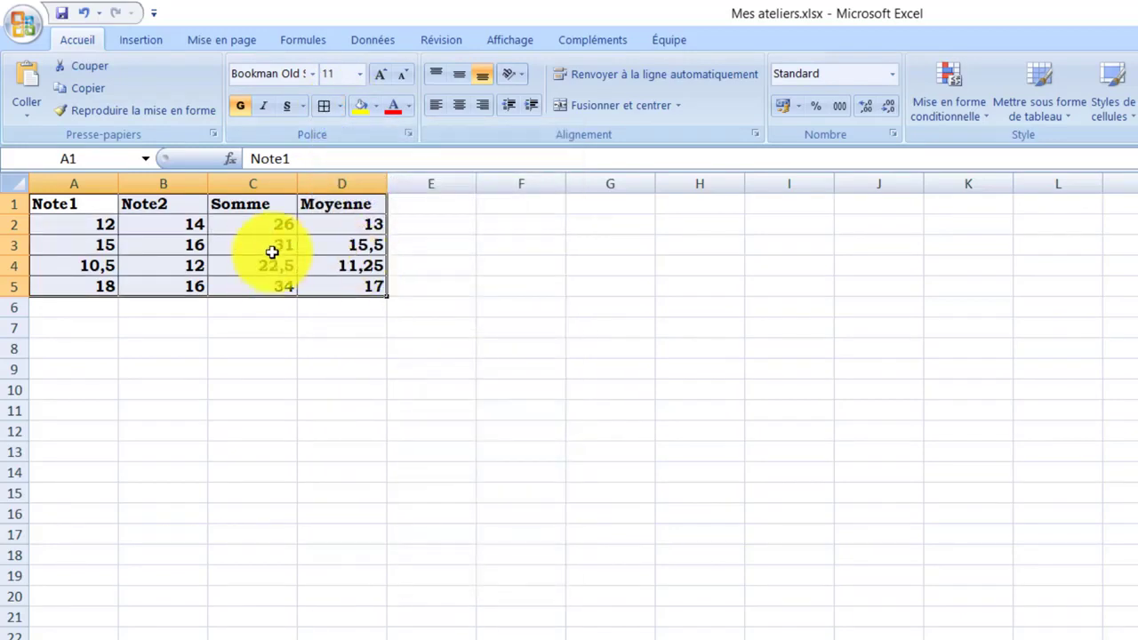
Fill the header row A1:D1 with a light blue theme colour
{"action": "left_click", "coordinate": [172, 220]}
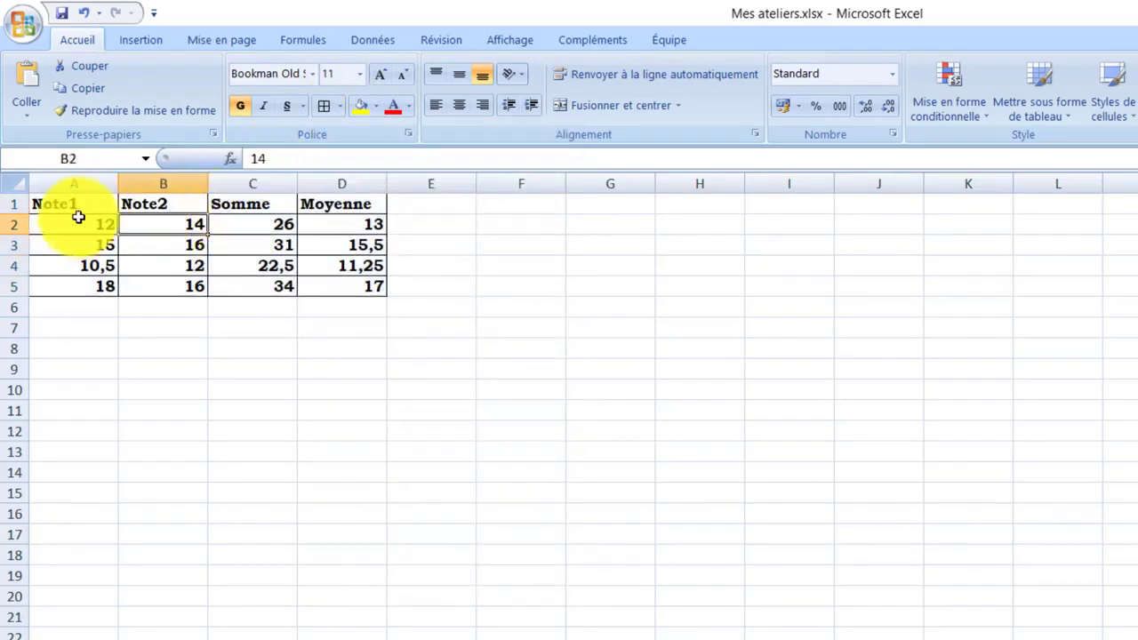
{"action": "left_click_drag", "start_coordinate": [65, 204], "coordinate": [325, 204]}
{"action": "left_click", "coordinate": [375, 106]}
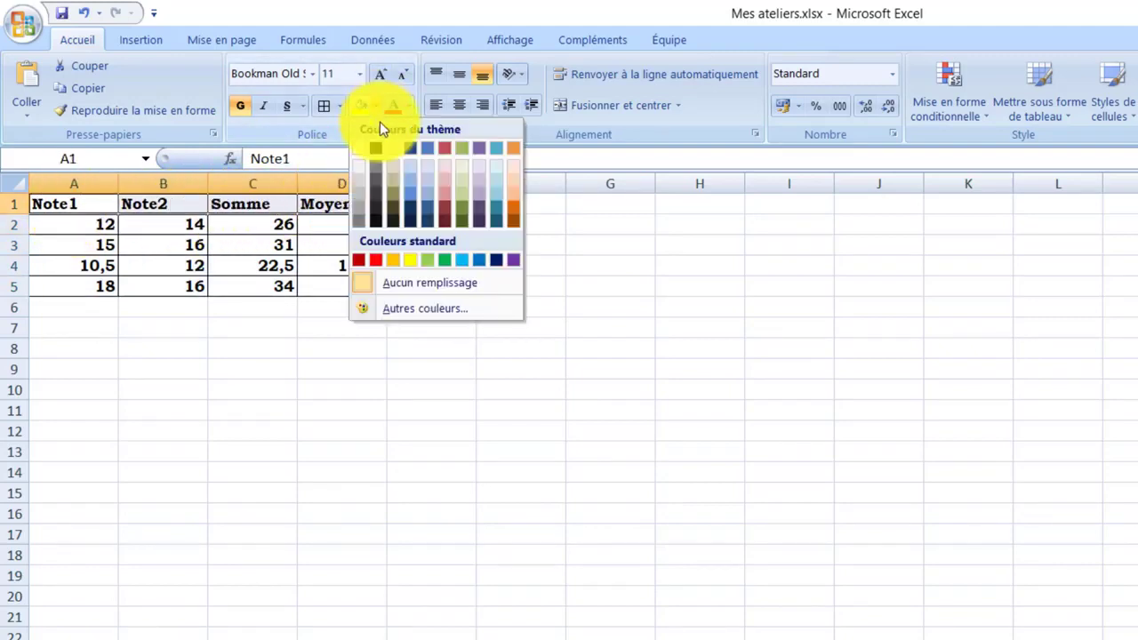
{"action": "left_click", "coordinate": [404, 188]}
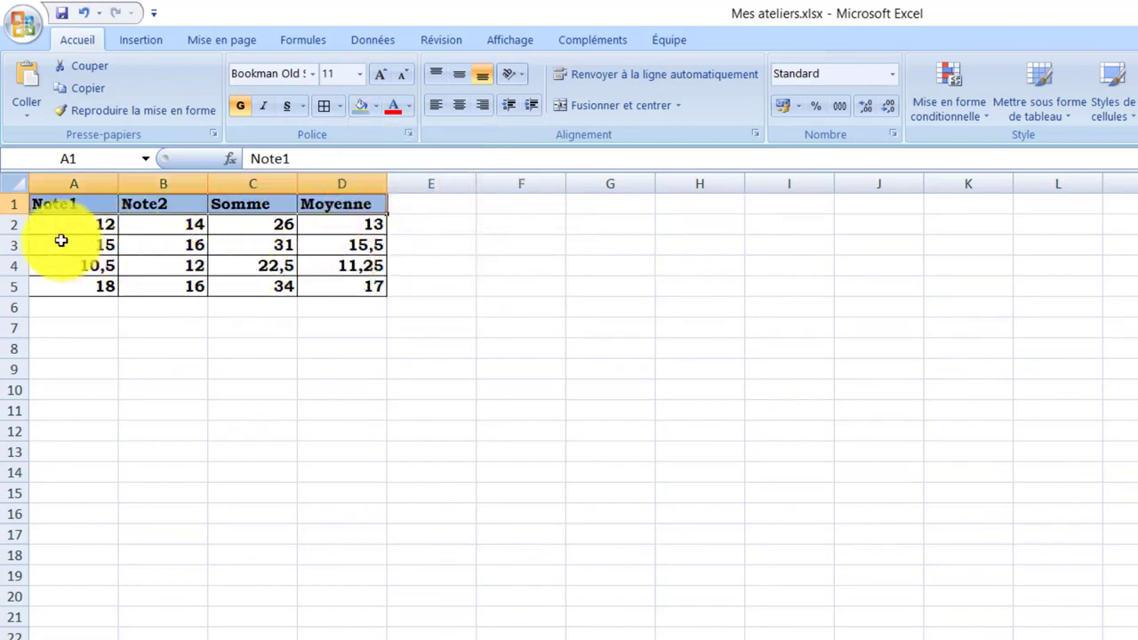
Fill the data cells A2:D5 with a pale blue theme shade
{"action": "left_click_drag", "start_coordinate": [63, 227], "coordinate": [311, 286]}
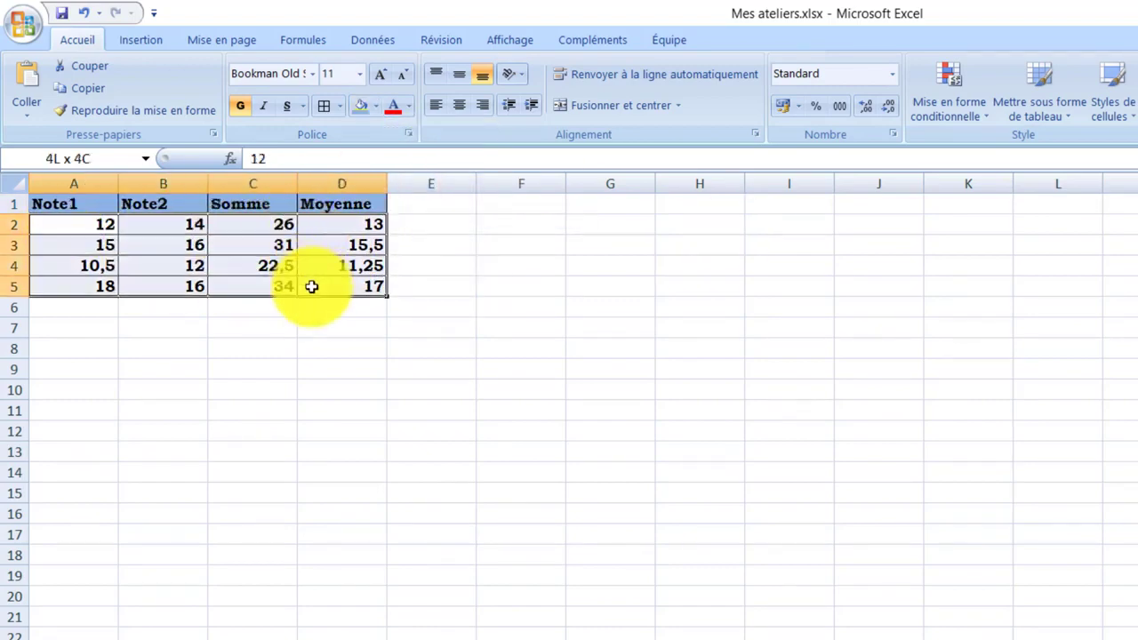
{"action": "left_click", "coordinate": [376, 106]}
{"action": "left_click", "coordinate": [414, 175]}
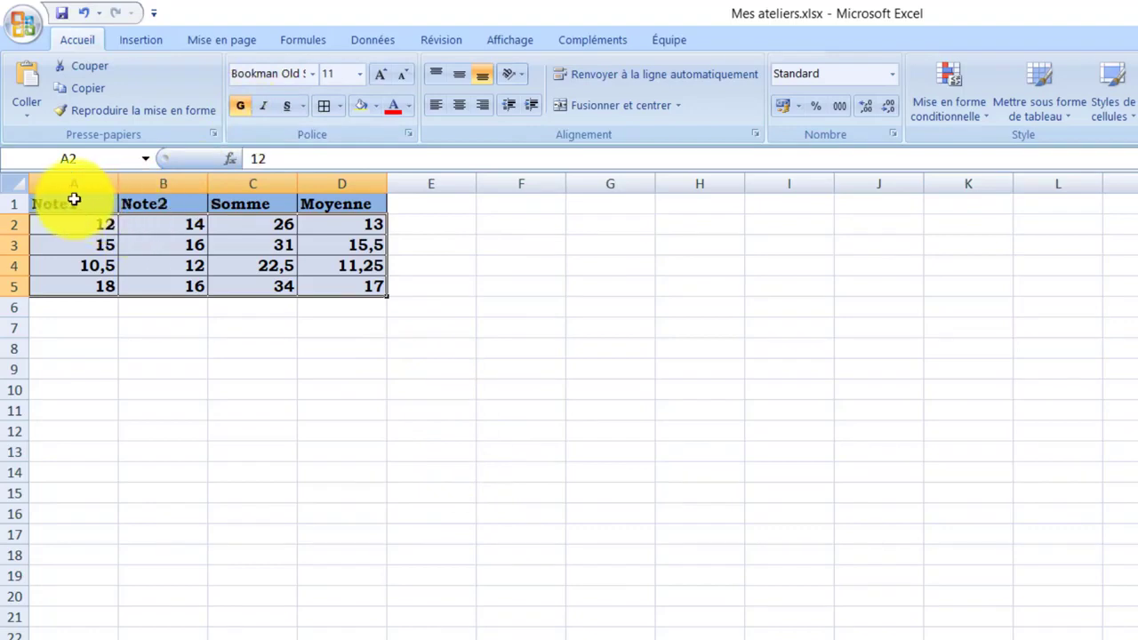
Center the contents of the whole table A1:D5 horizontally
{"action": "left_click_drag", "start_coordinate": [71, 200], "coordinate": [351, 290]}
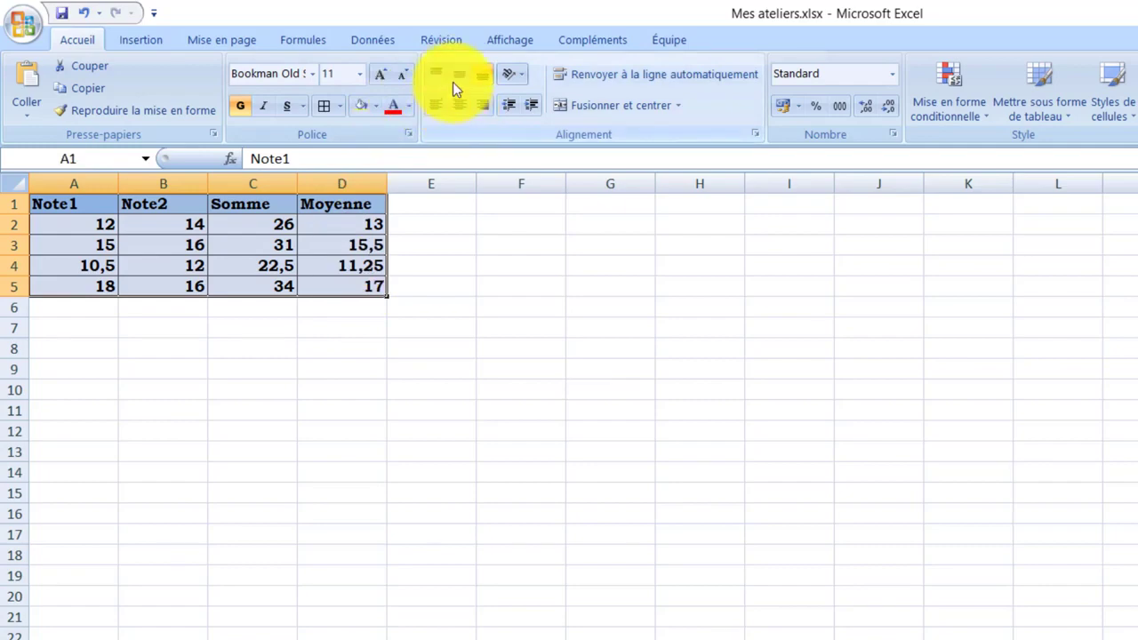
{"action": "left_click", "coordinate": [454, 104]}
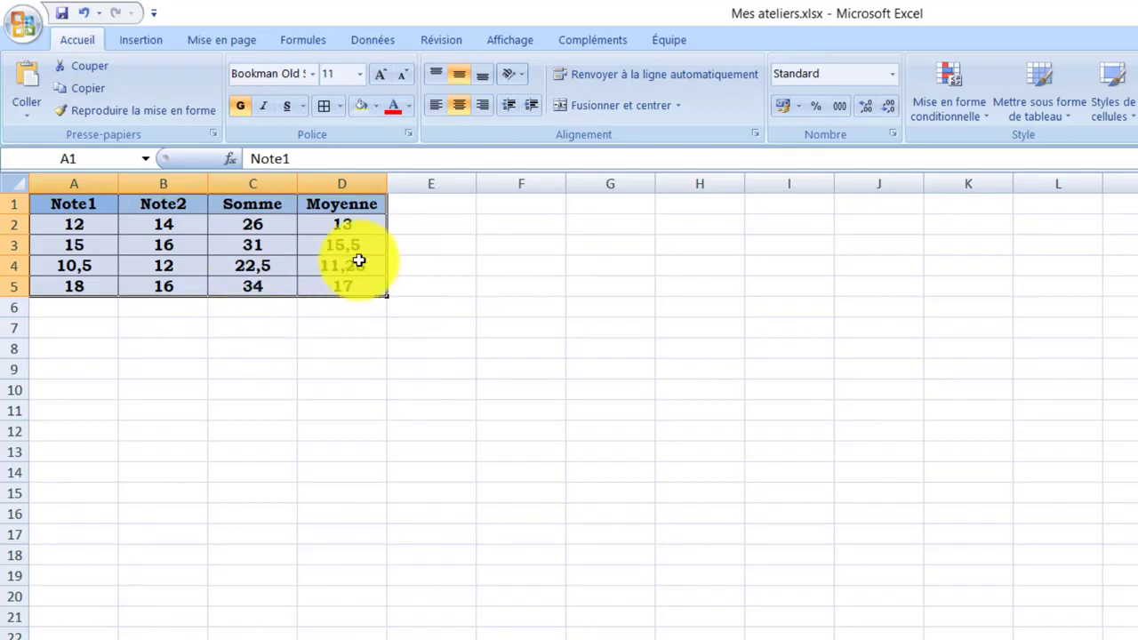
{"action": "left_click", "coordinate": [322, 363]}
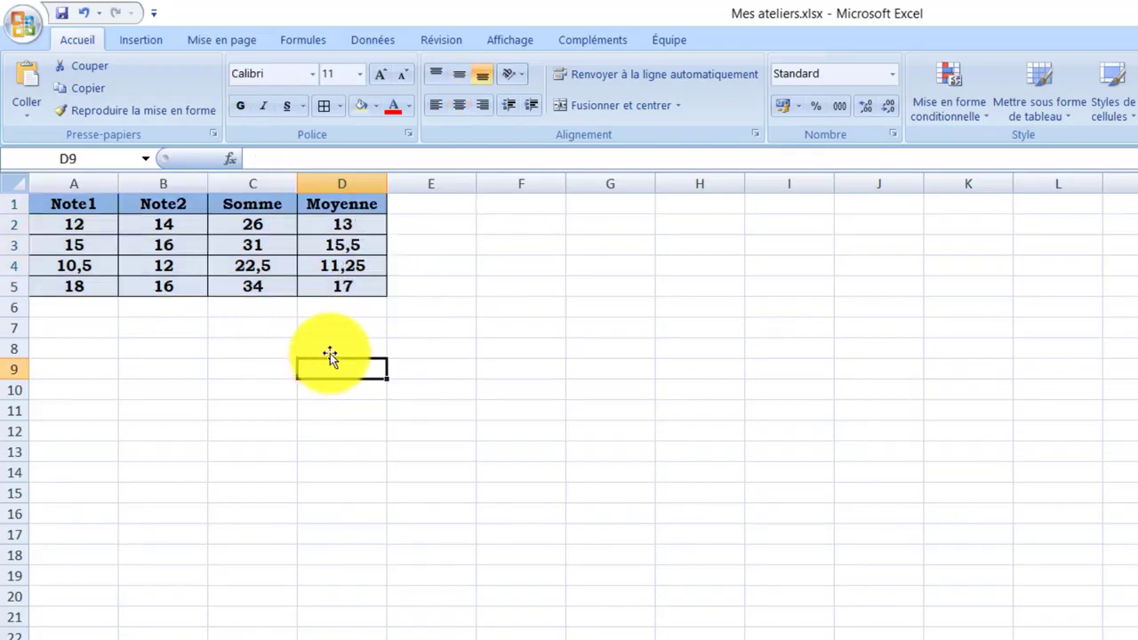
Inspect the formulas in the Somme and Moyenne cells of row 2 by selecting them in turn
{"action": "left_click", "coordinate": [315, 221]}
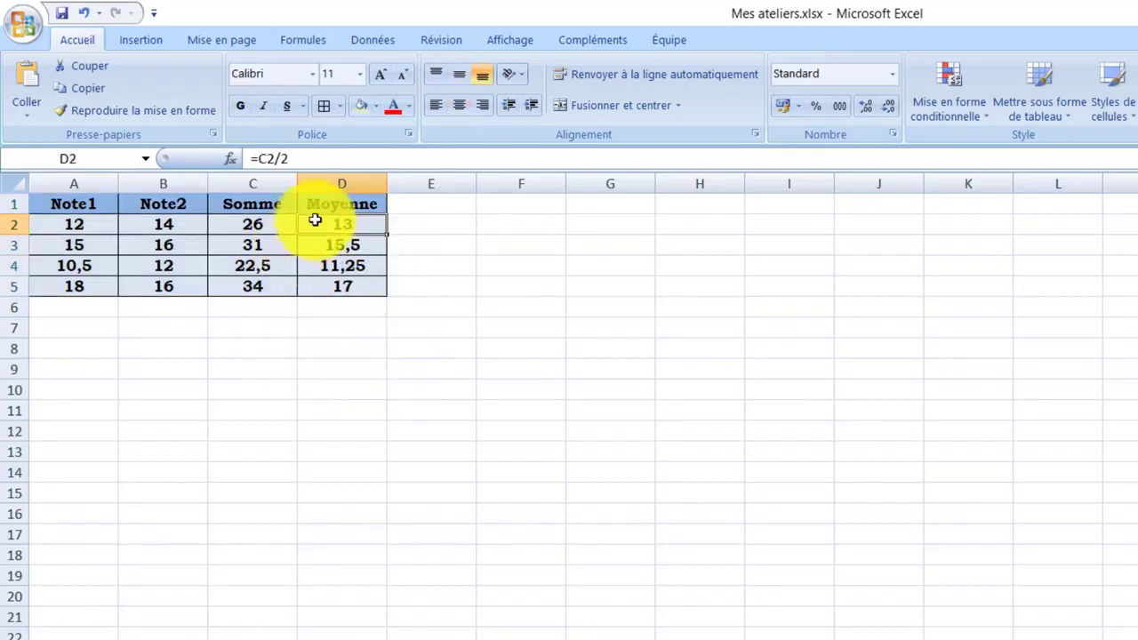
{"action": "left_click", "coordinate": [266, 224]}
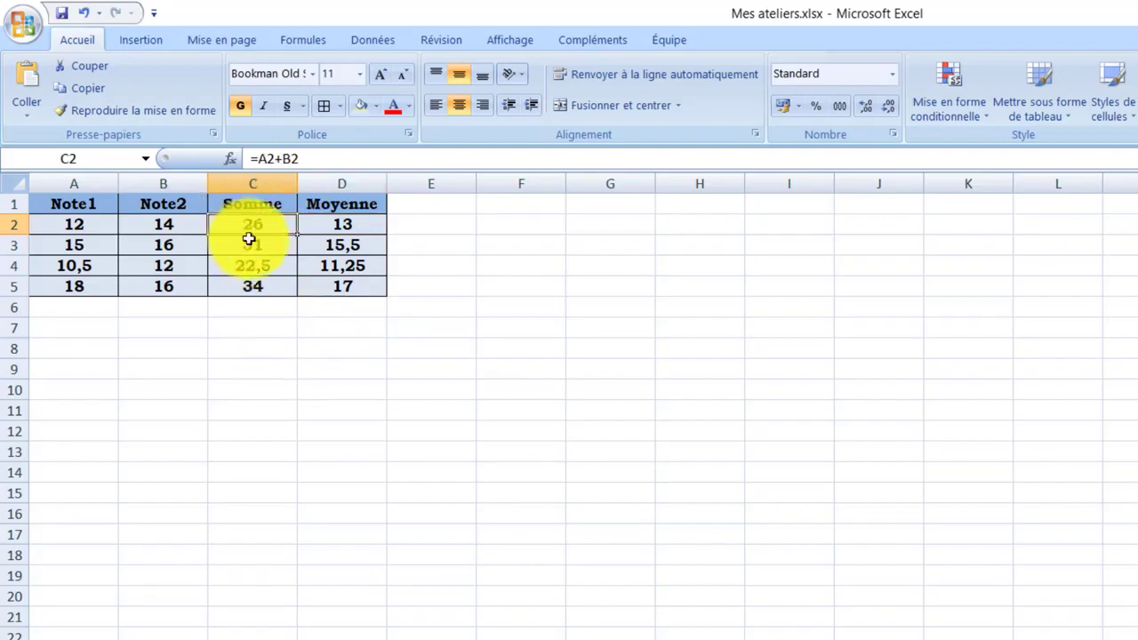
{"action": "left_click", "coordinate": [308, 347]}
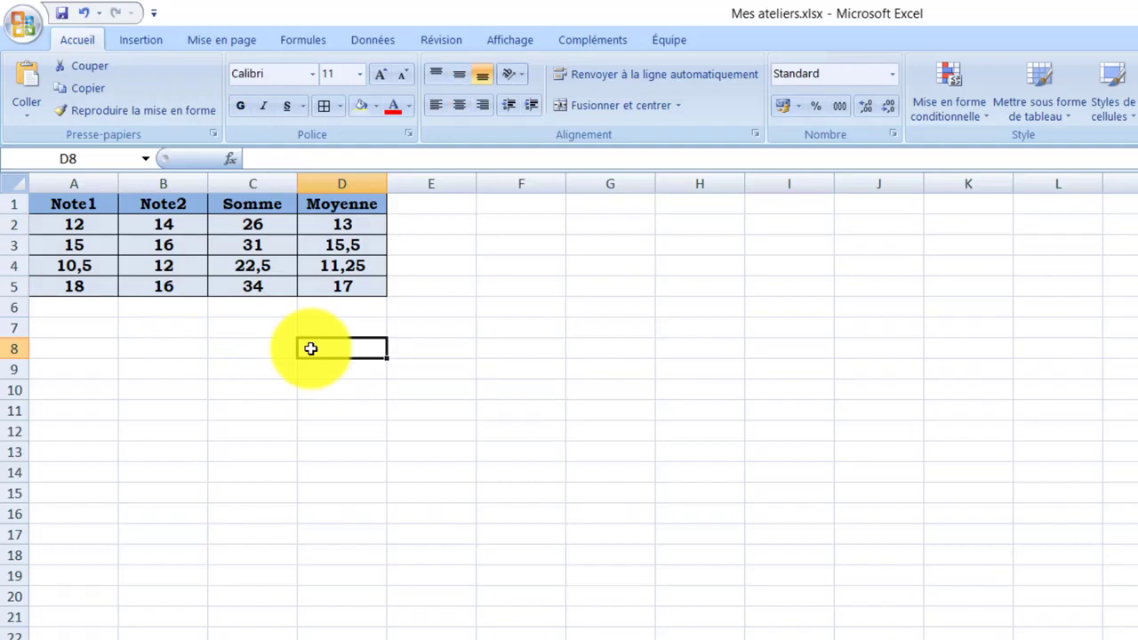
{"action": "left_click", "coordinate": [265, 226]}
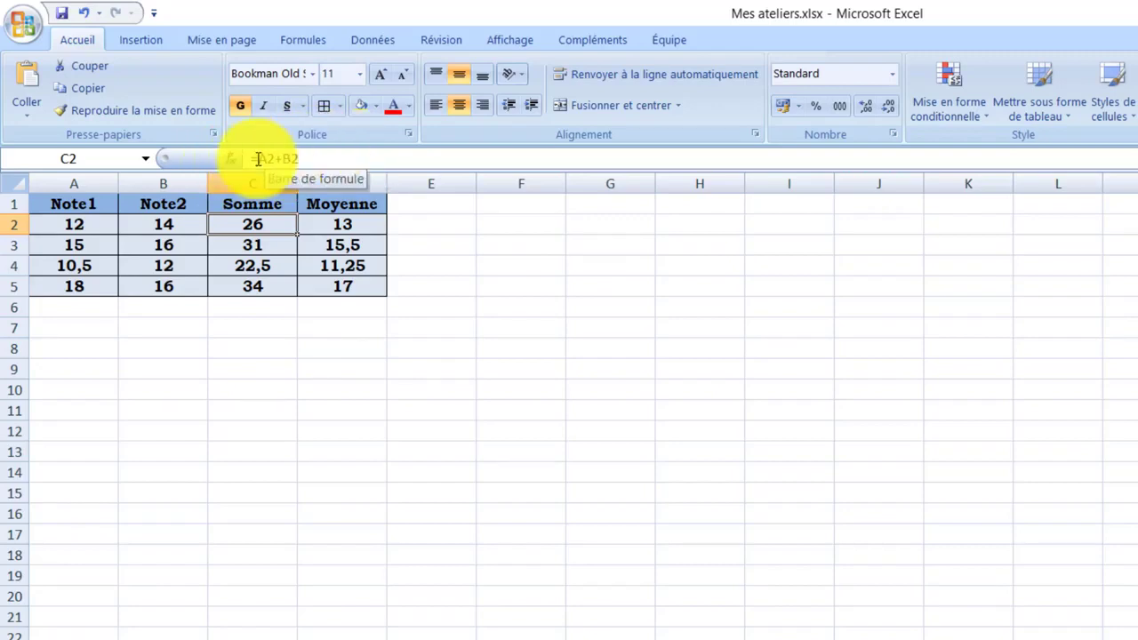
{"action": "left_click", "coordinate": [309, 397]}
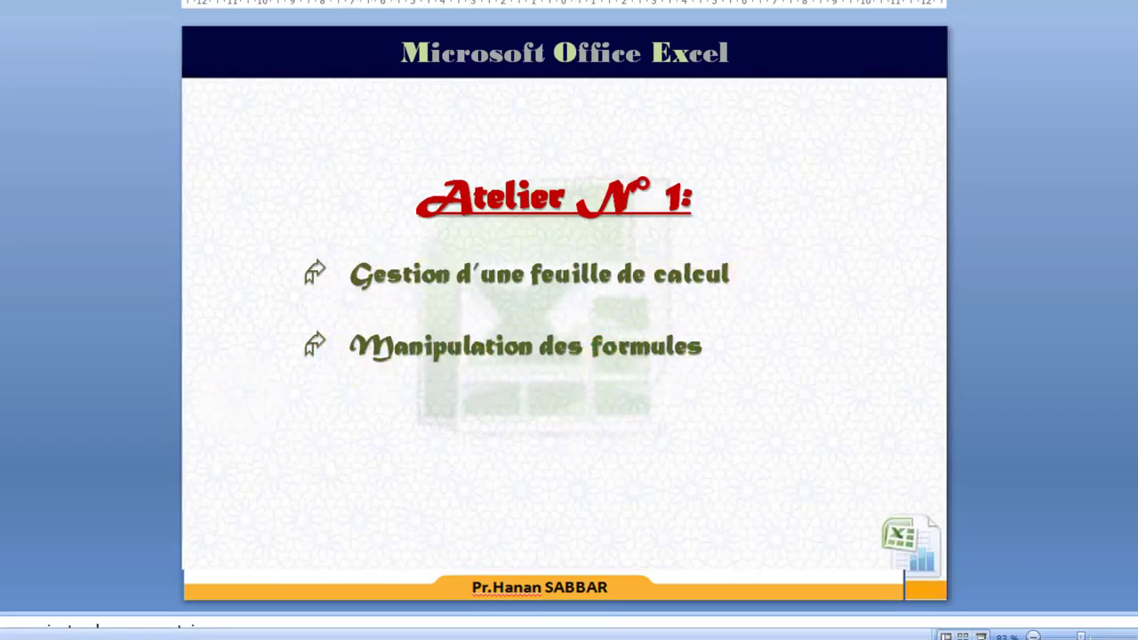
Switch to the Word exercise document and read the instructions of Exercice 1
{"action": "left_click", "coordinate": [2, 303]}
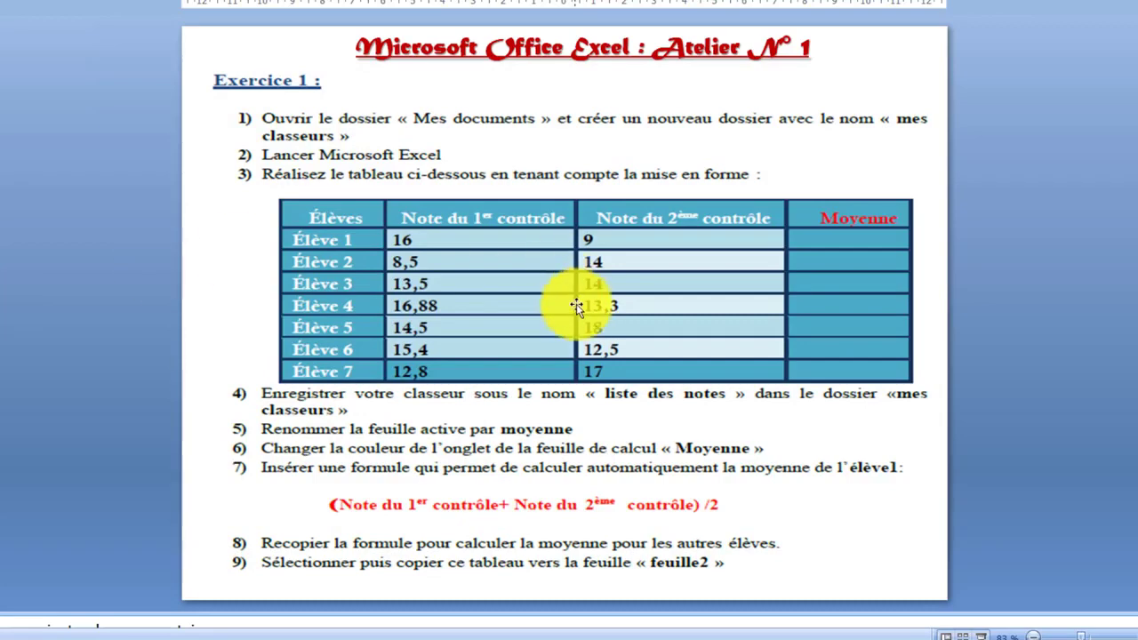